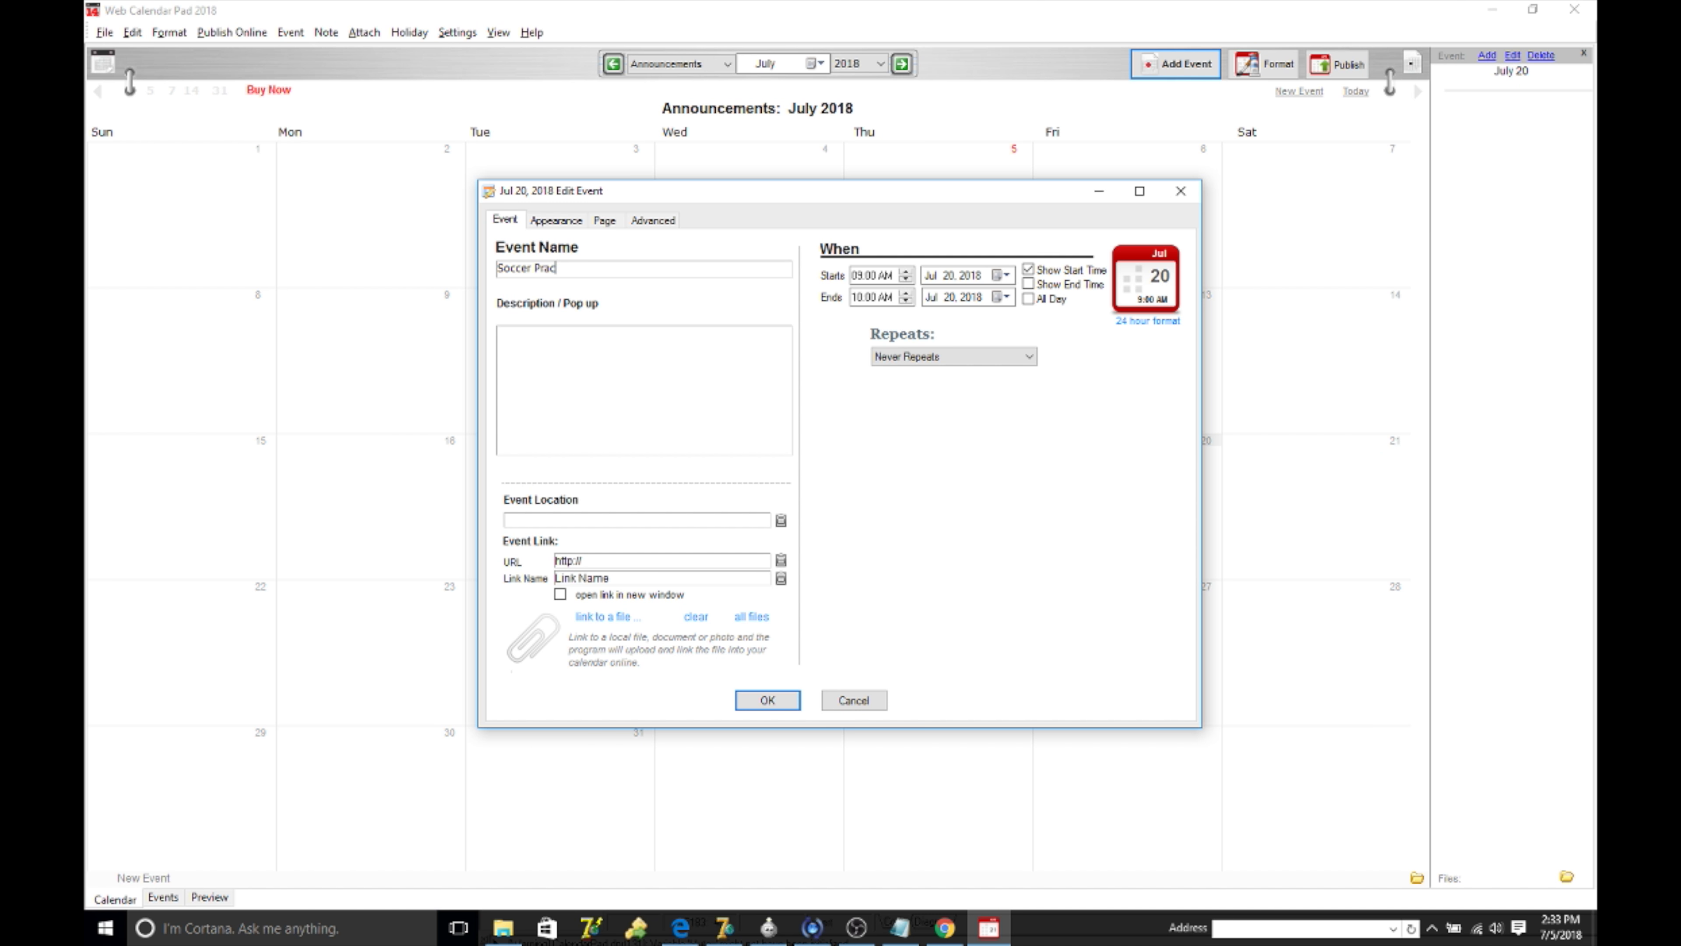
- Name the July 20 event "Soccer Practice (Penalty Kicks)" and enter the description "Bring Water and Organges"
key("BackSpace")
left_click(692, 408)
left_click(639, 271)
type("(Penalty Kicks)")
left_click(592, 344)
type("Br")
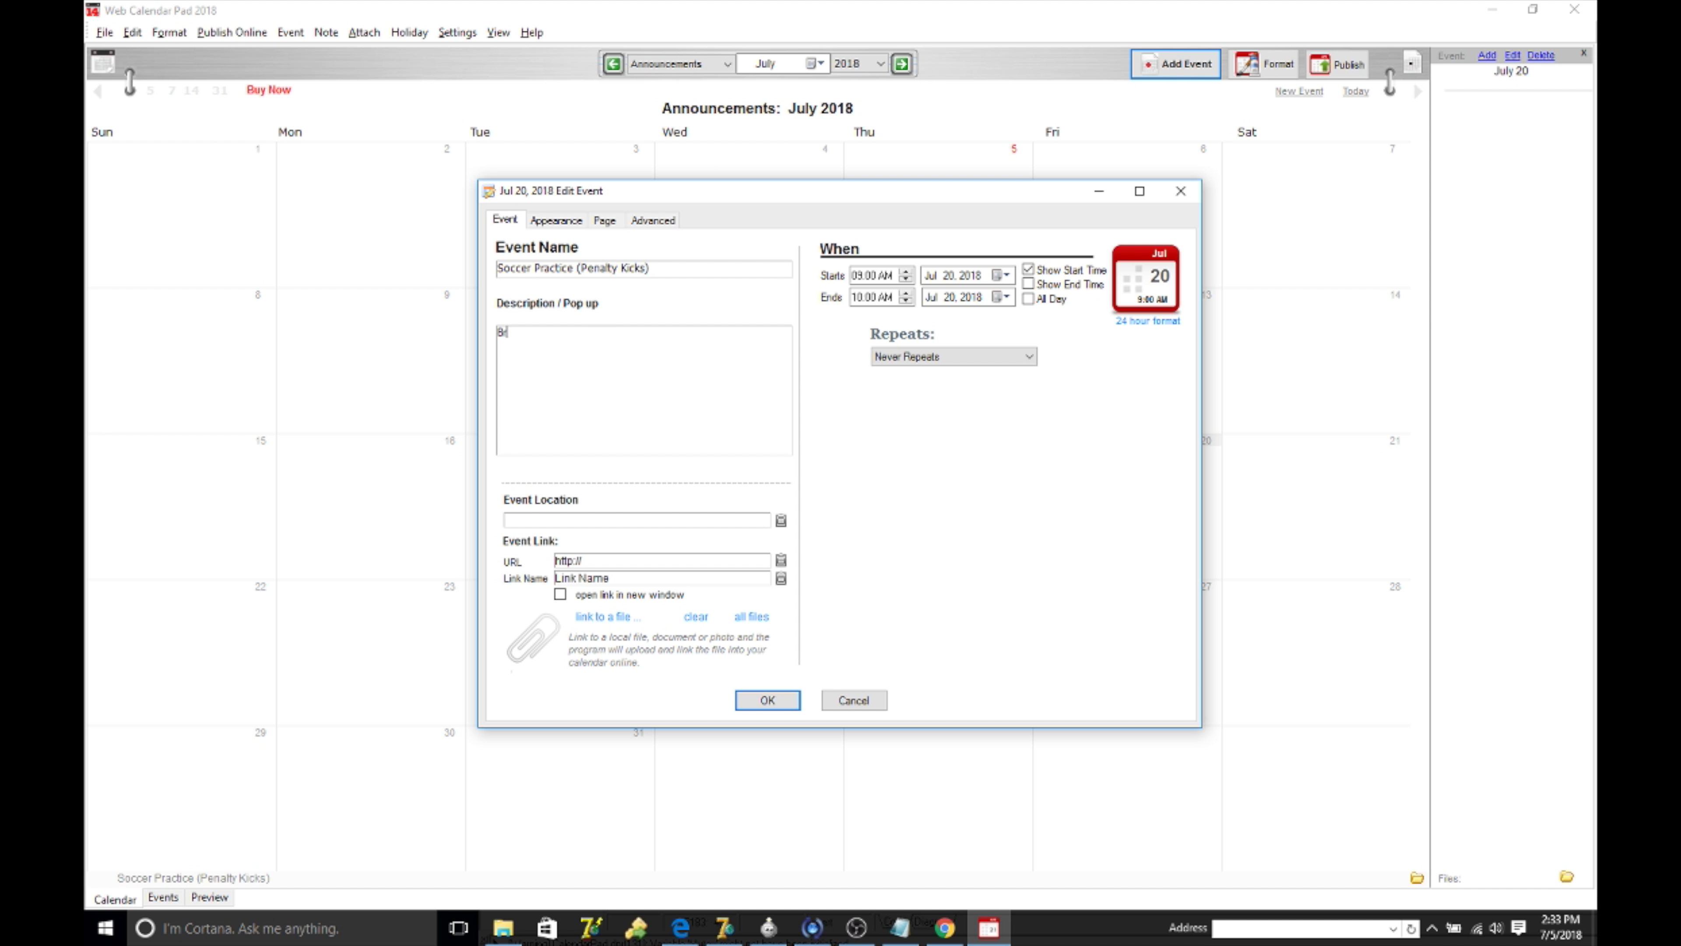
type("ing Water and Organges")
left_click(723, 559)
left_click(734, 374)
left_click(659, 561)
type("www.teamwebs")
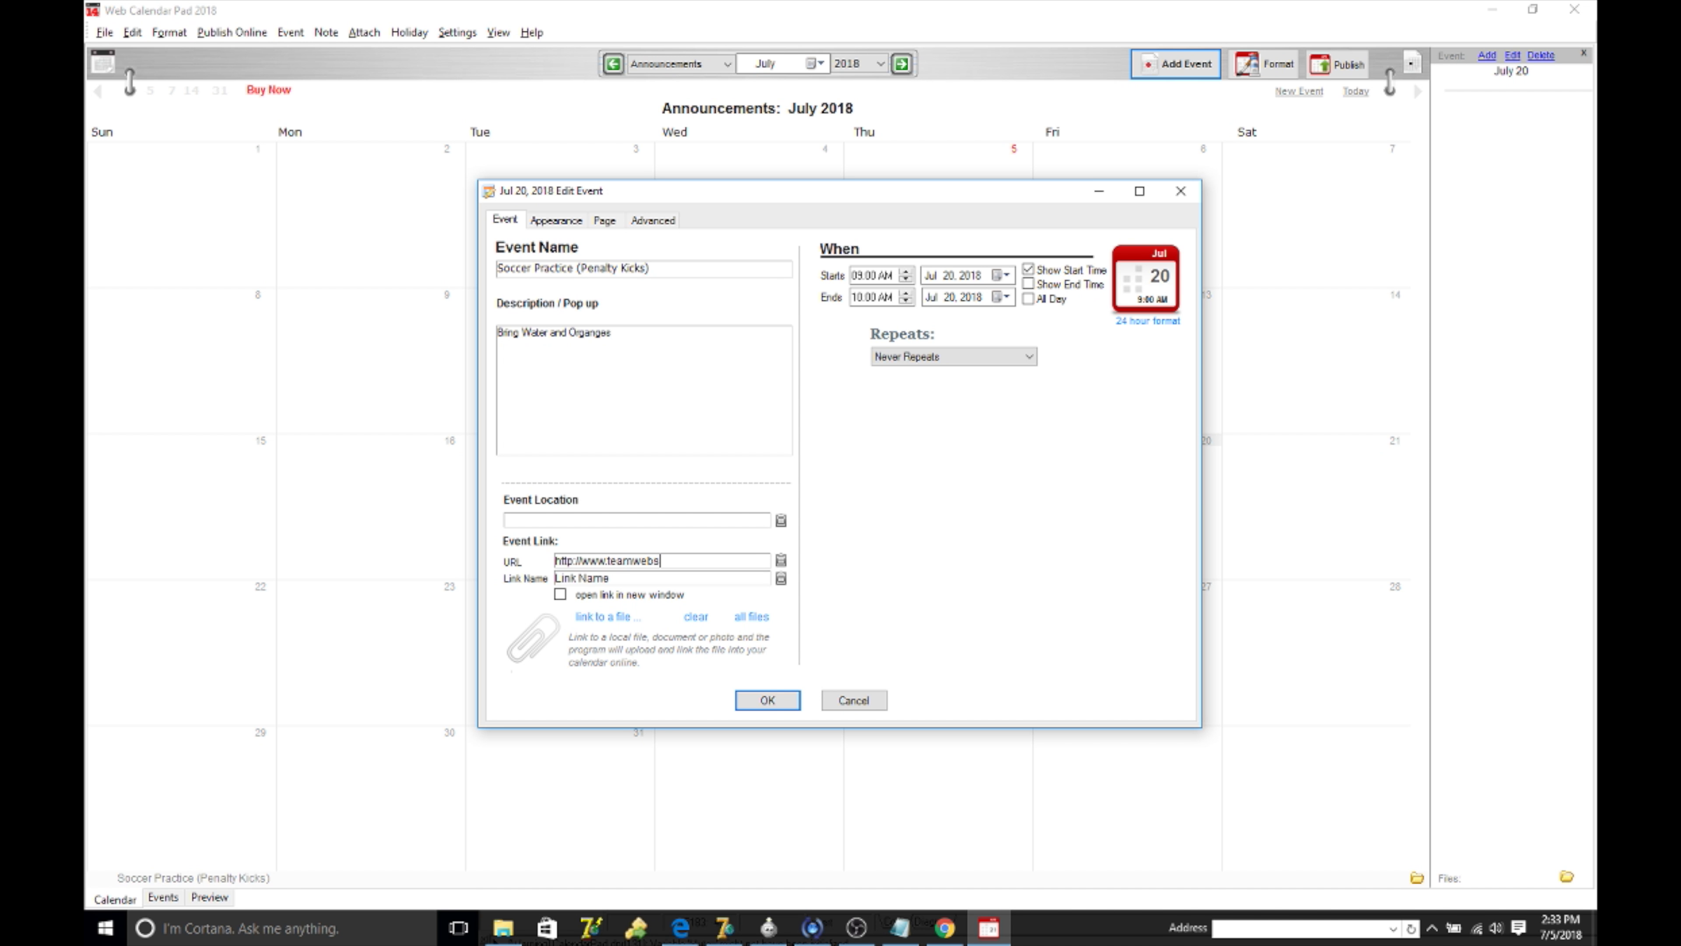
type("ite.com")
double_click(653, 578)
left_click(653, 579)
left_click_drag(653, 578, 526, 570)
type("Team Wesbsite")
- Add kick.jpg from the Desktop as the event's popup photo, resized to 128 px
left_click(568, 223)
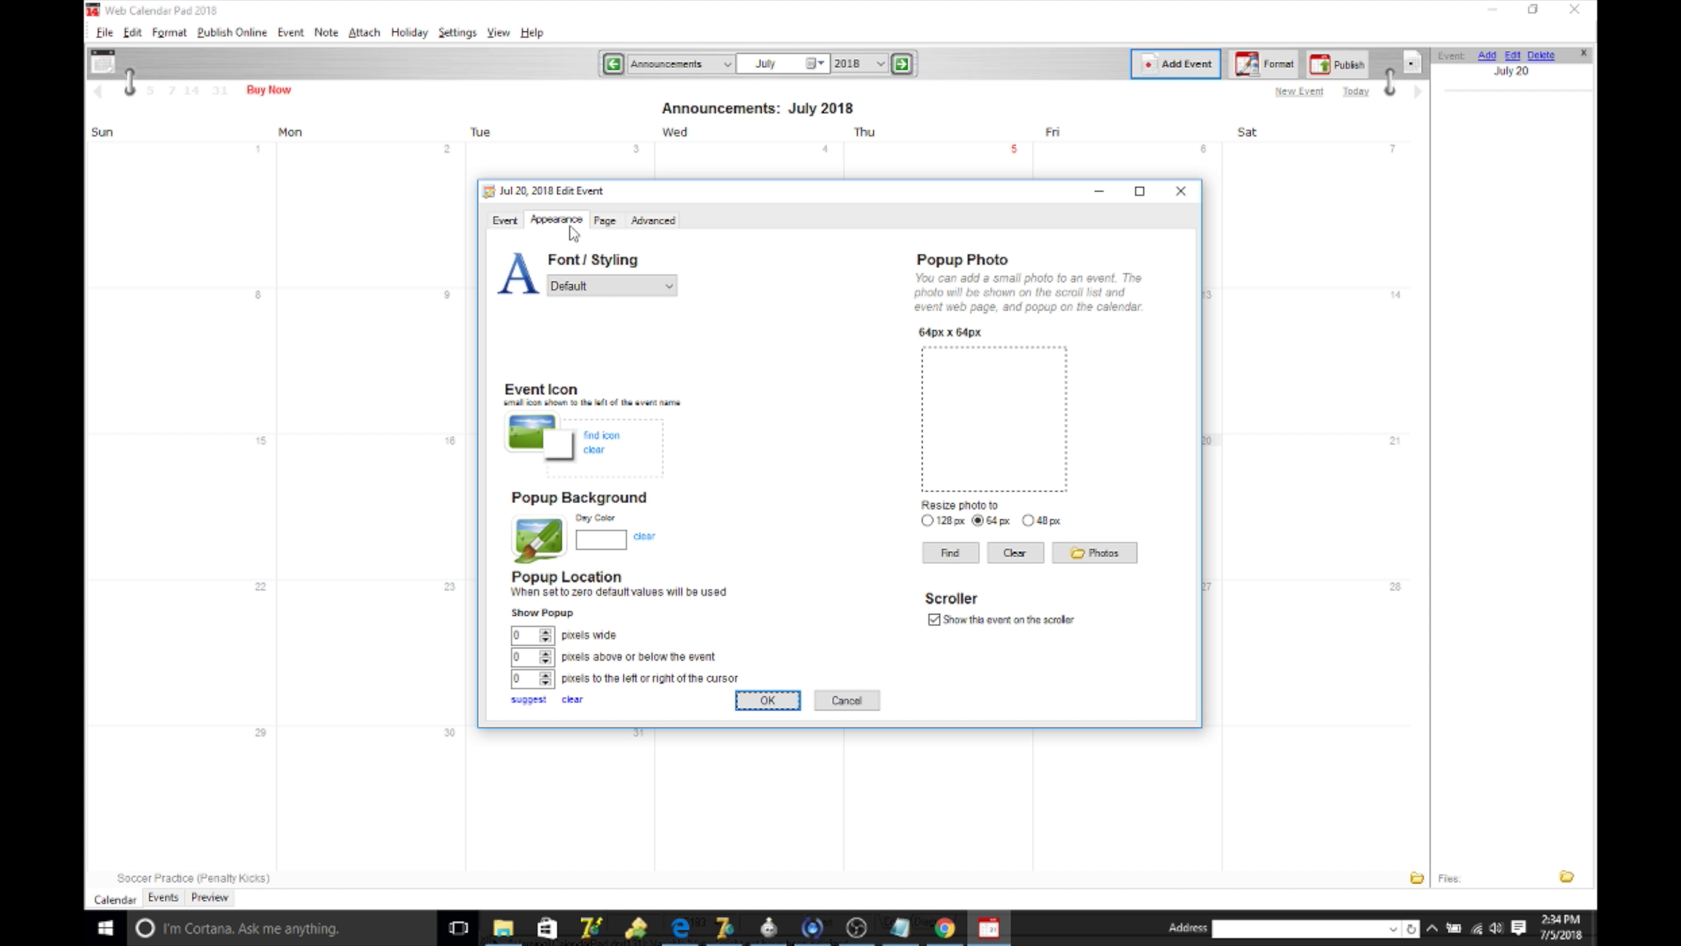
left_click(936, 522)
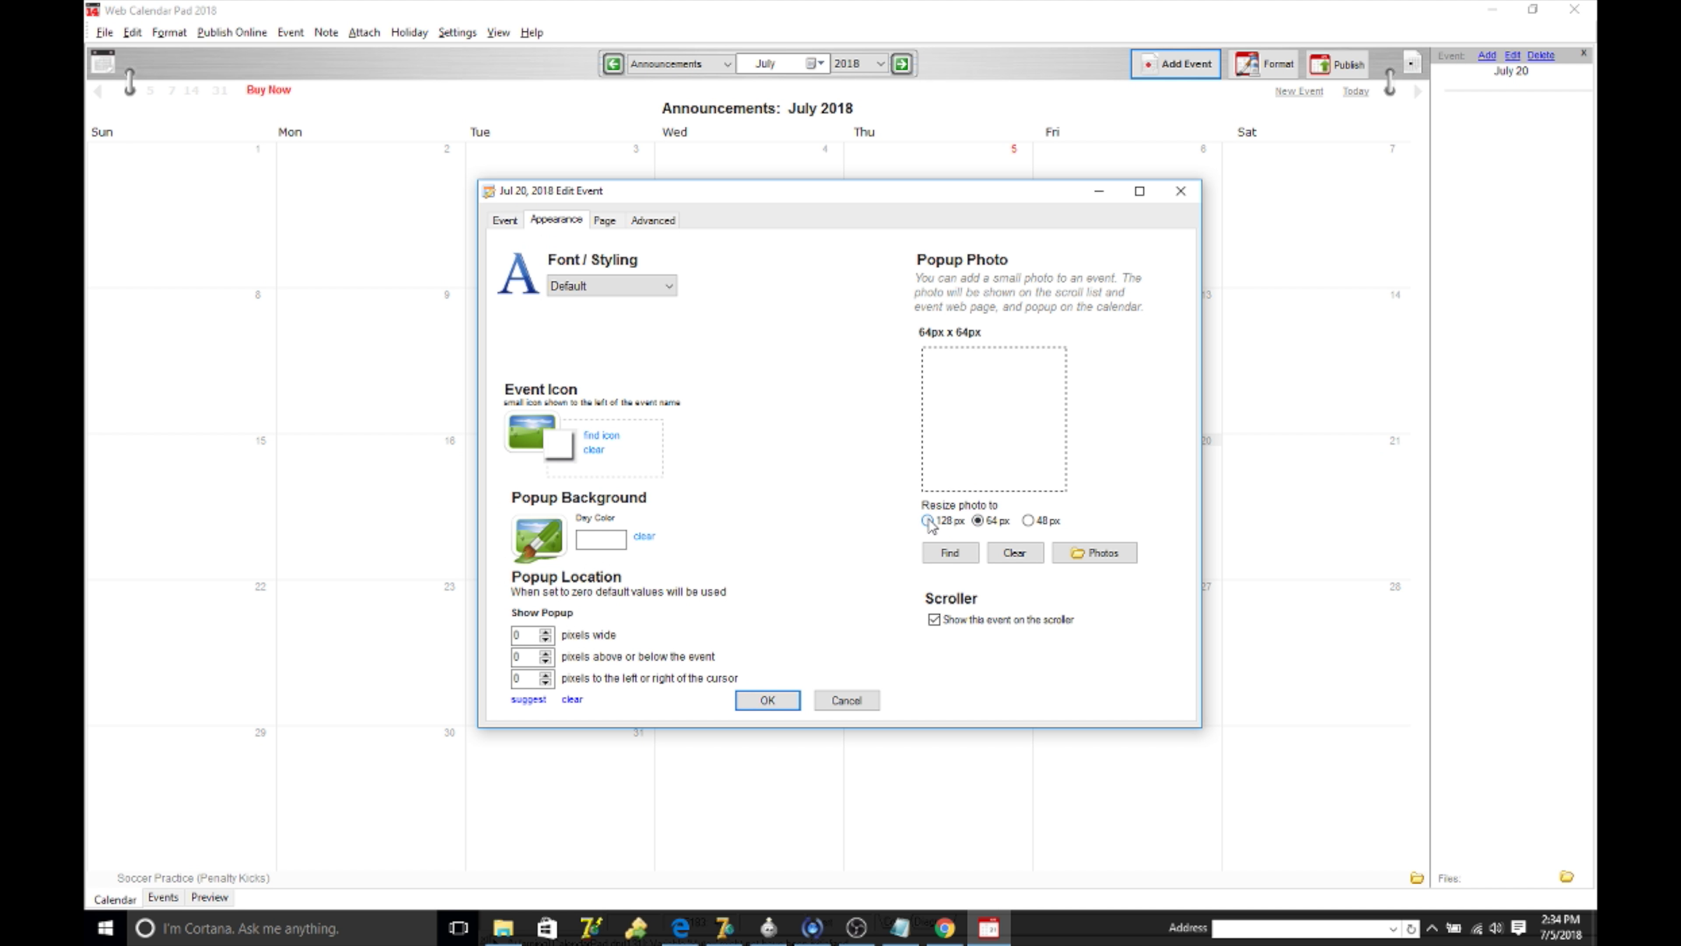
left_click(949, 553)
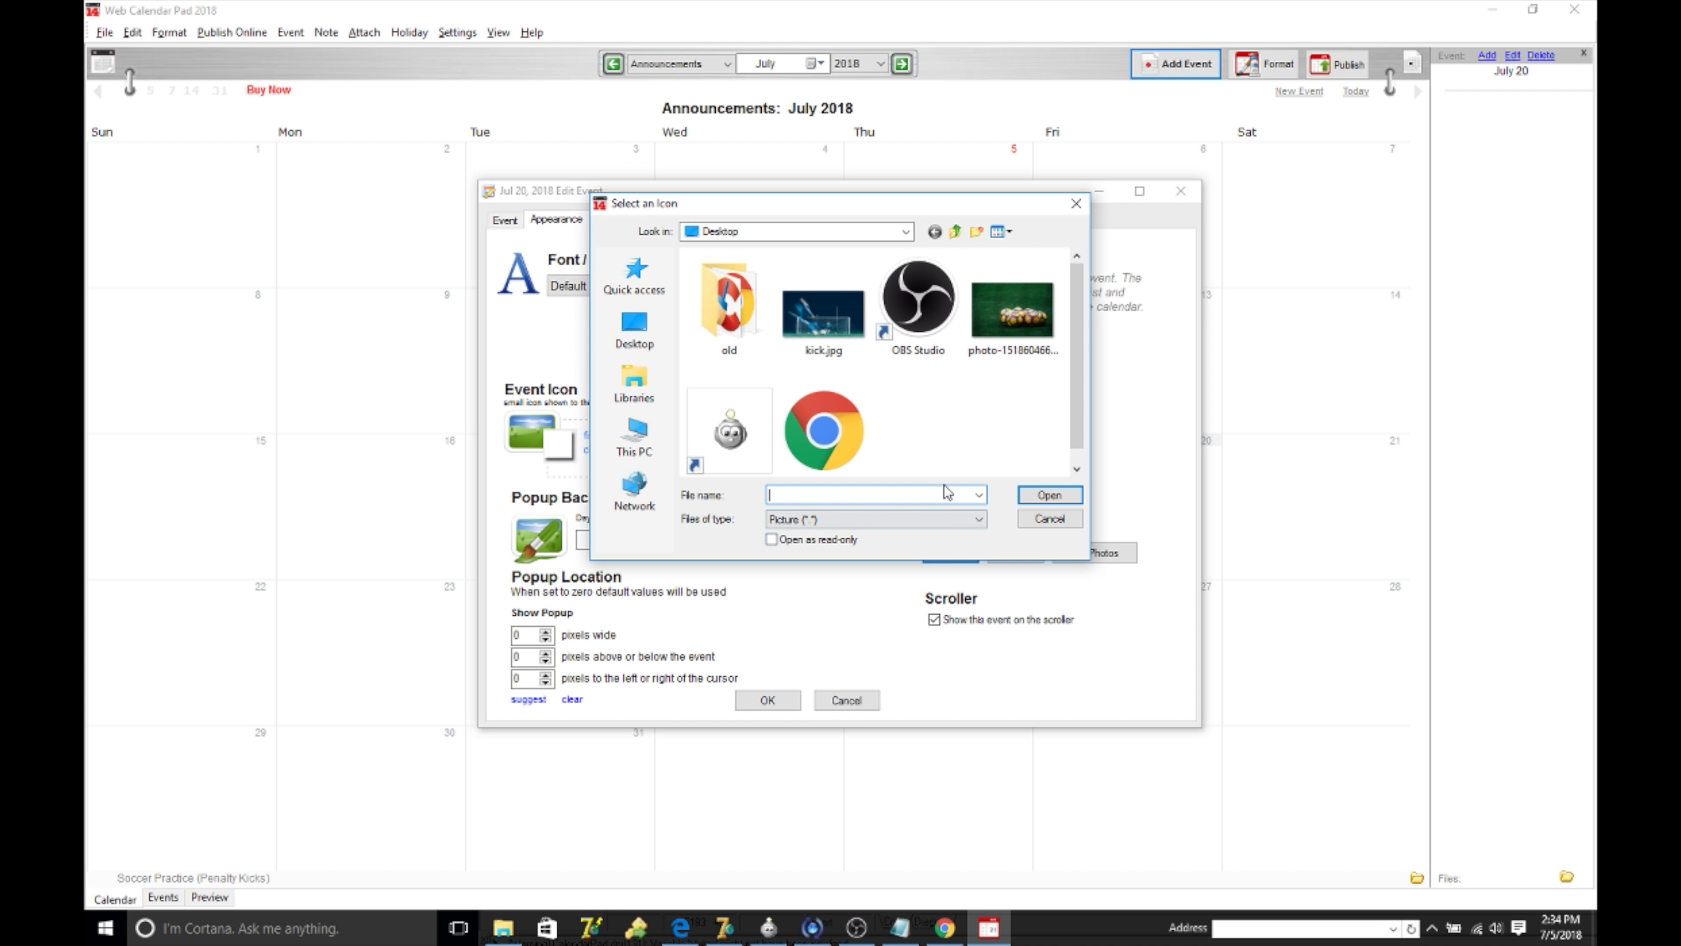
double_click(818, 324)
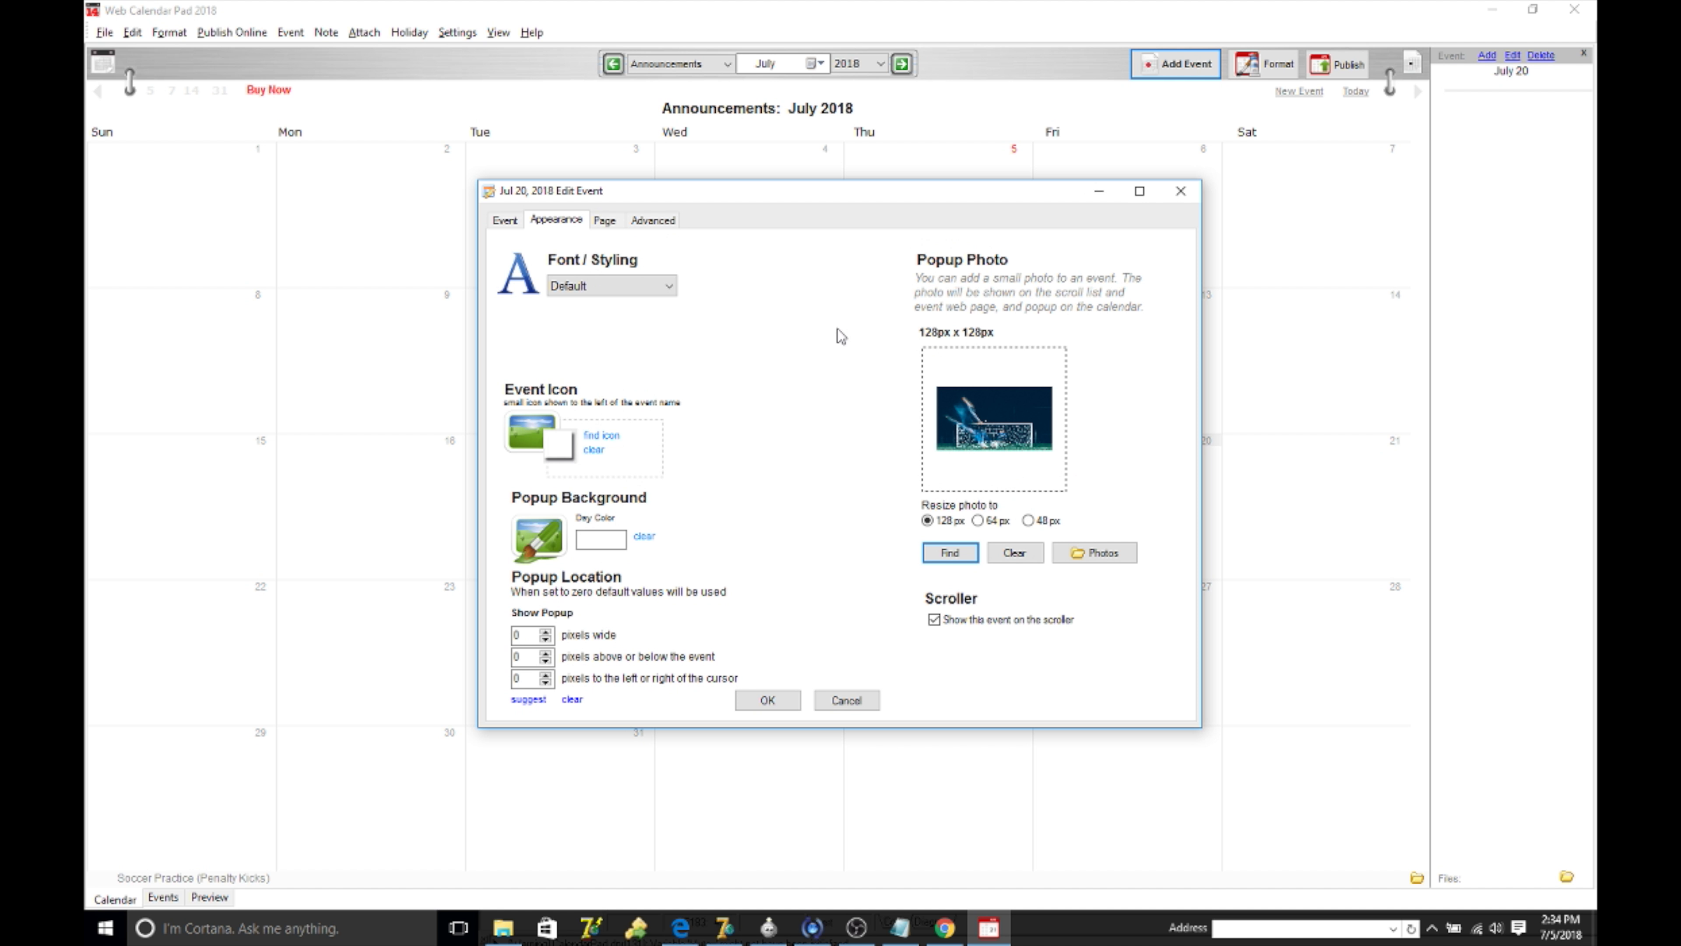
- Review the event's font styling choices, its web page option and its description text
left_click(669, 288)
left_click(739, 291)
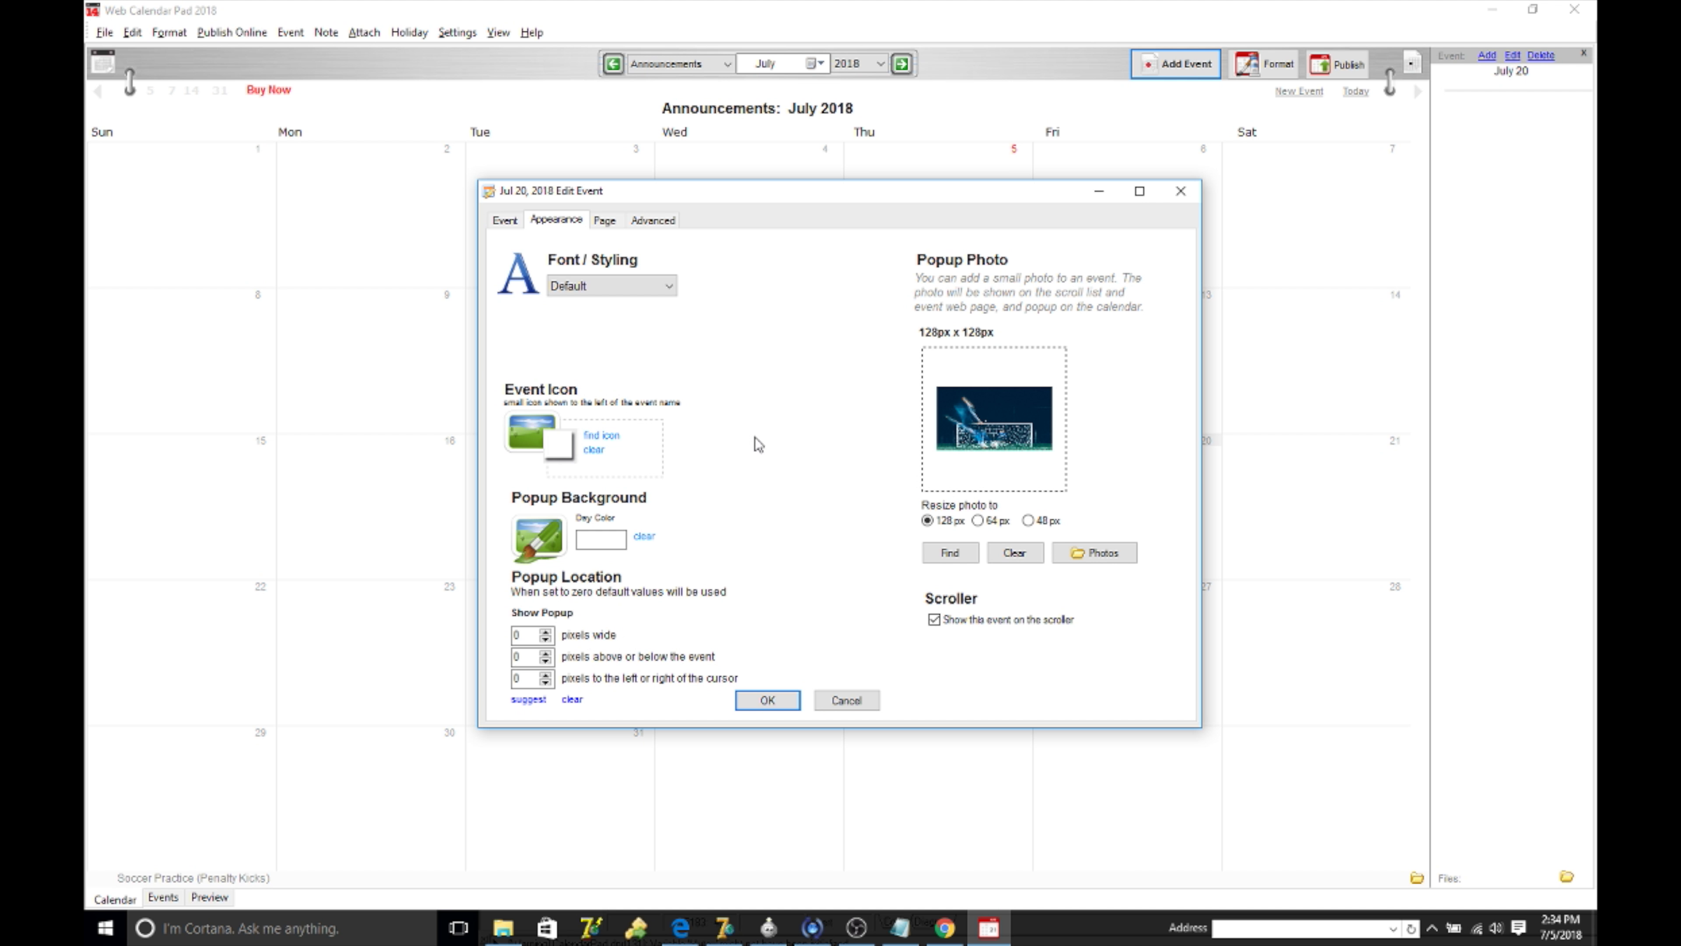
left_click(605, 224)
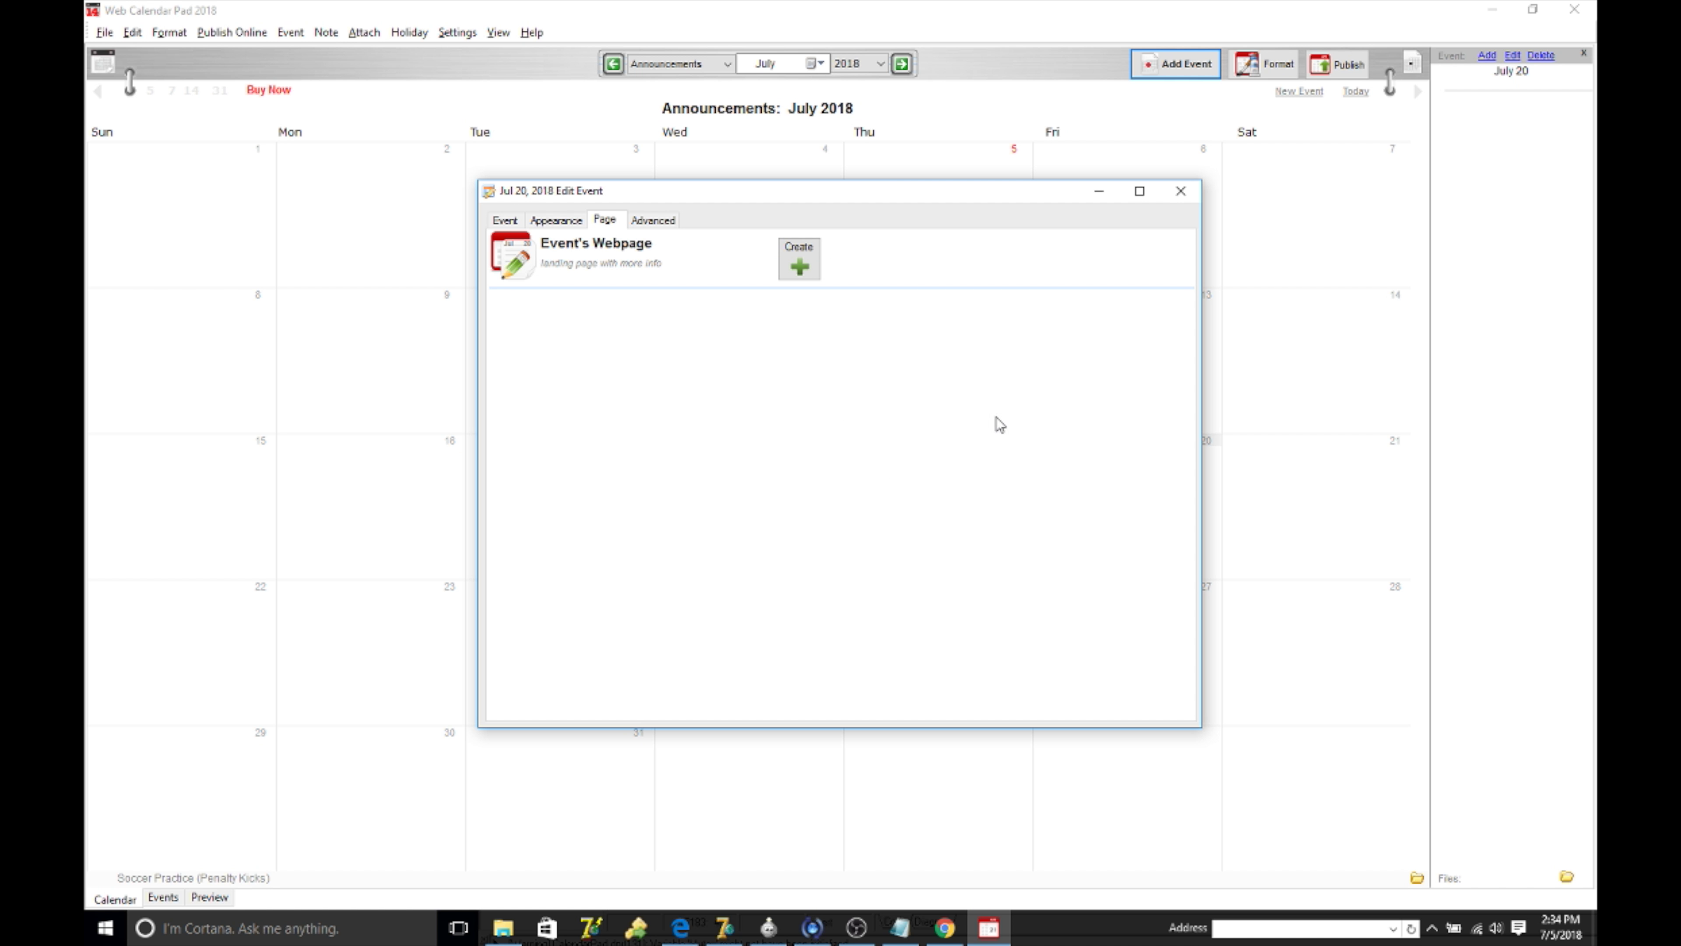
left_click(567, 225)
left_click(510, 220)
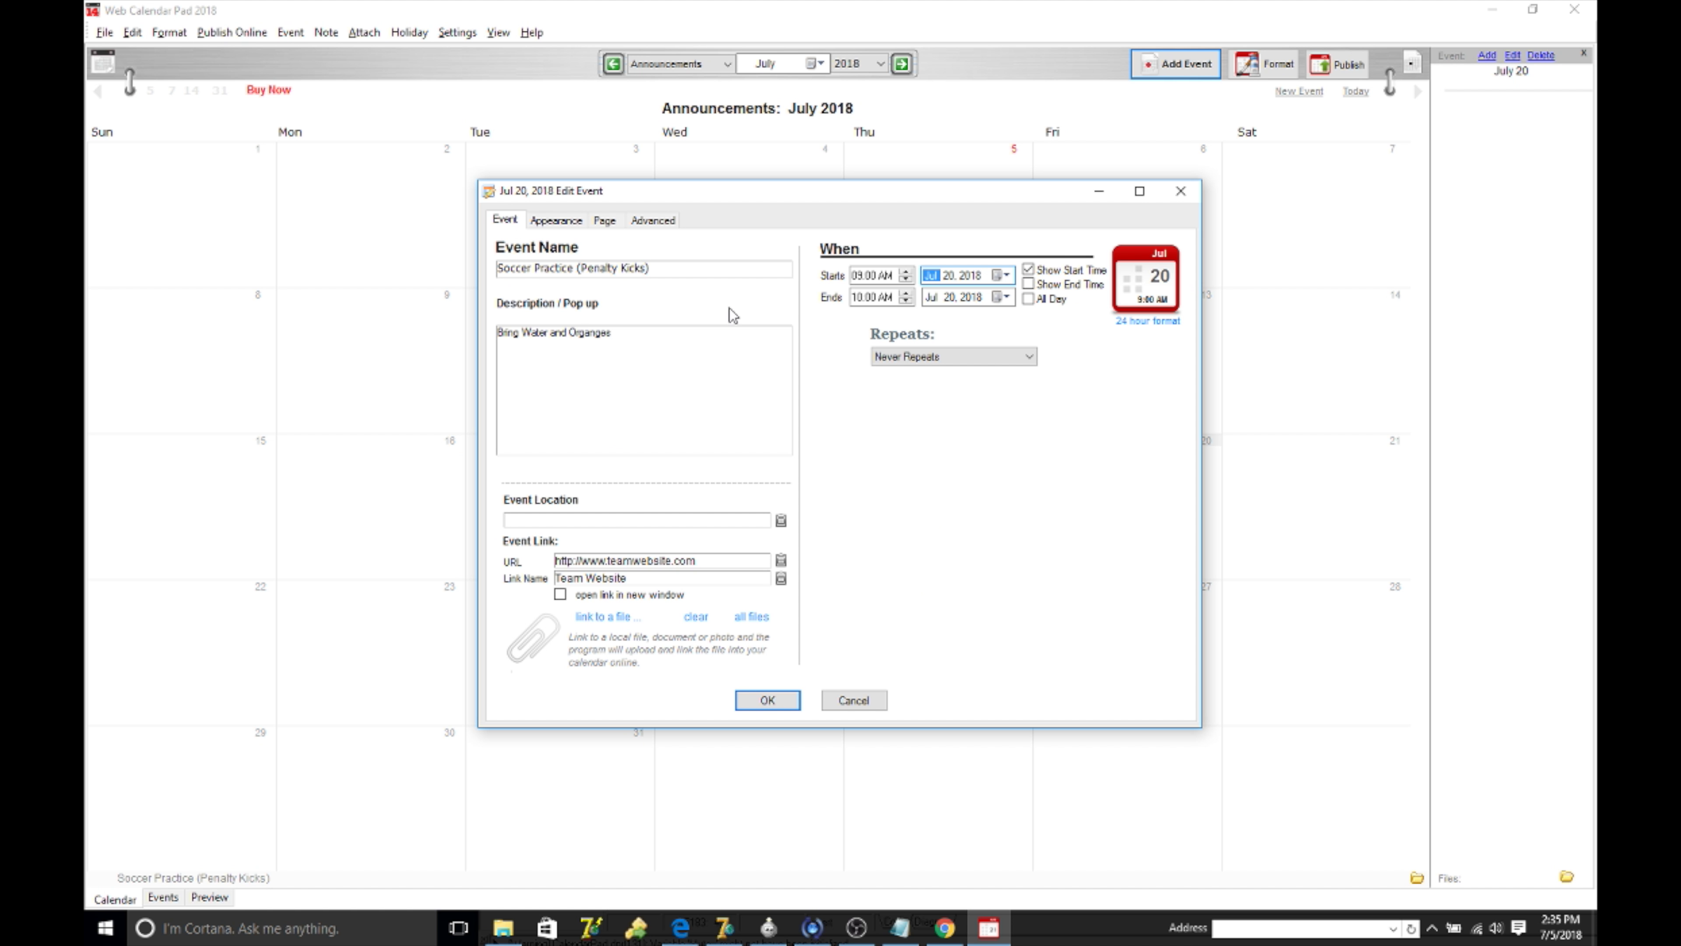
left_click_drag(624, 334, 506, 330)
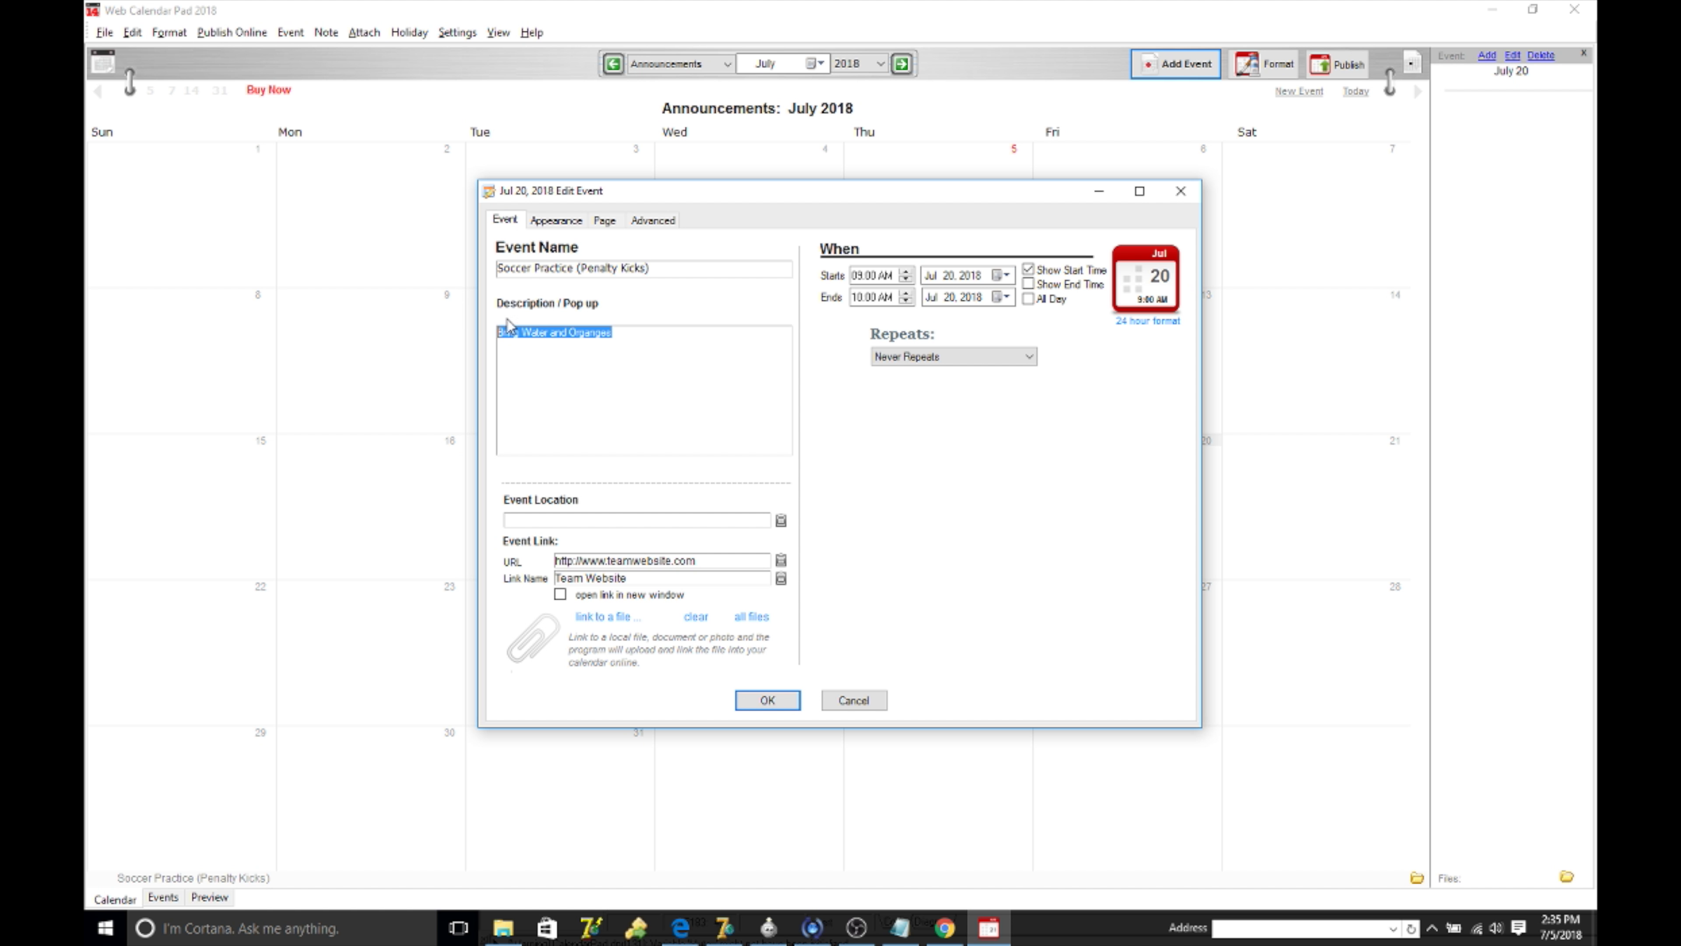
left_click(612, 351)
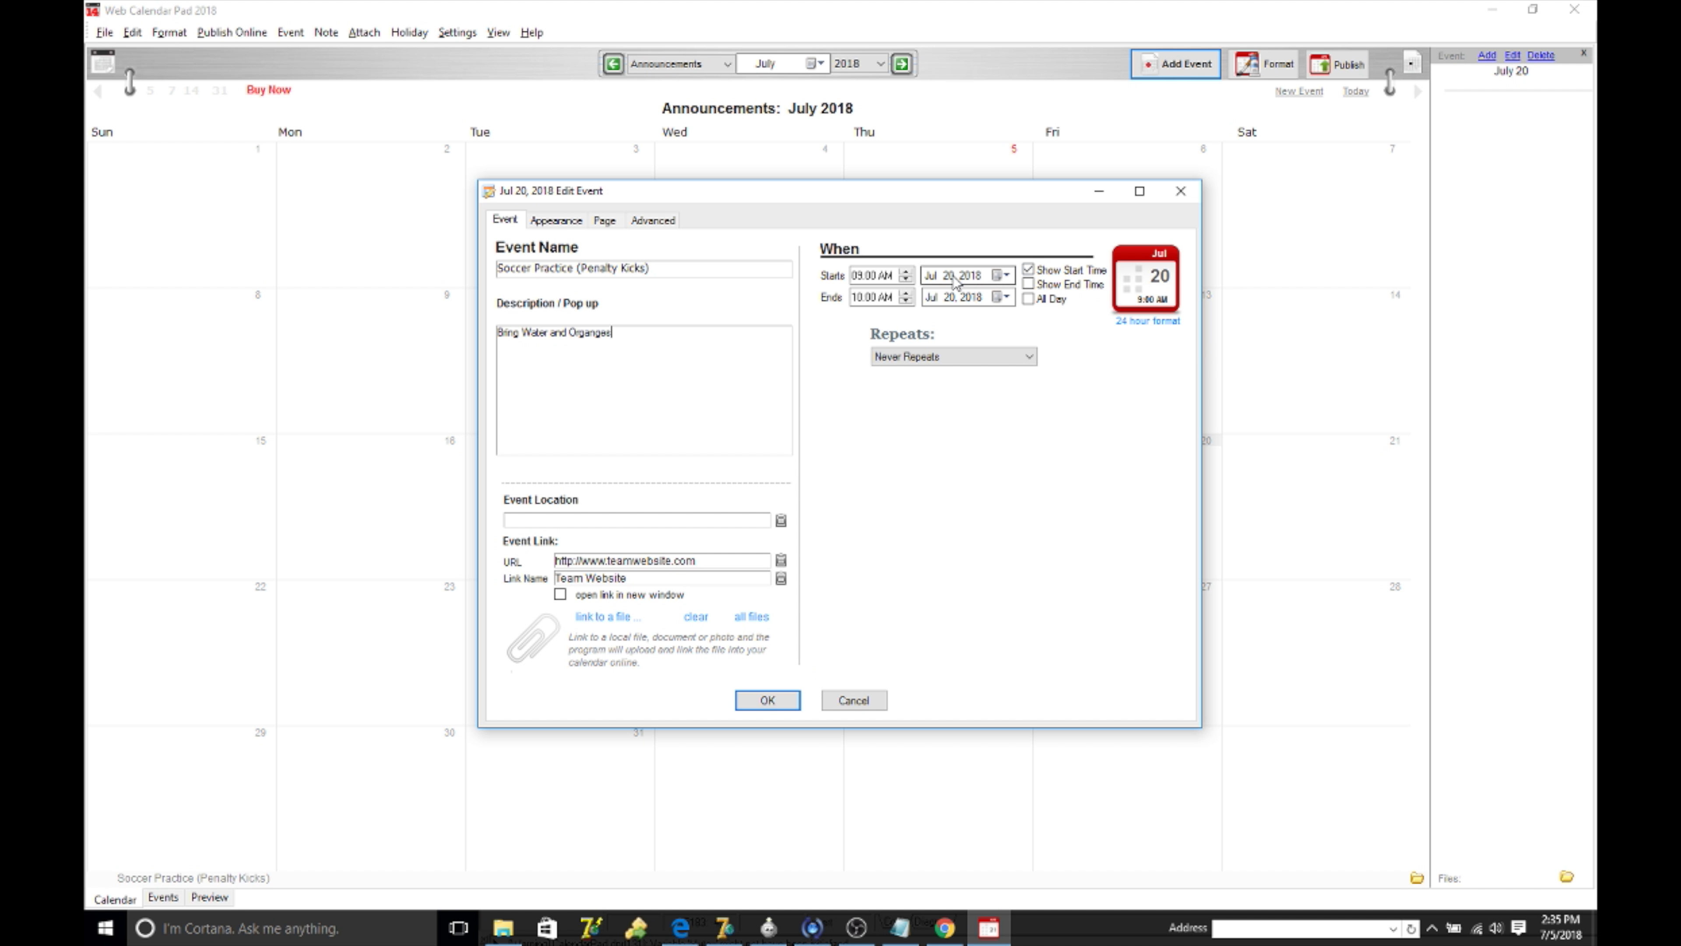
- Set the event to run from 5:00 PM to 6:00 PM and show its end time
left_click(868, 275)
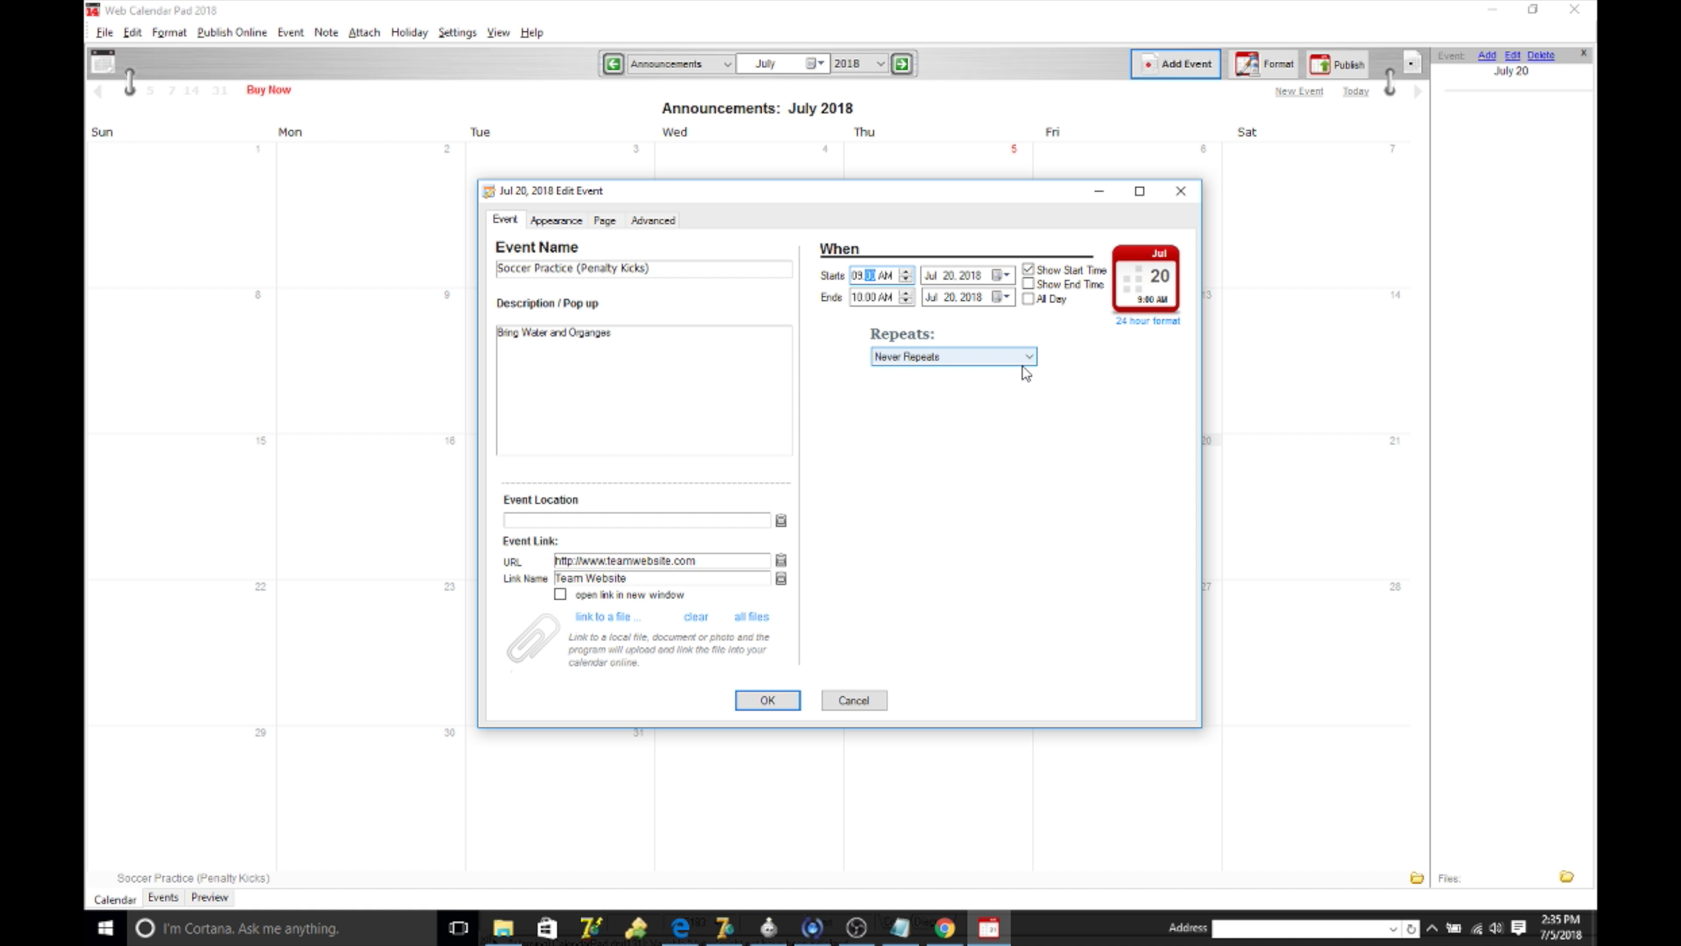
key("Left")
type("500p")
left_click(856, 298)
type("600")
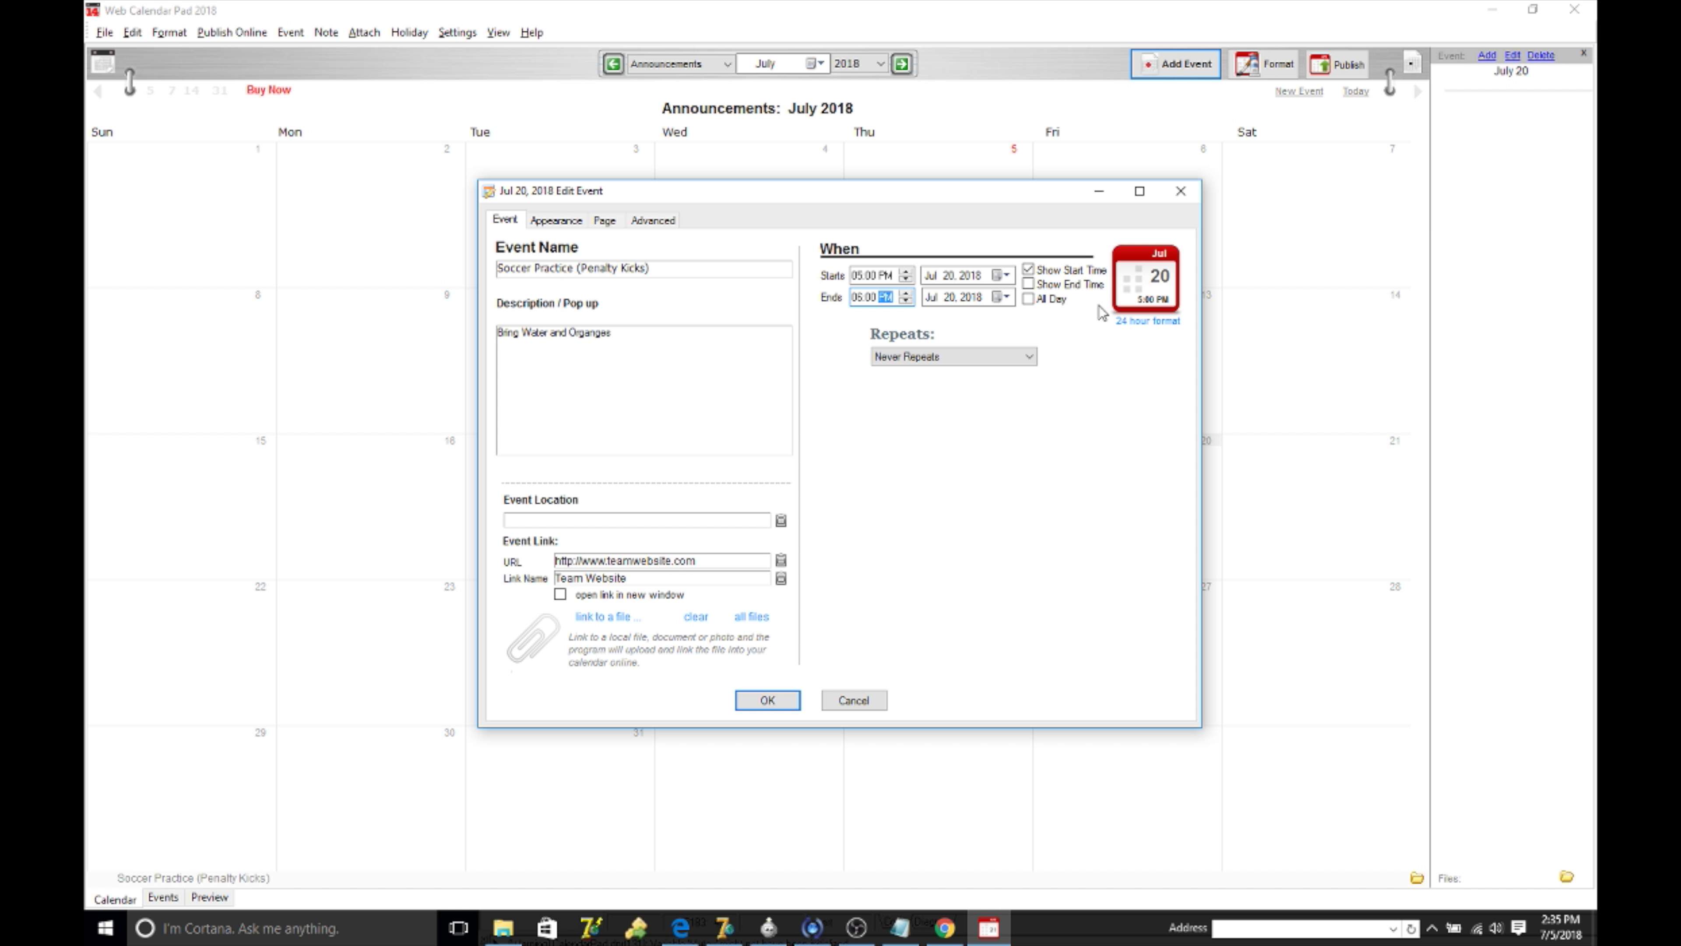
left_click(1028, 285)
left_click(1028, 284)
- Make the event repeat weekly, every 1 week on Friday, and save it to the calendar
left_click(1026, 357)
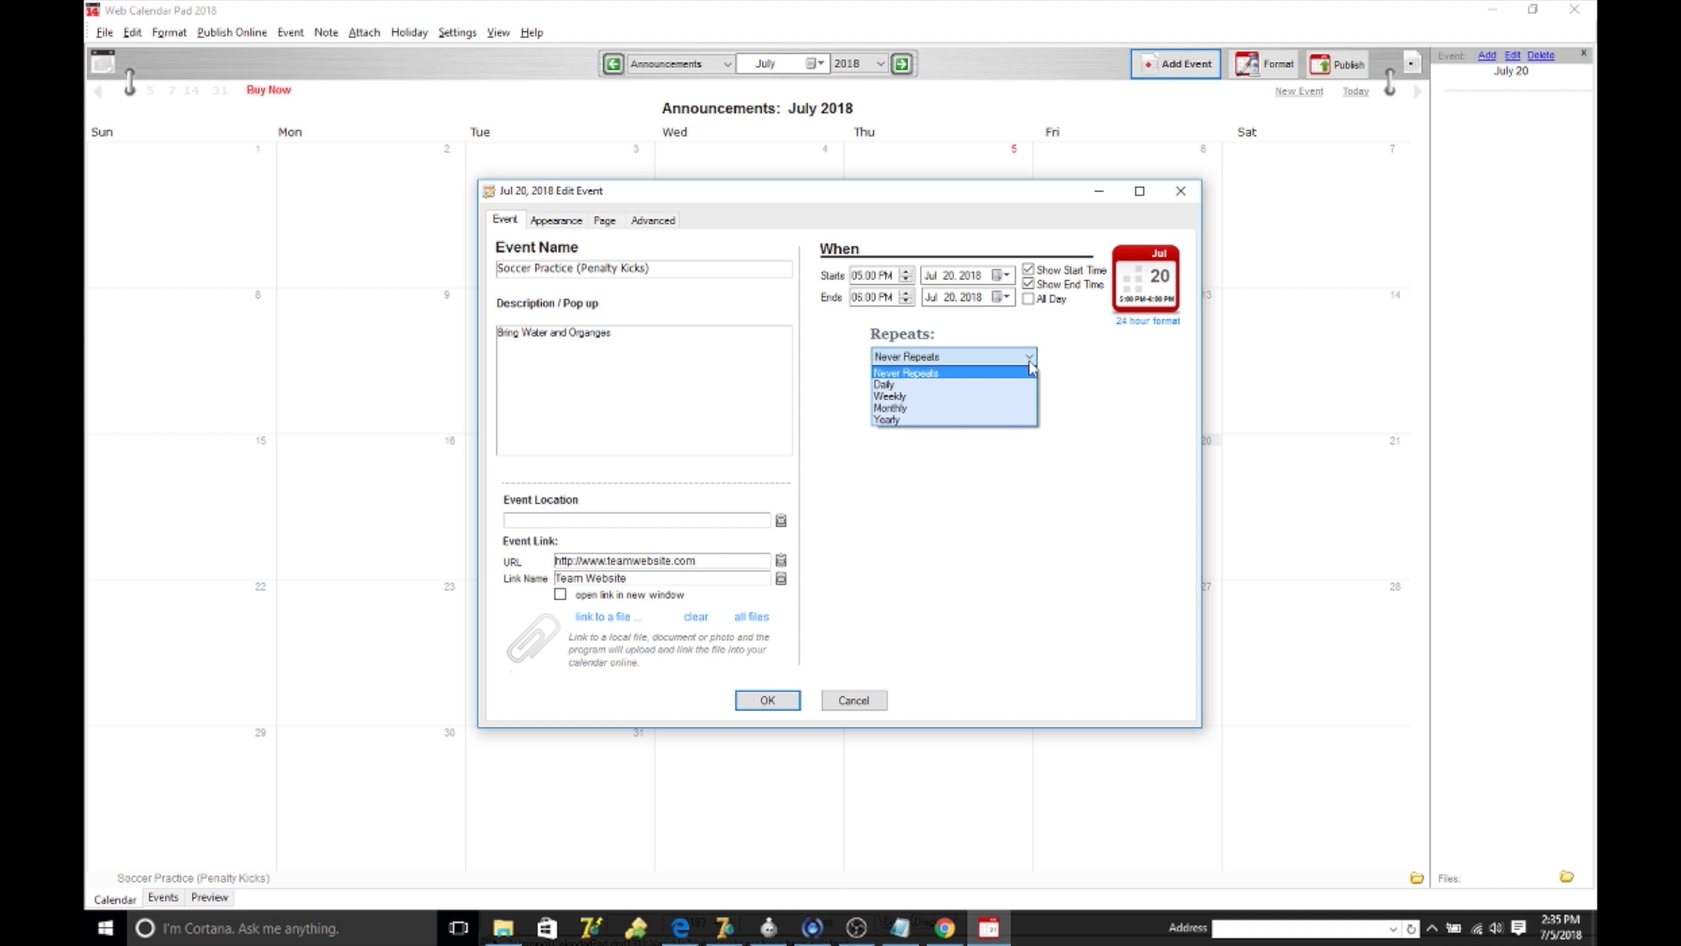
left_click(961, 398)
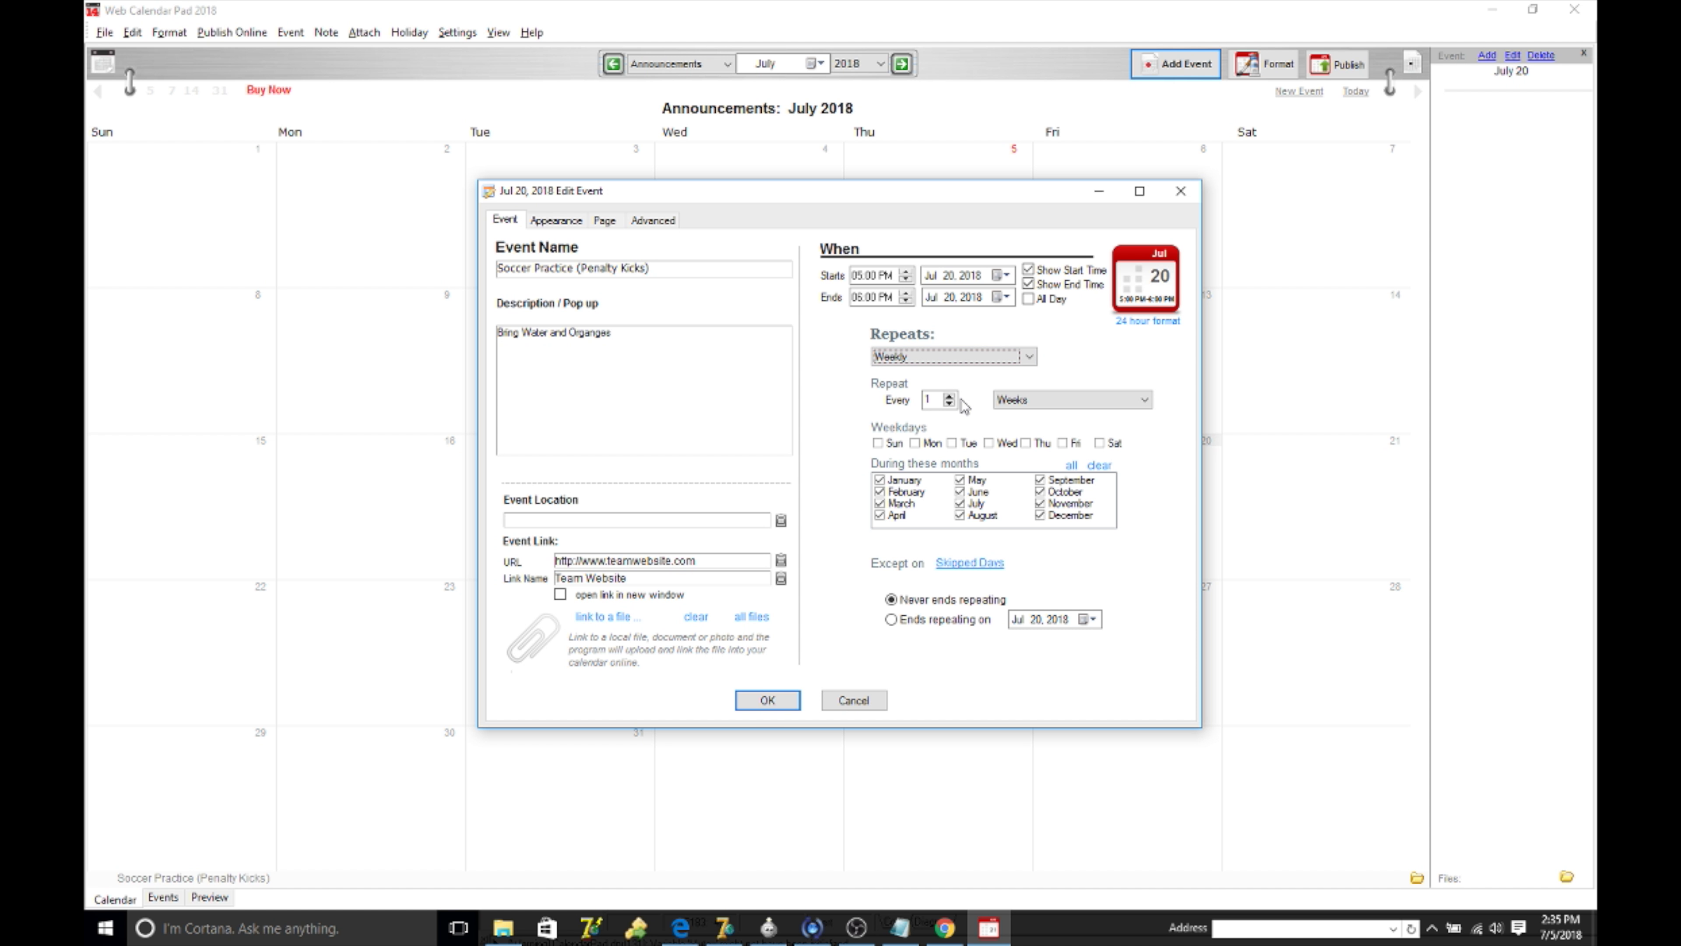
left_click(1062, 443)
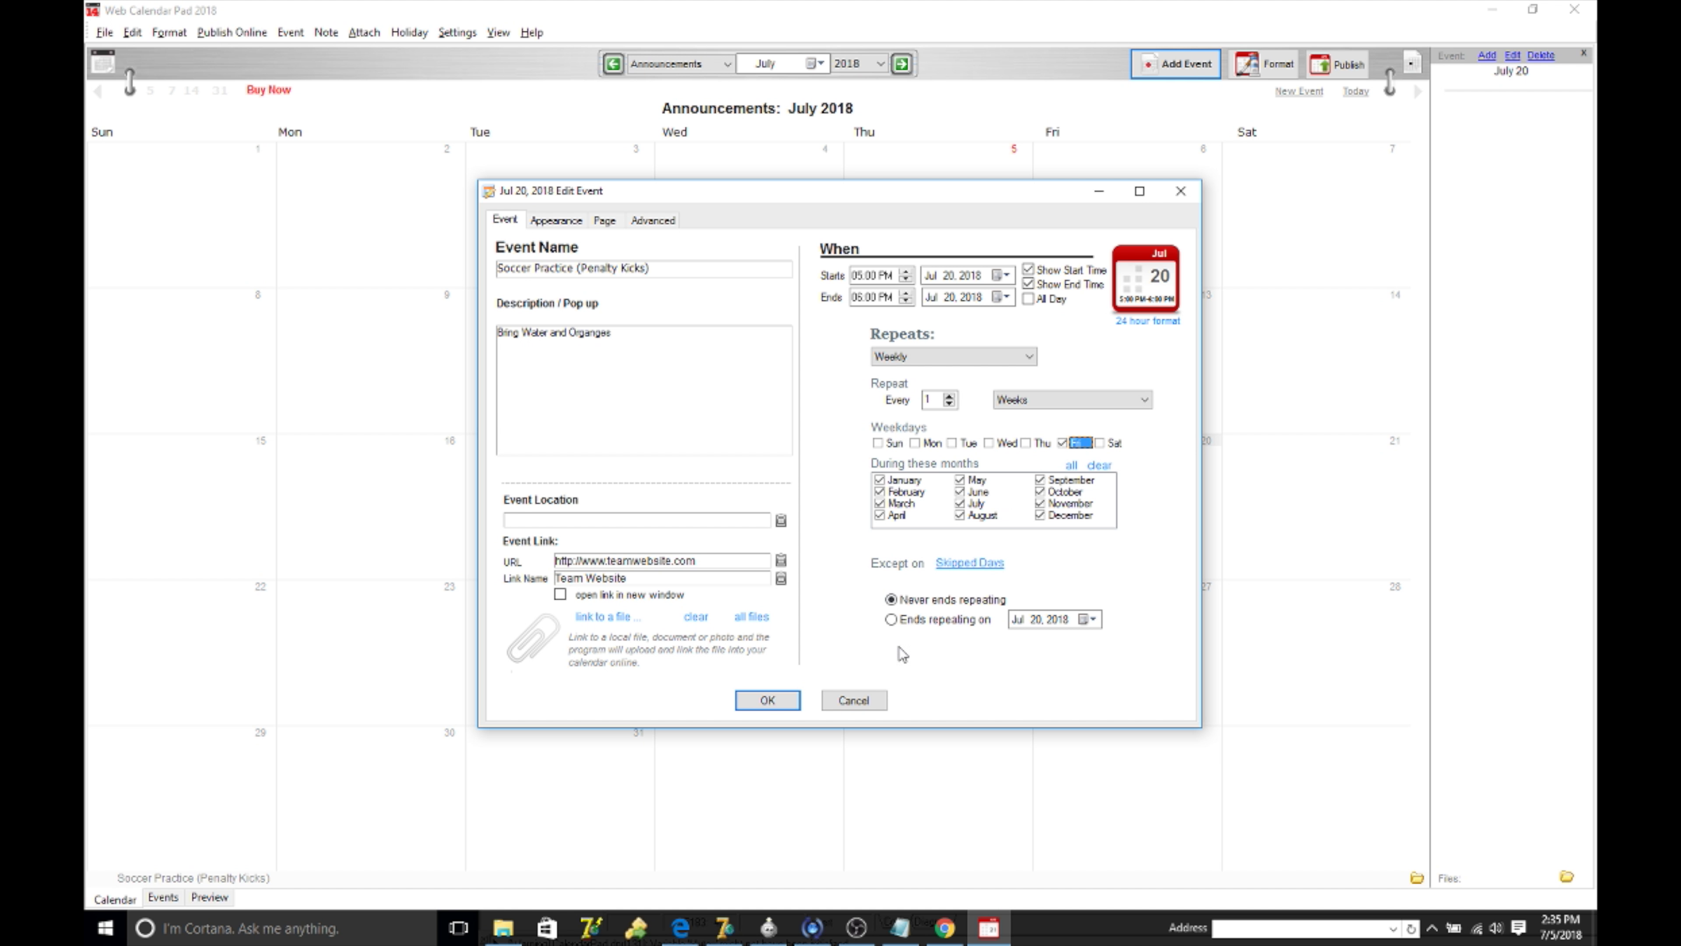
left_click(773, 702)
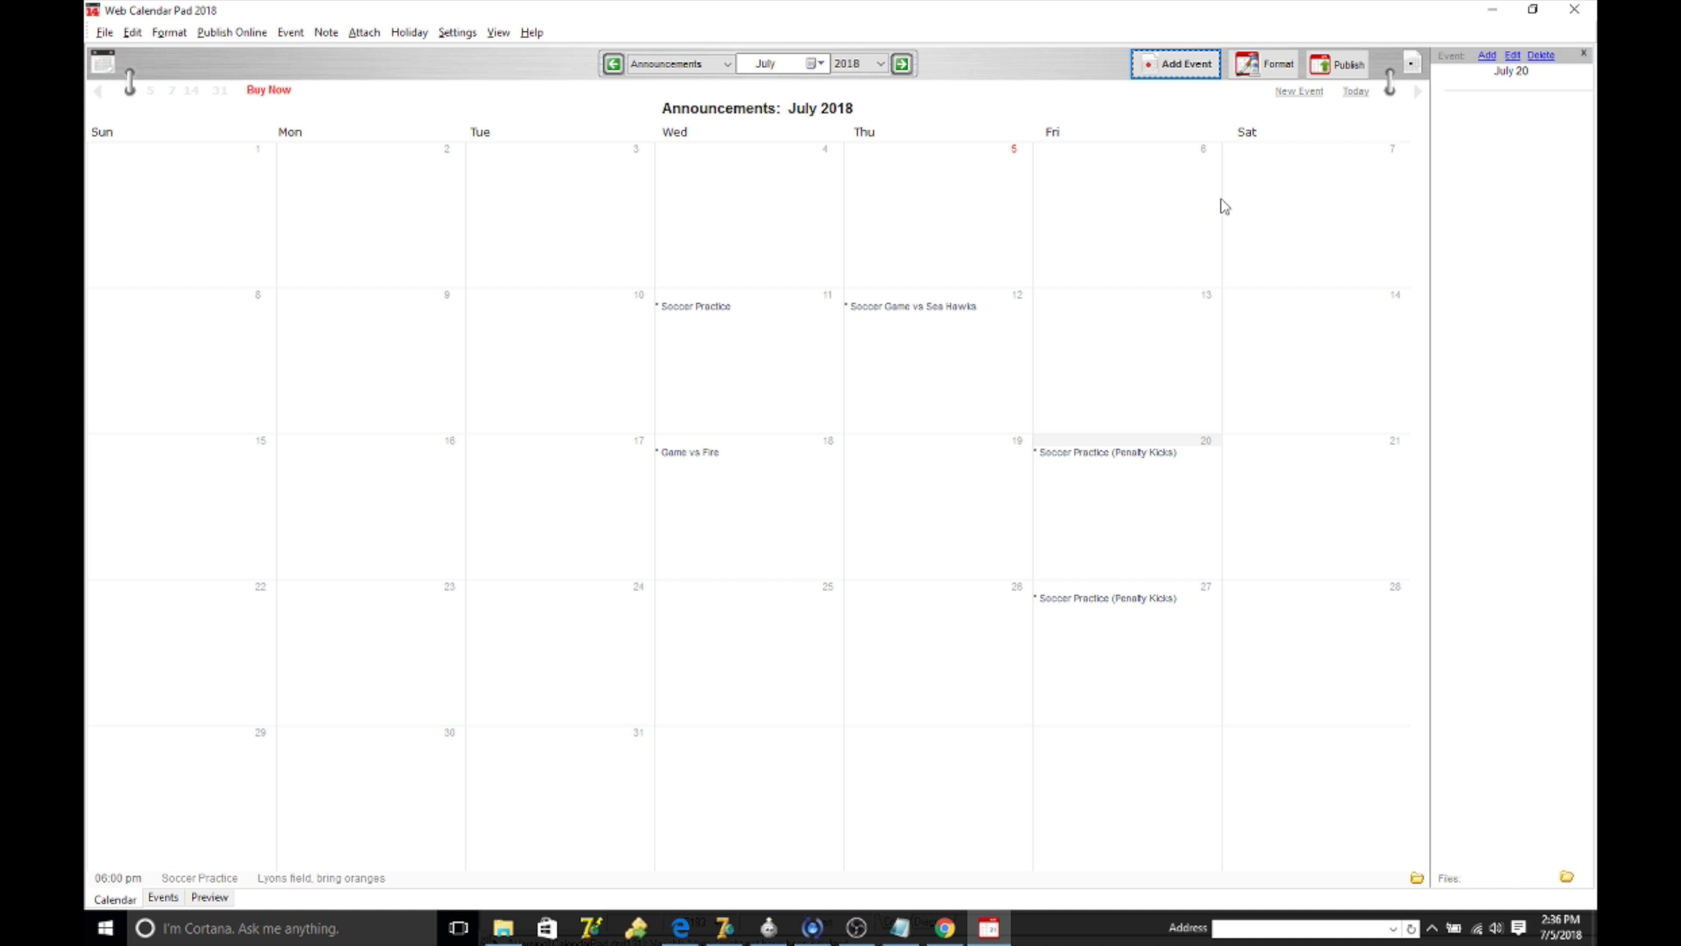
- Open the calendar's format settings, apply the "A Default Style" calendar style and preview it
left_click(1258, 66)
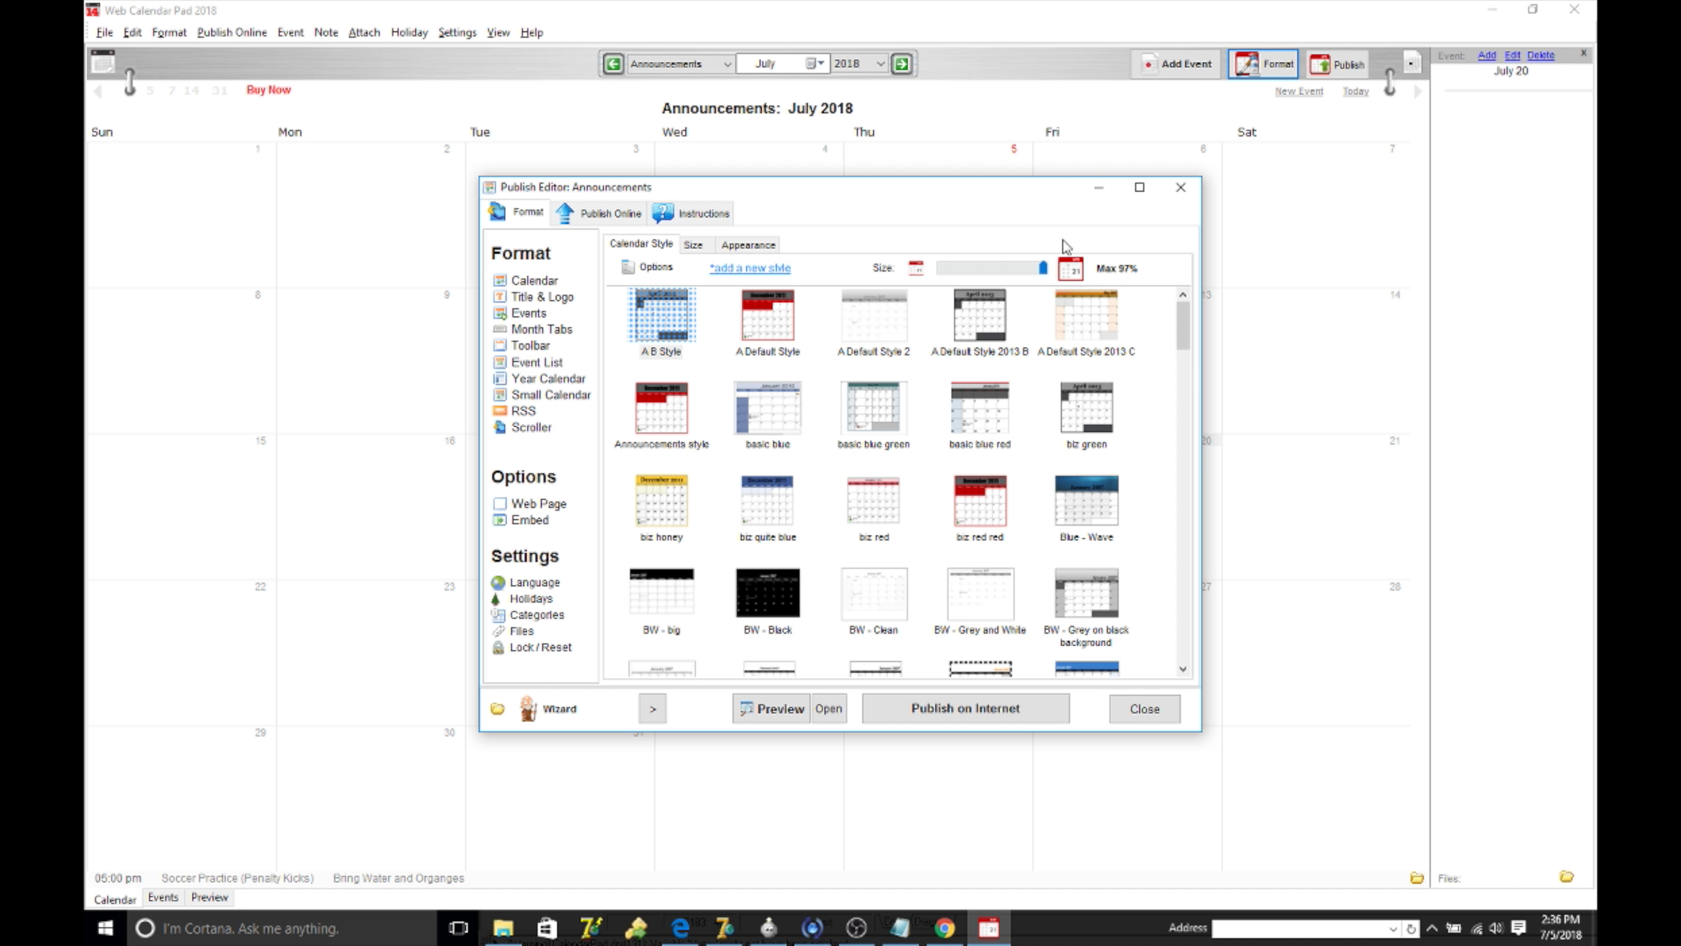
left_click_drag(1184, 330, 1182, 318)
left_click(783, 334)
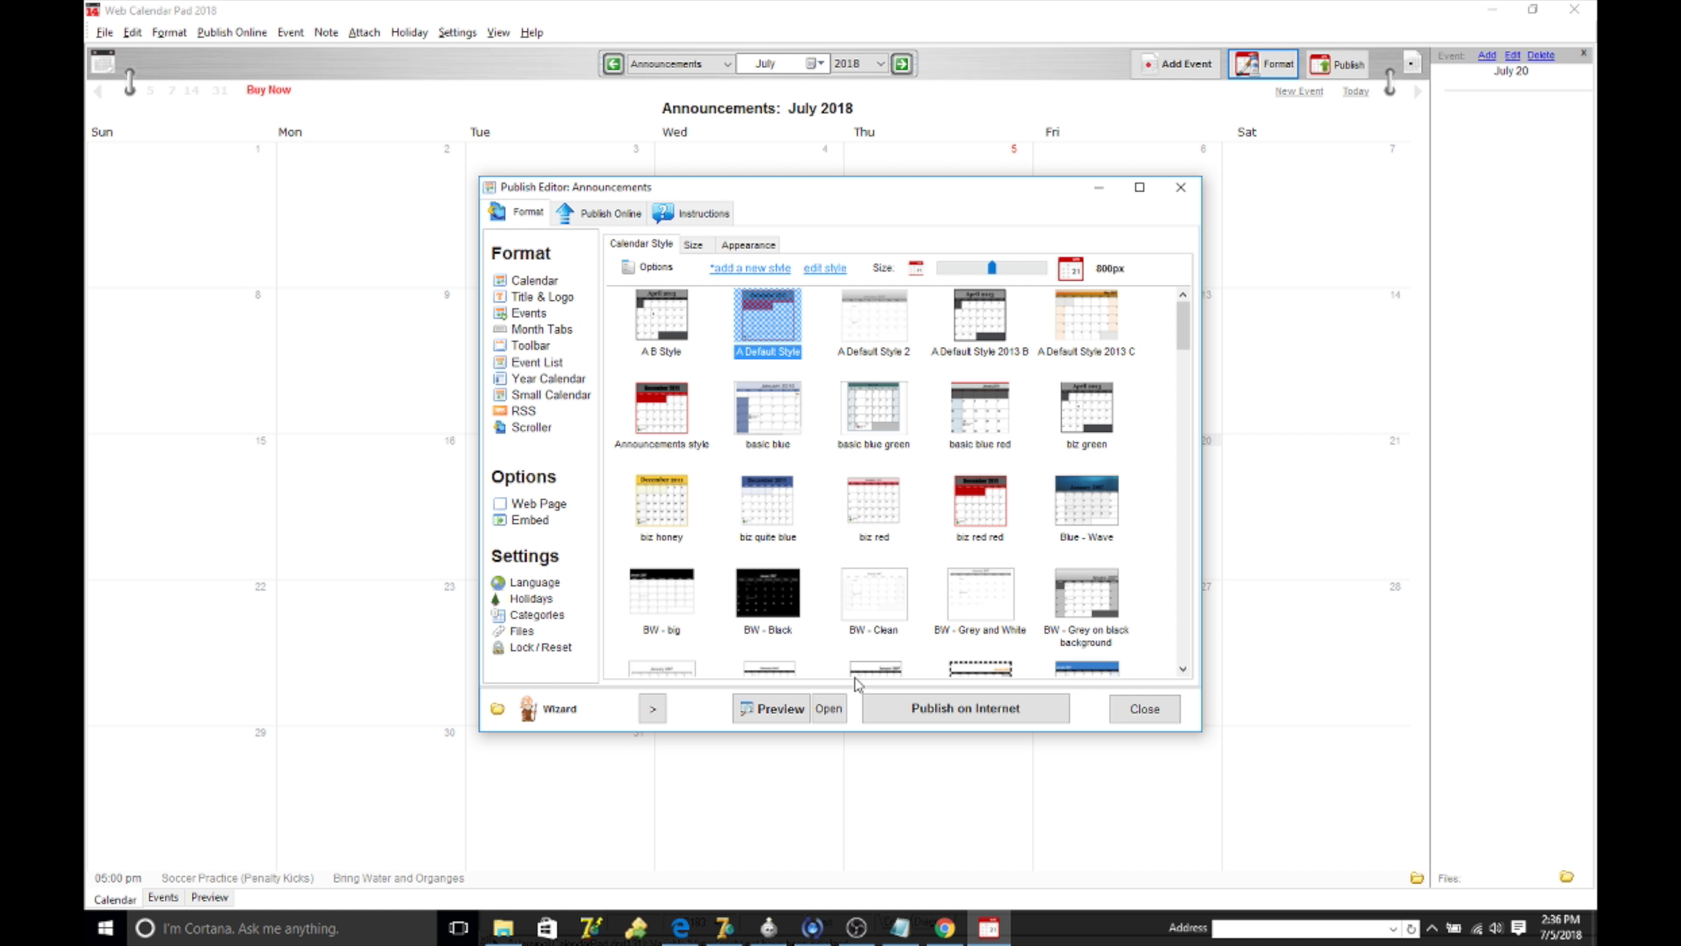
left_click(770, 707)
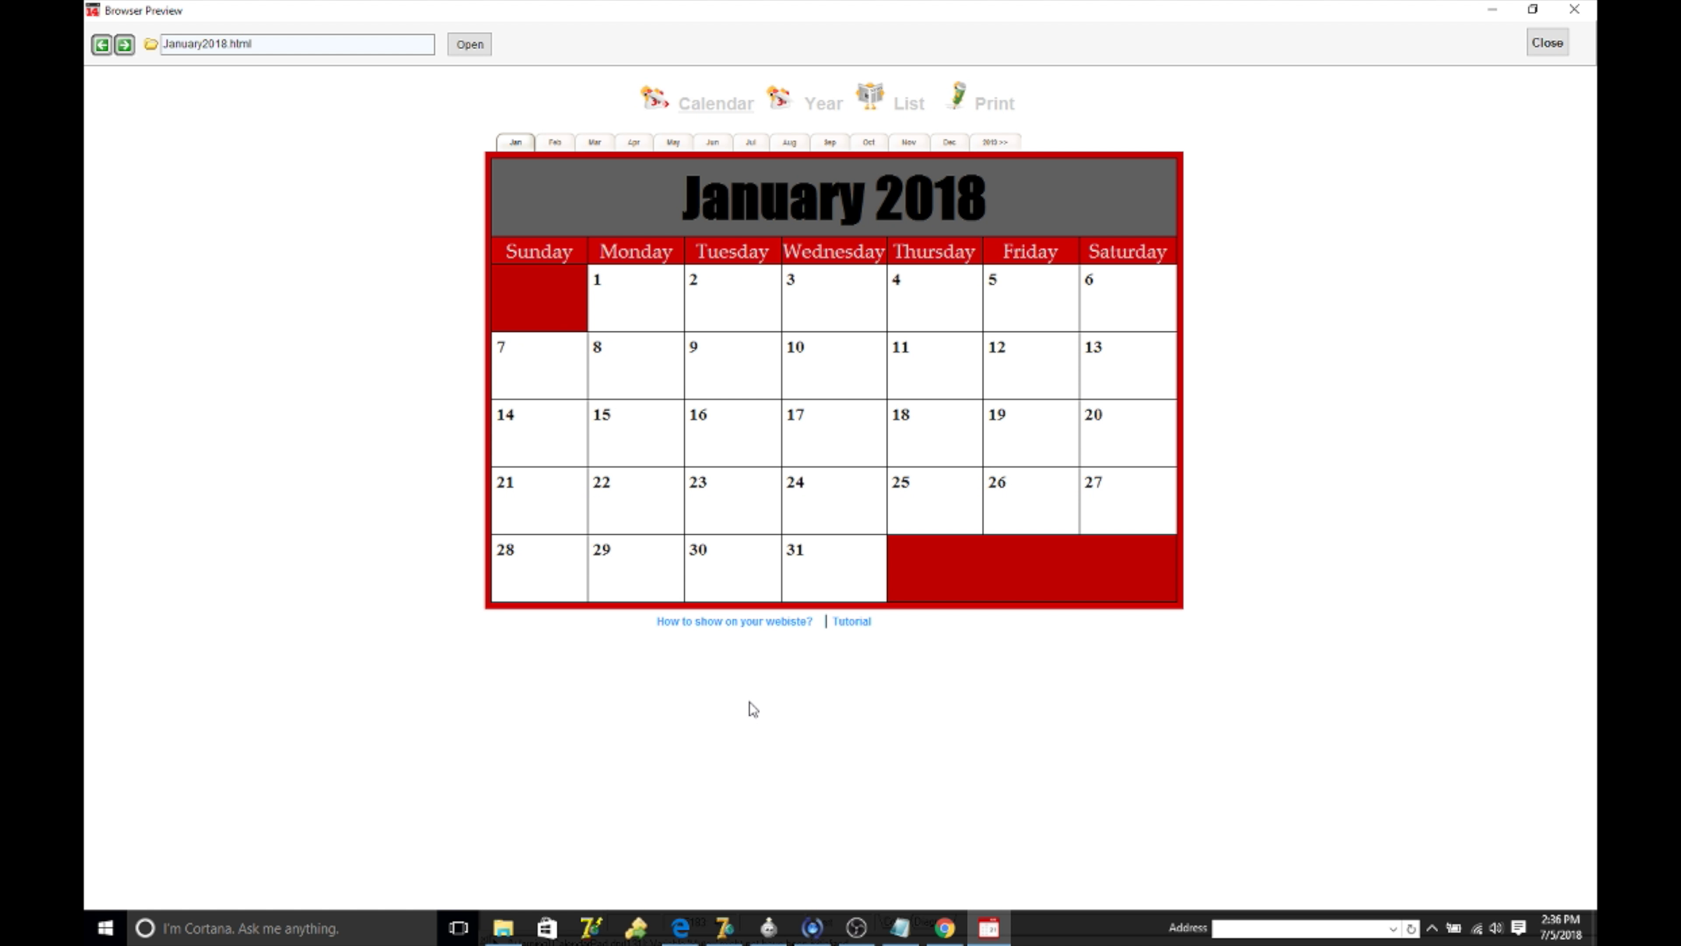
left_click(1549, 42)
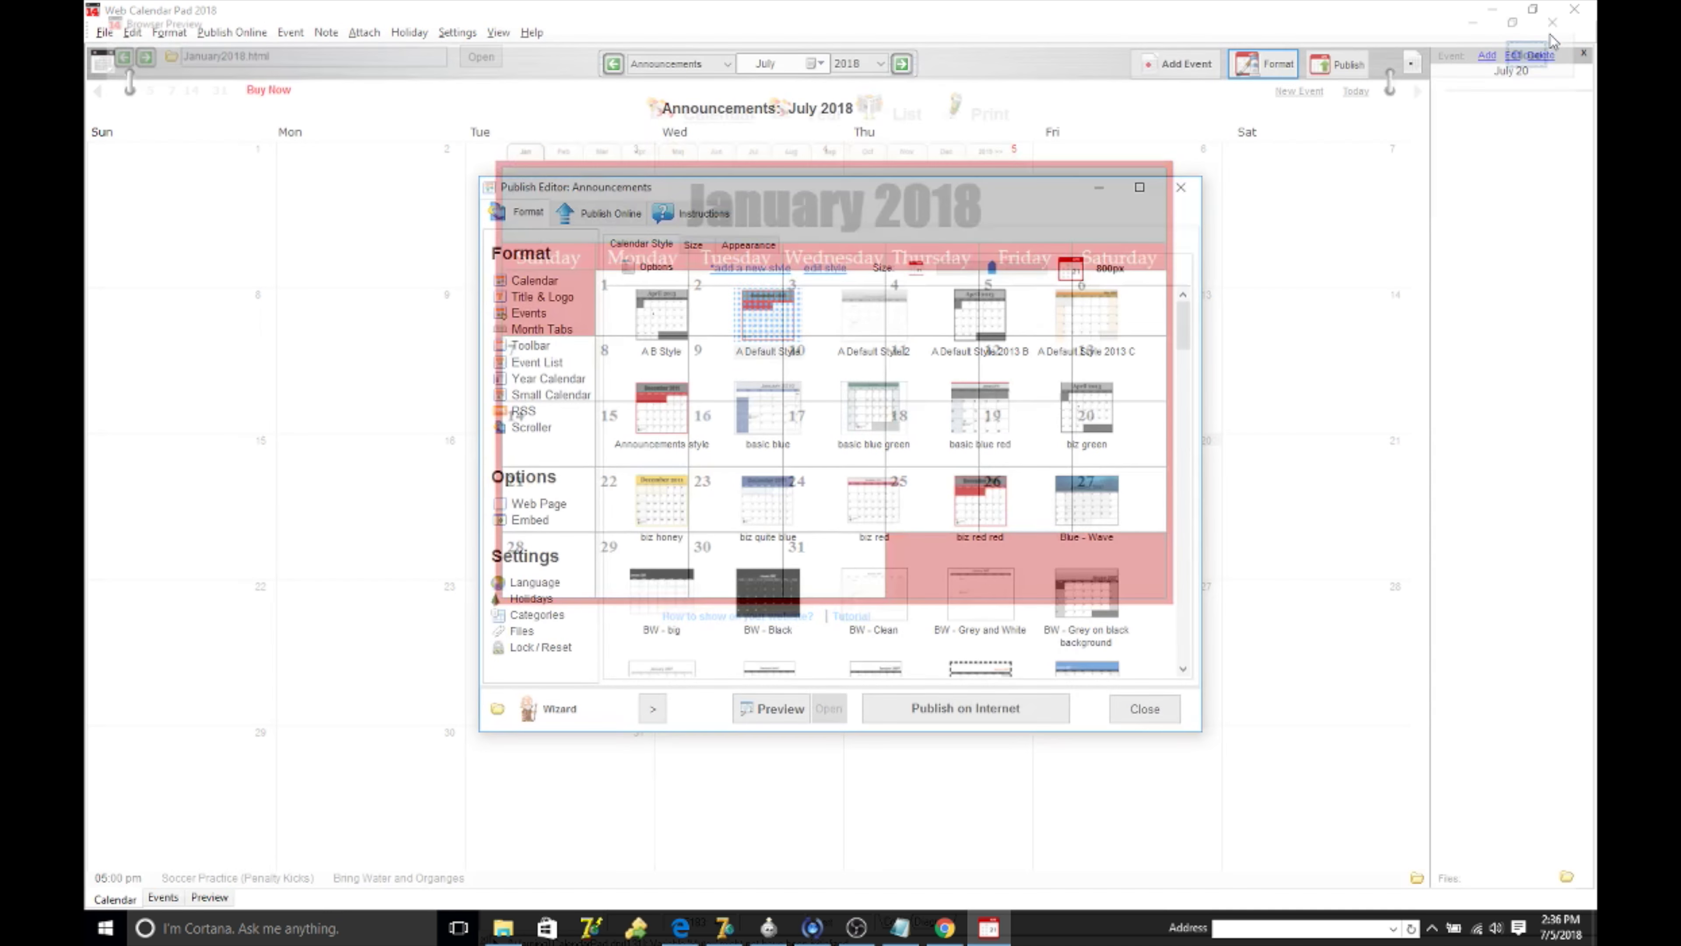
- Apply the "A B Style" calendar style and preview the calendar with it
left_click(667, 333)
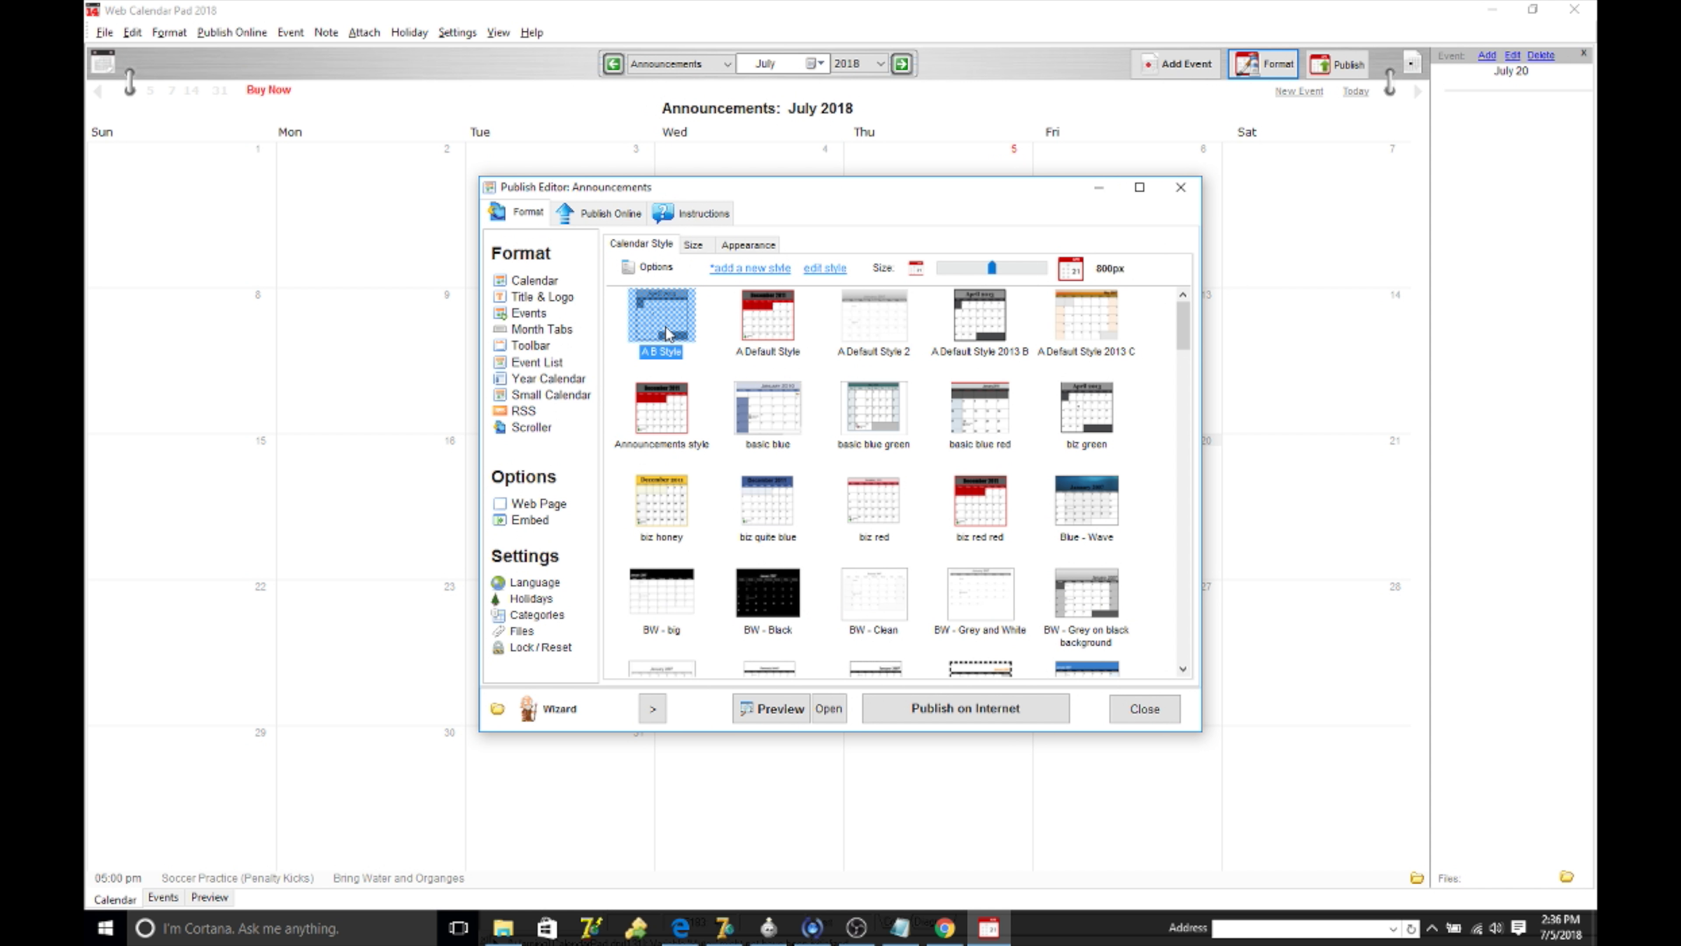
scroll(899, 434, "down", 10)
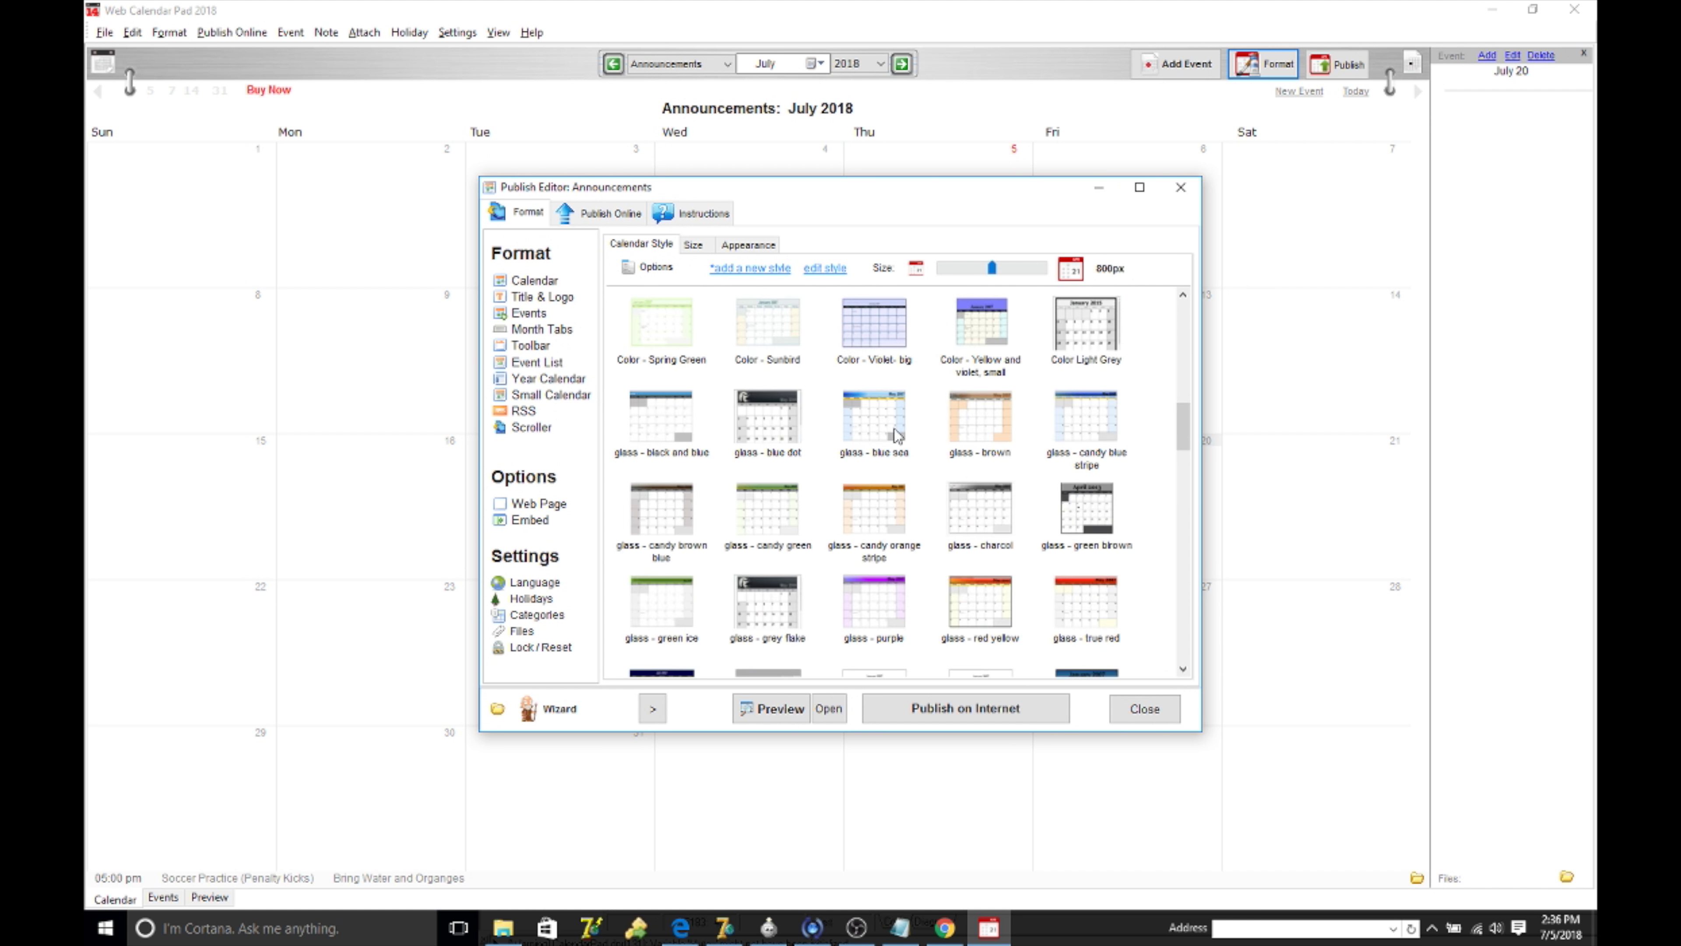
scroll(896, 434, "down", 5)
scroll(887, 419, "up", 10)
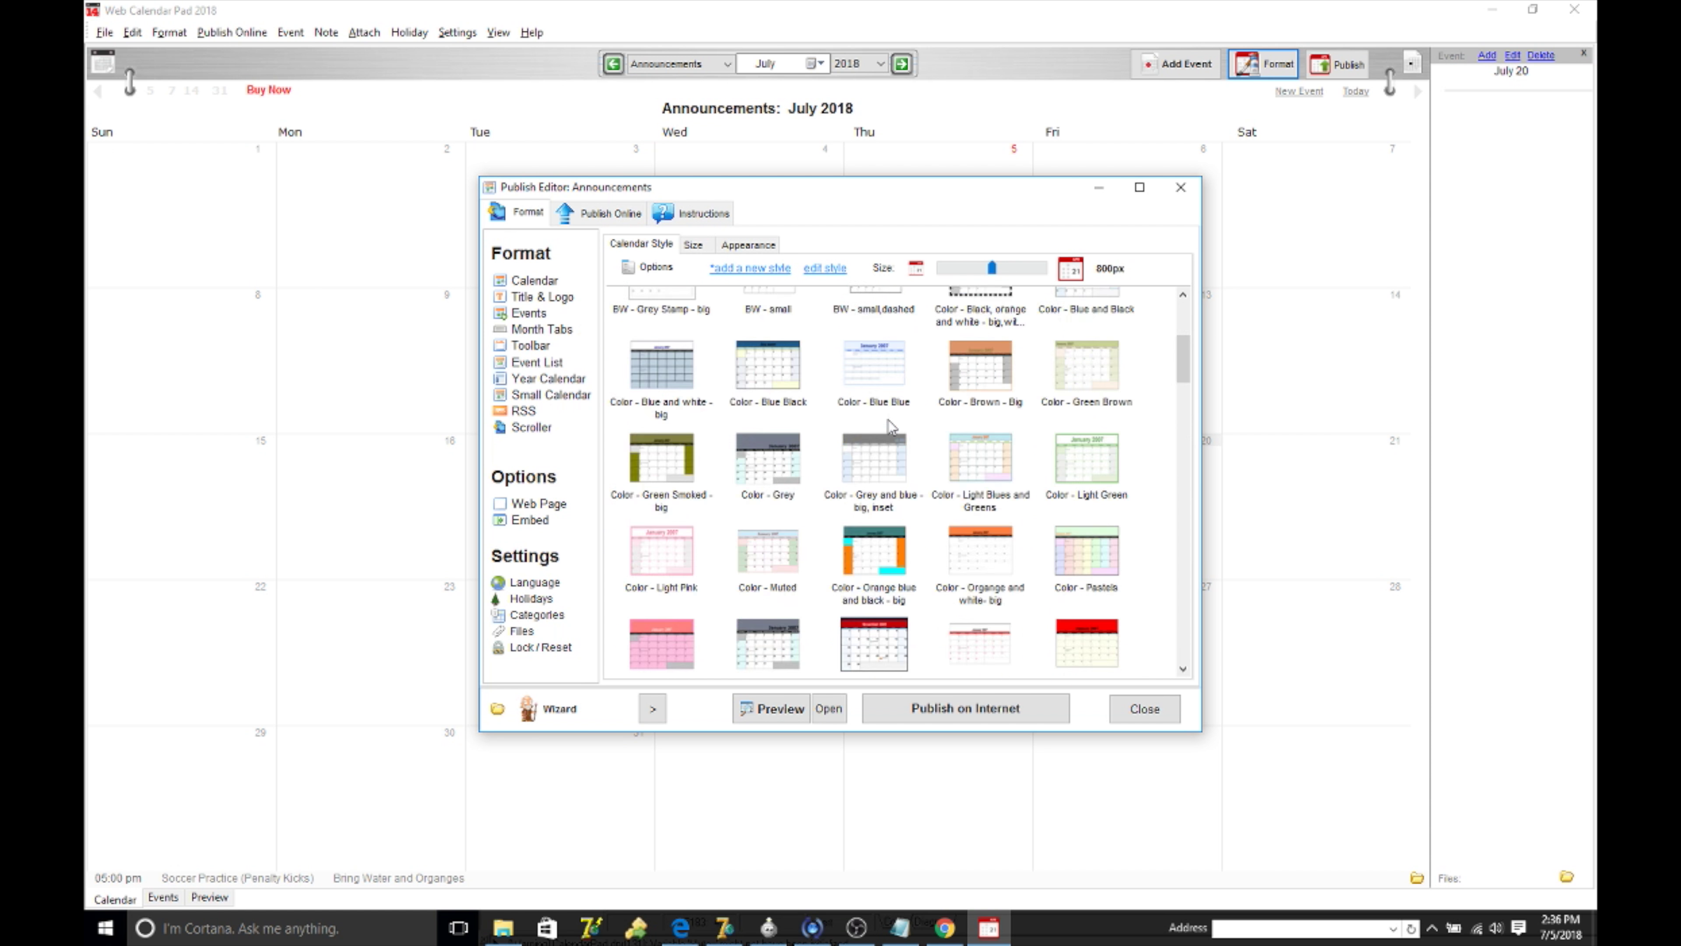
scroll(890, 426, "up", 5)
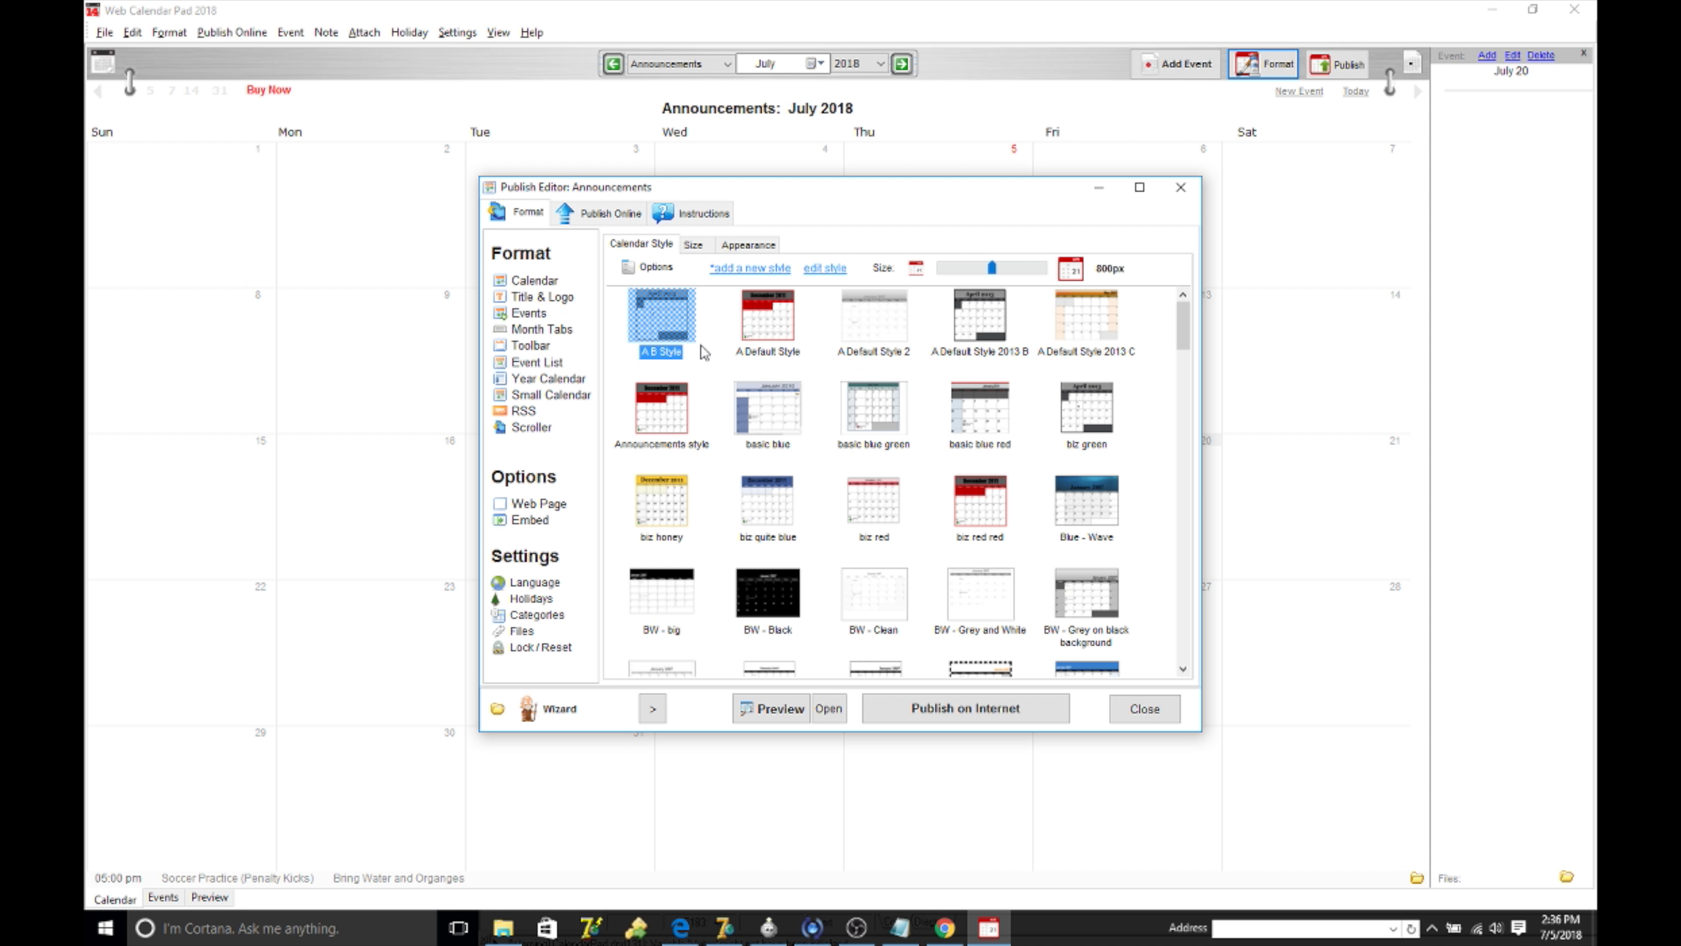
left_click(781, 708)
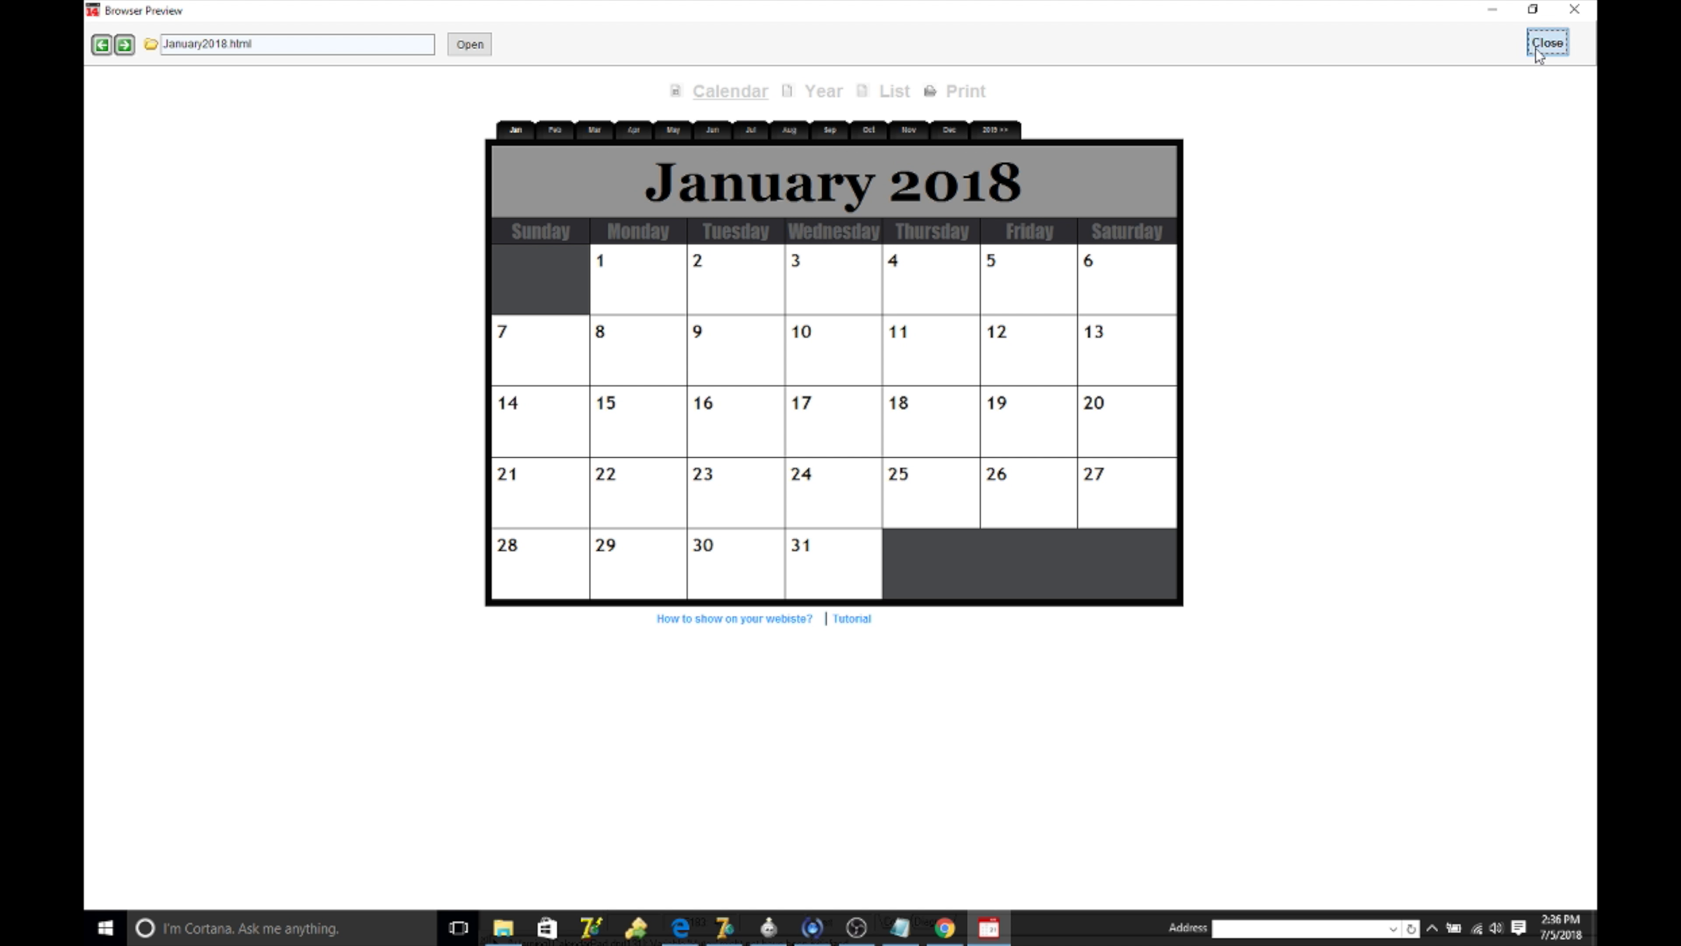
left_click(1547, 43)
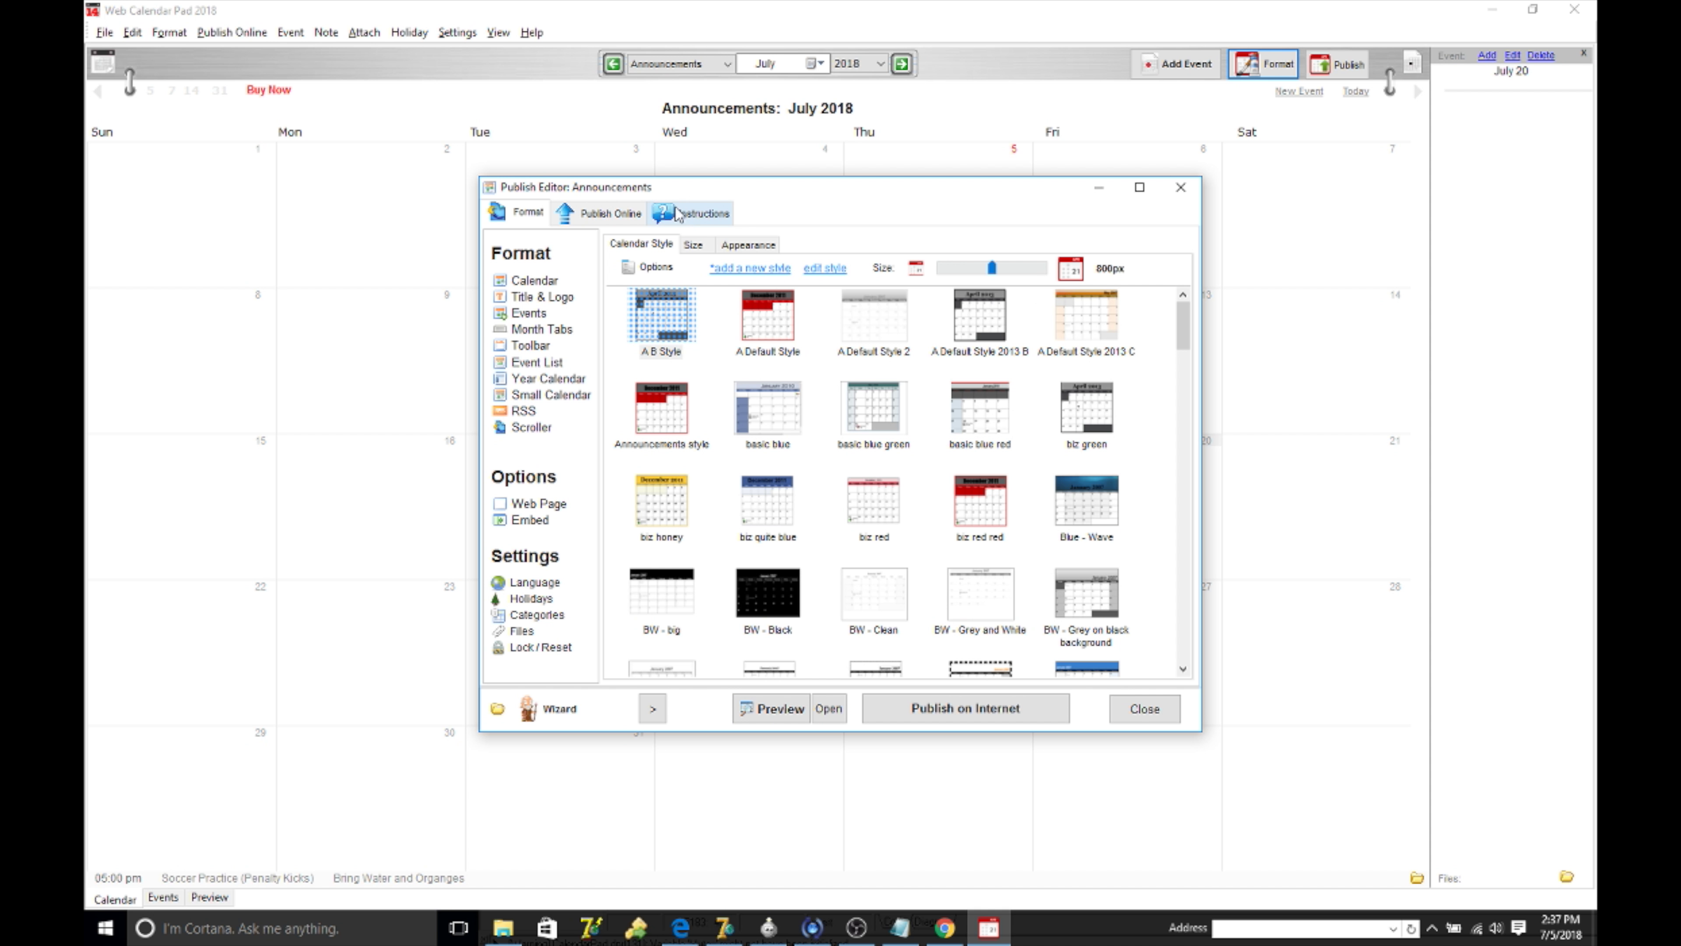
- Set the calendar title to "My Team Calendar"
left_click(544, 283)
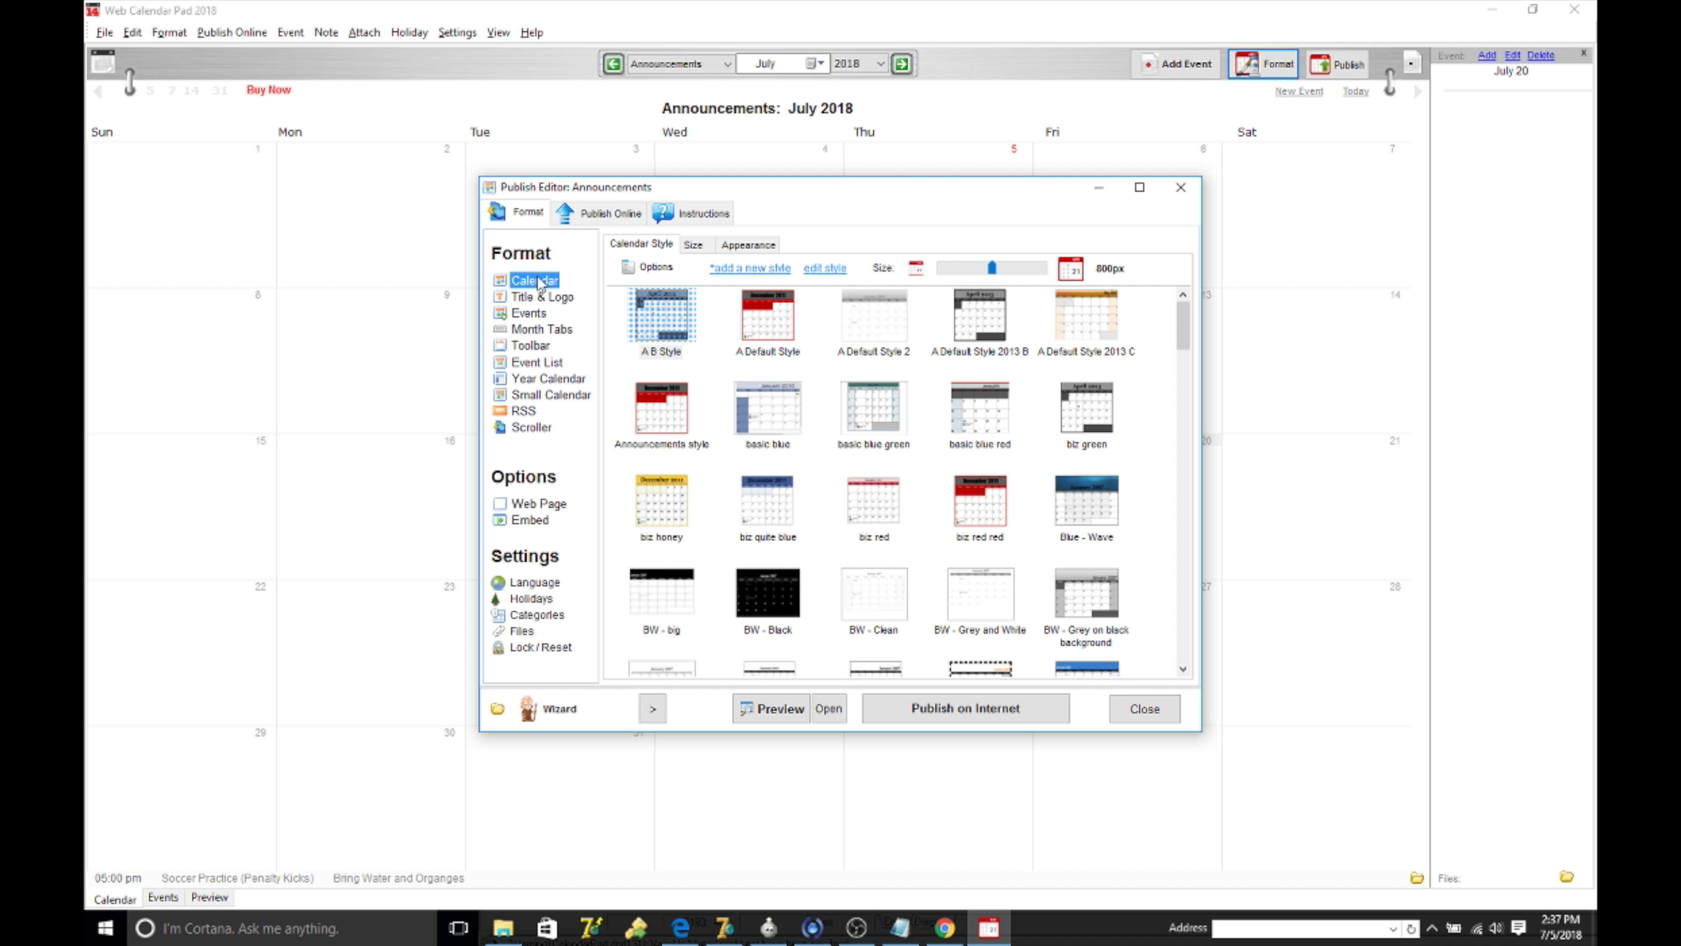
left_click(544, 298)
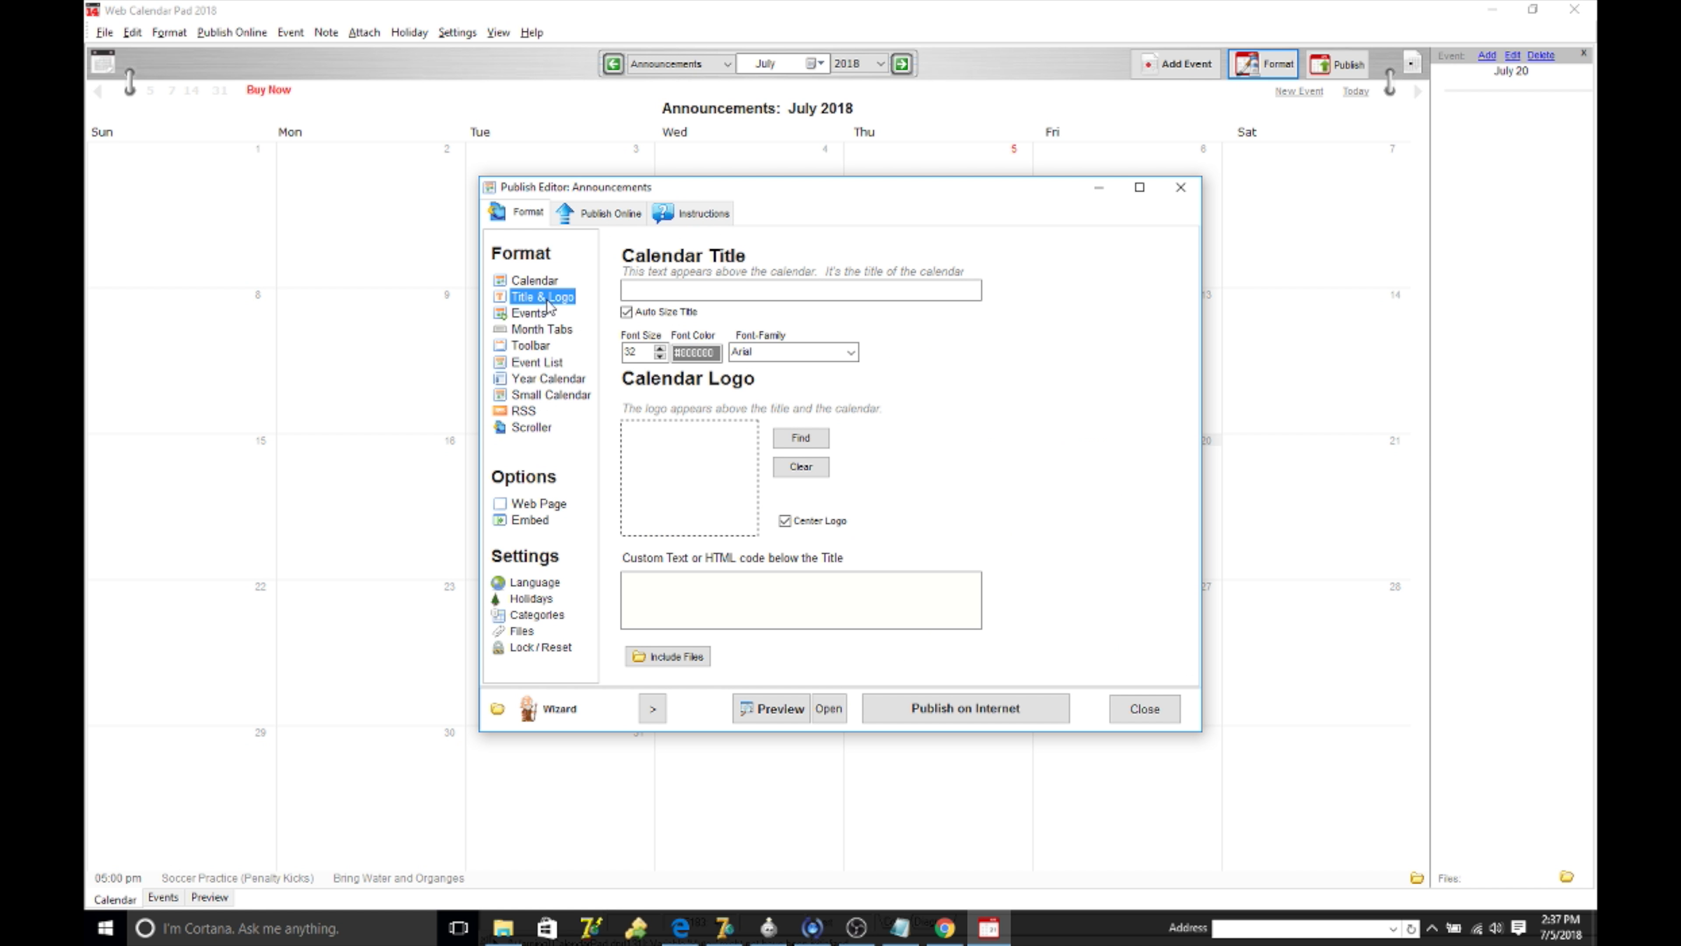
left_click(654, 289)
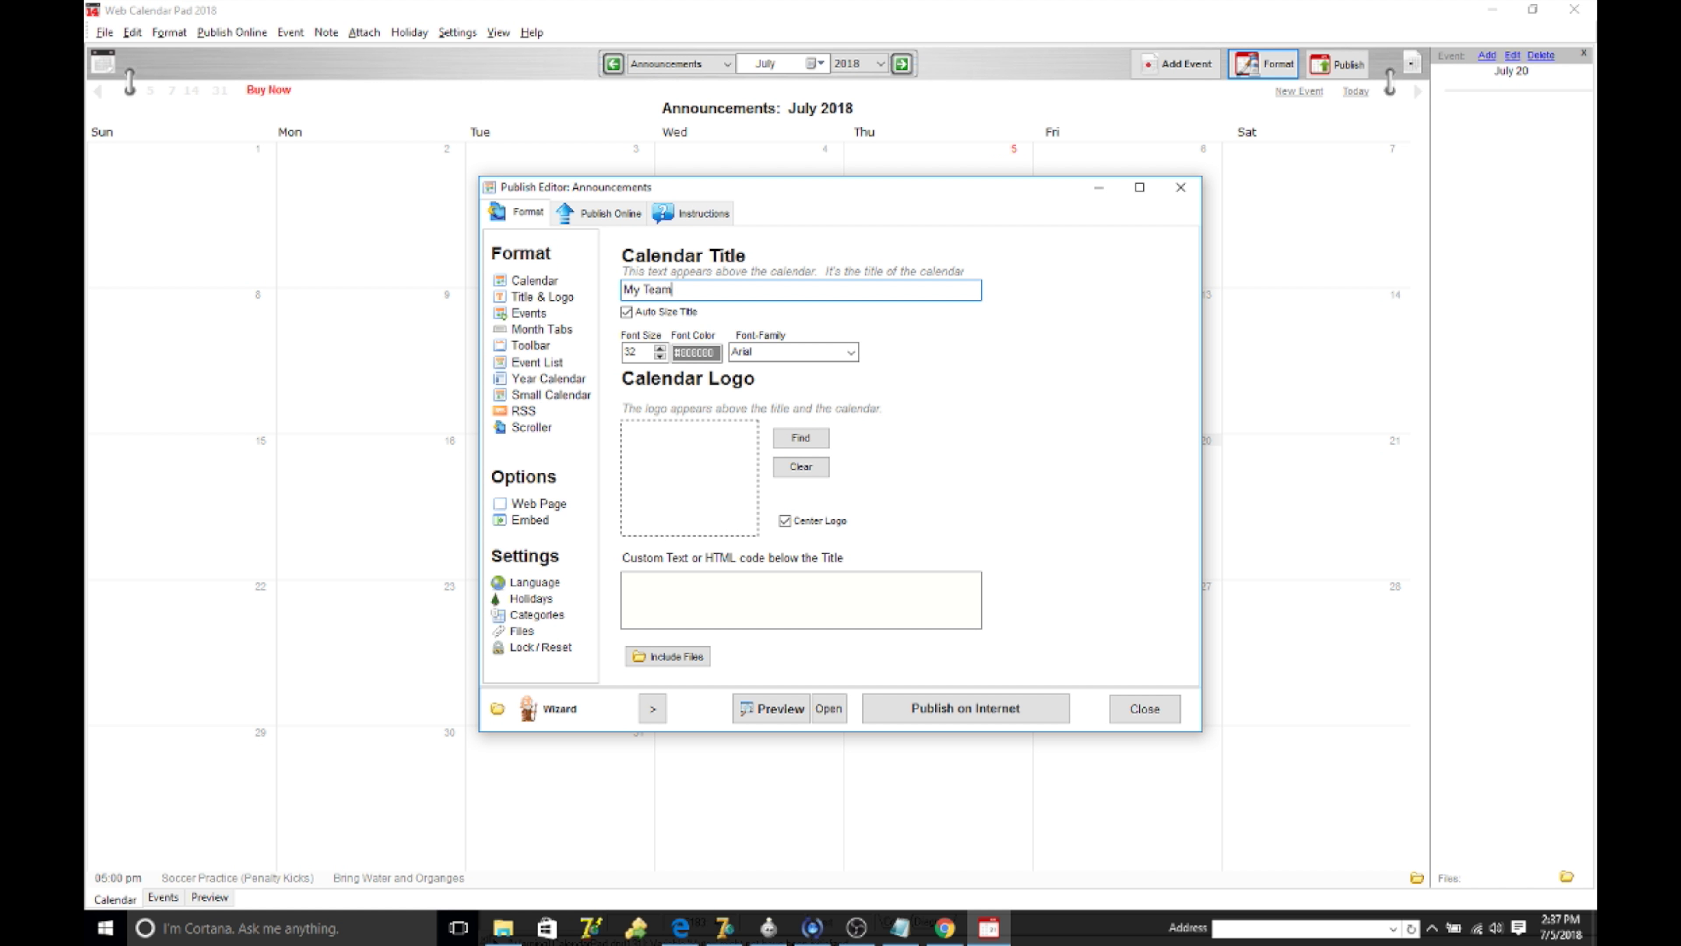
type("Team Calendar")
- Examine the format categories for events, month tabs, toolbar, event list, year calendar, small calendar and scroller, ending at the calendar styles
left_click(528, 313)
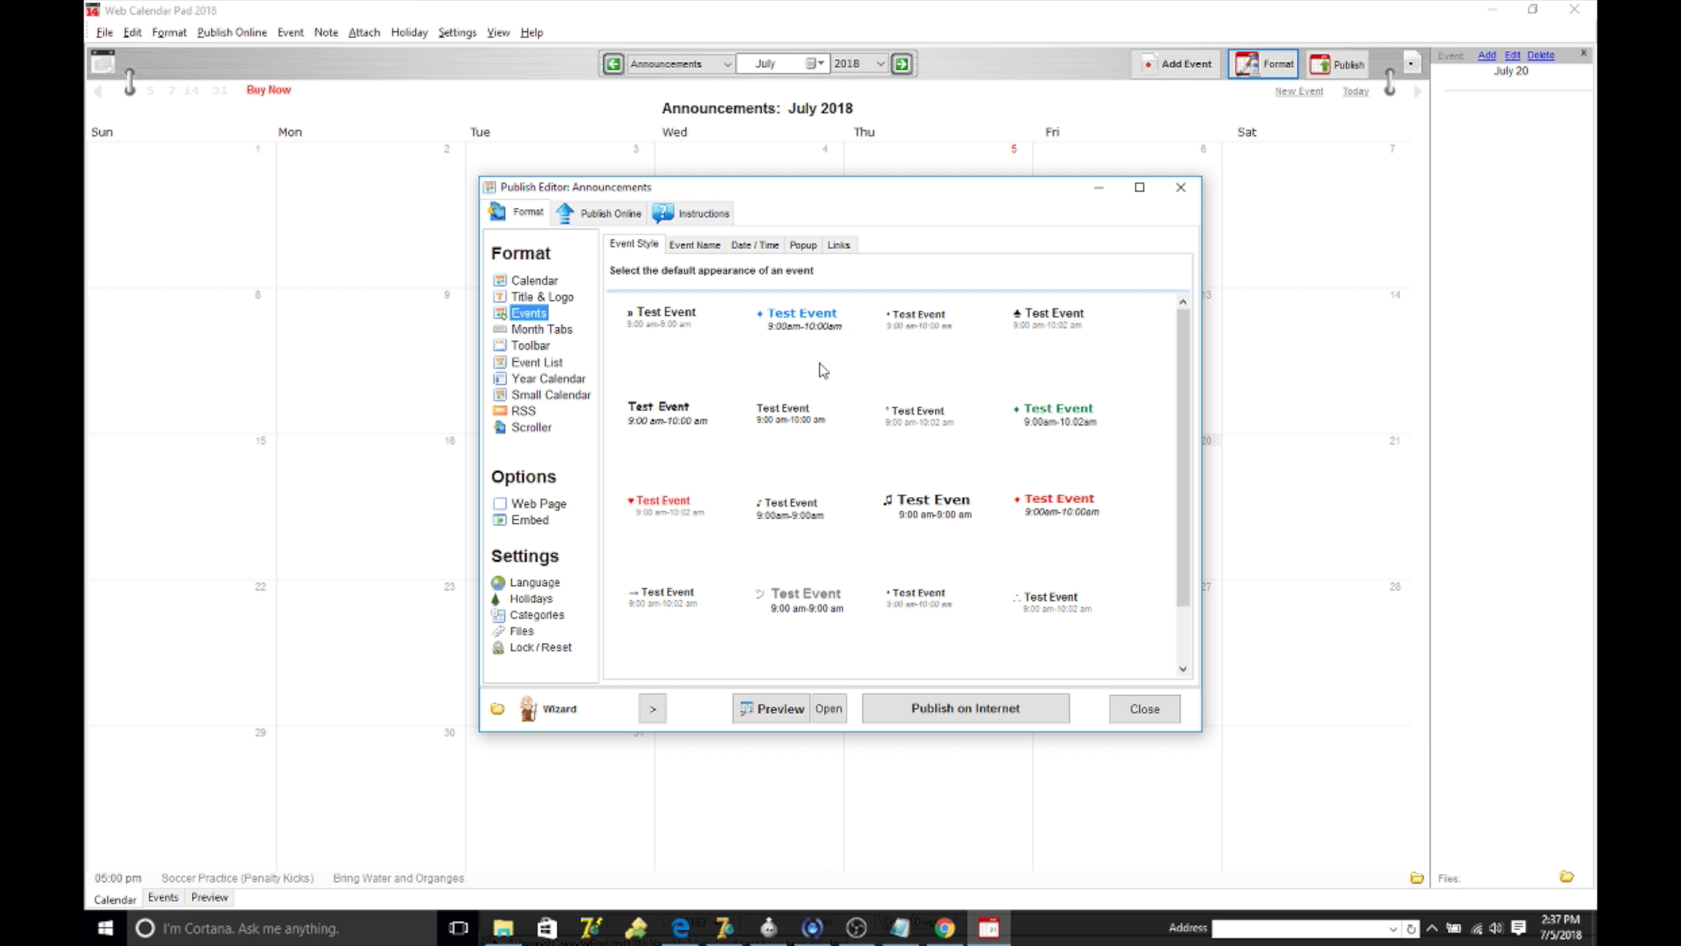
left_click(547, 331)
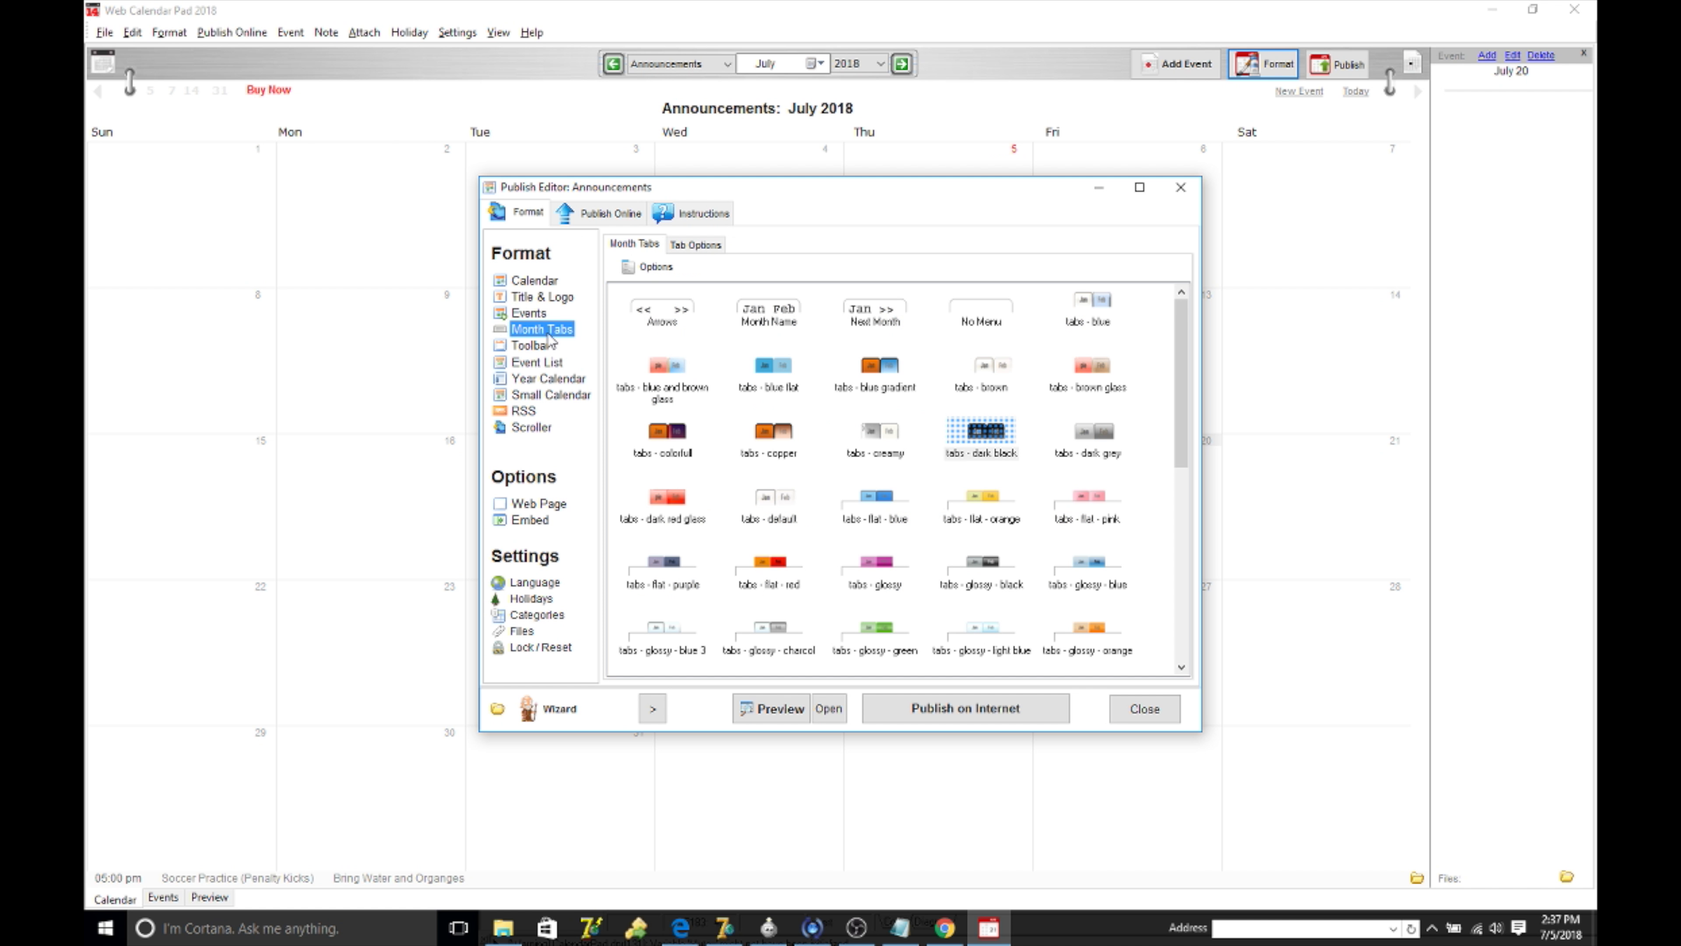
left_click(548, 346)
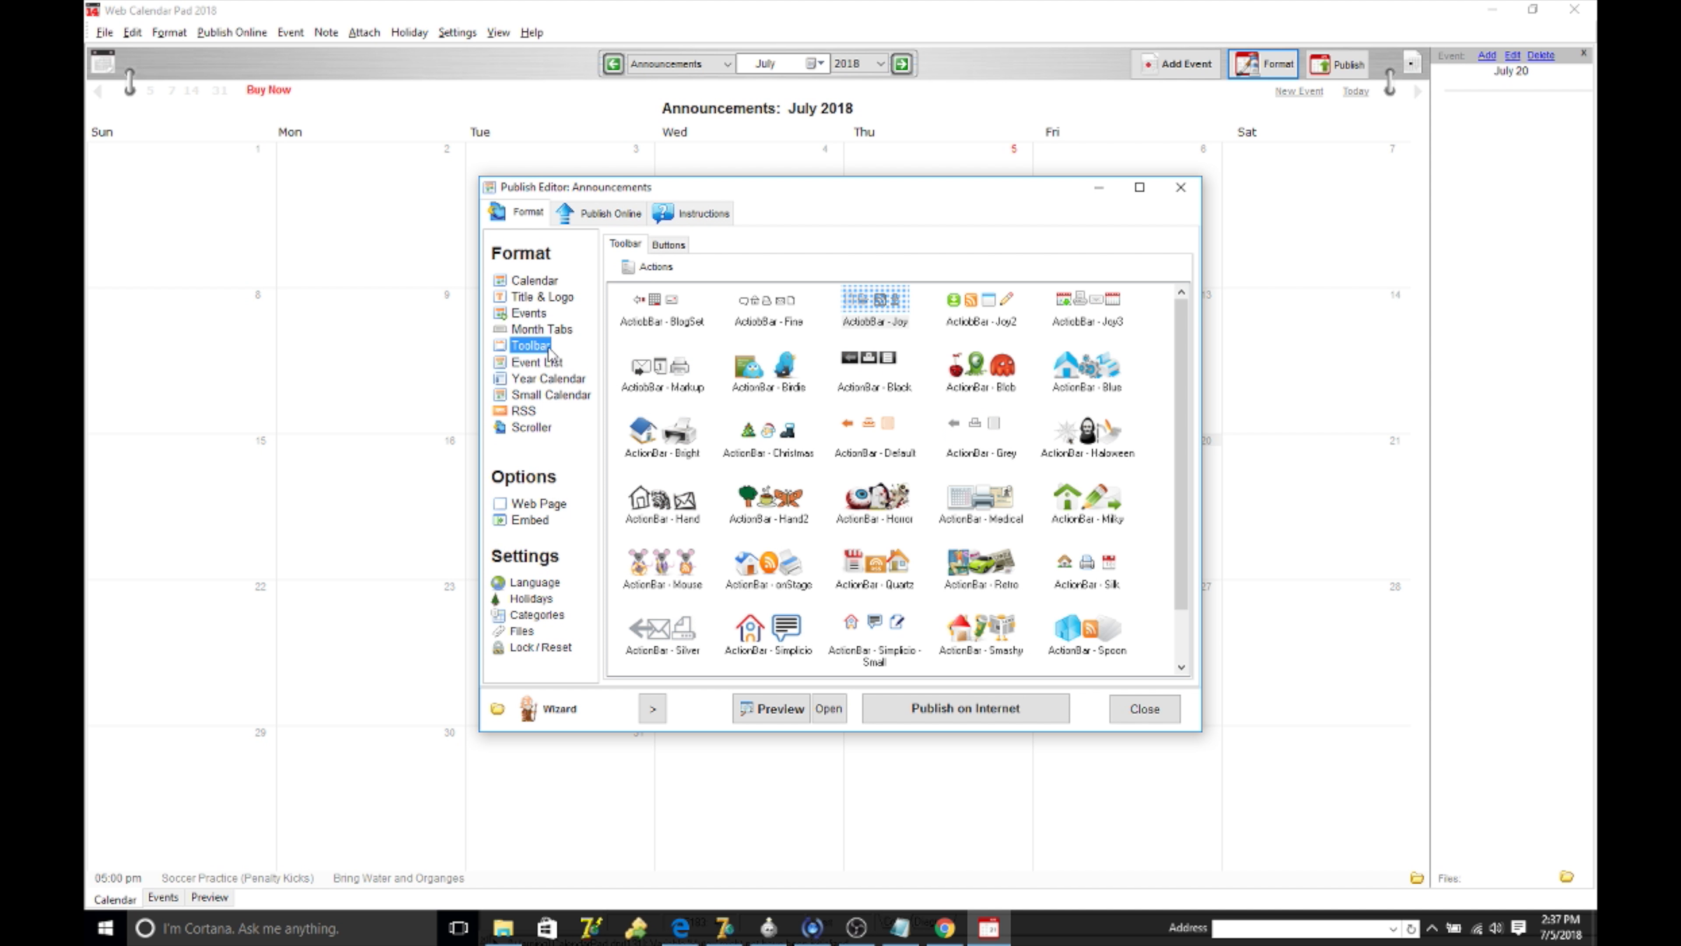
left_click(555, 363)
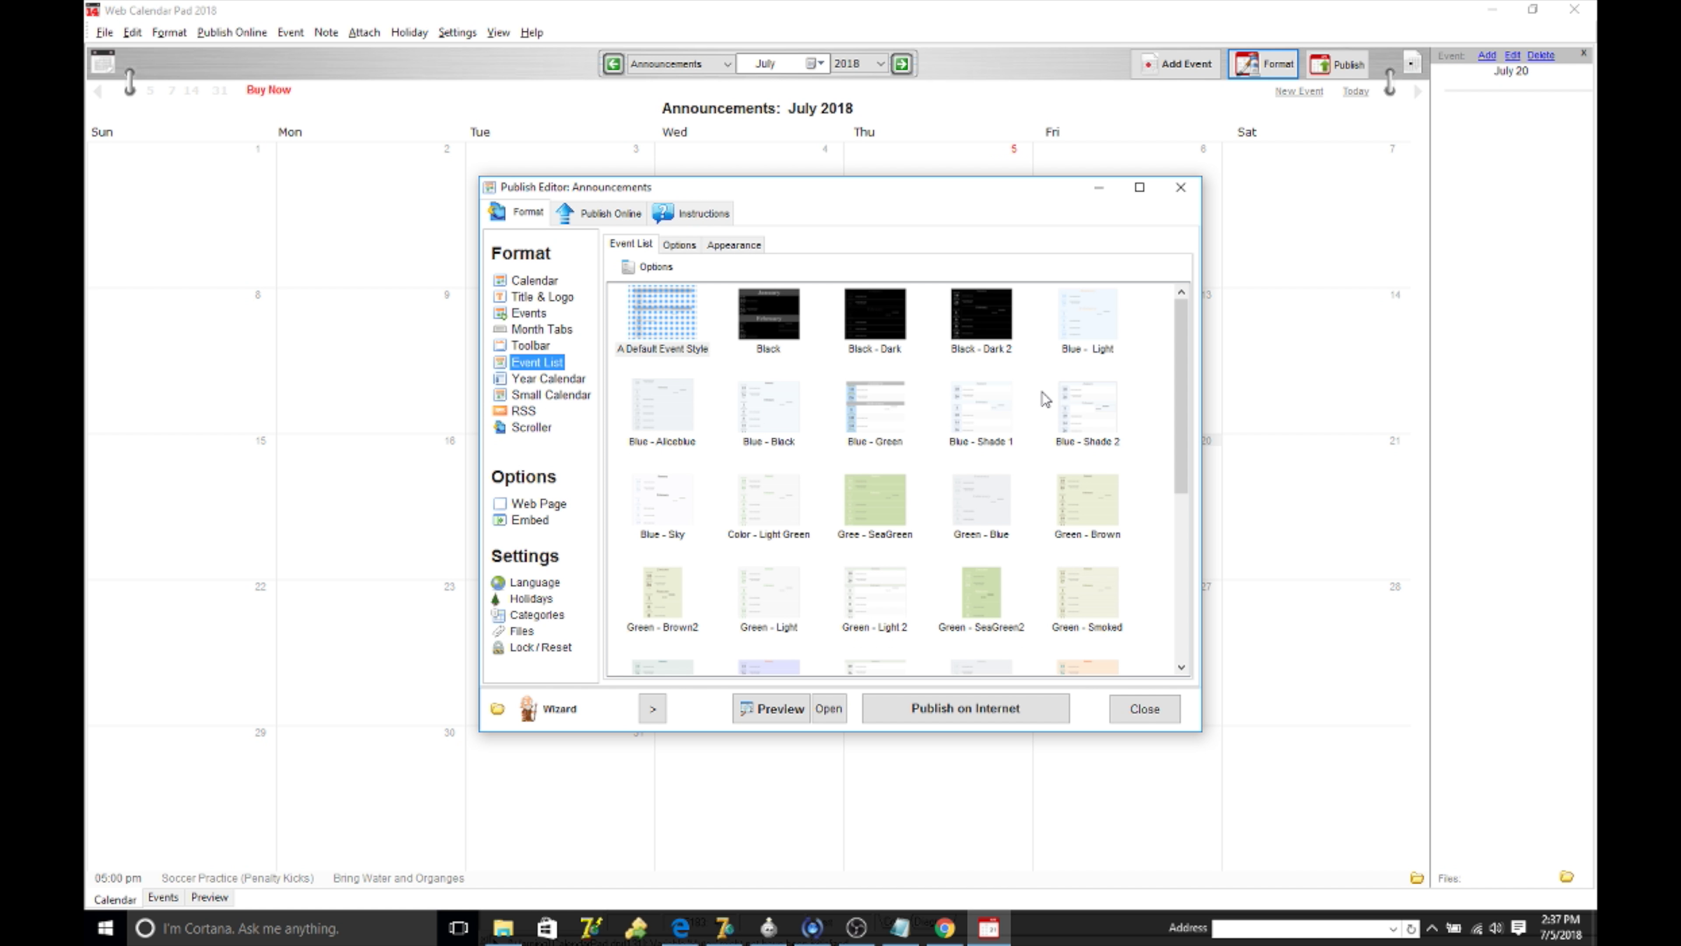
left_click(548, 378)
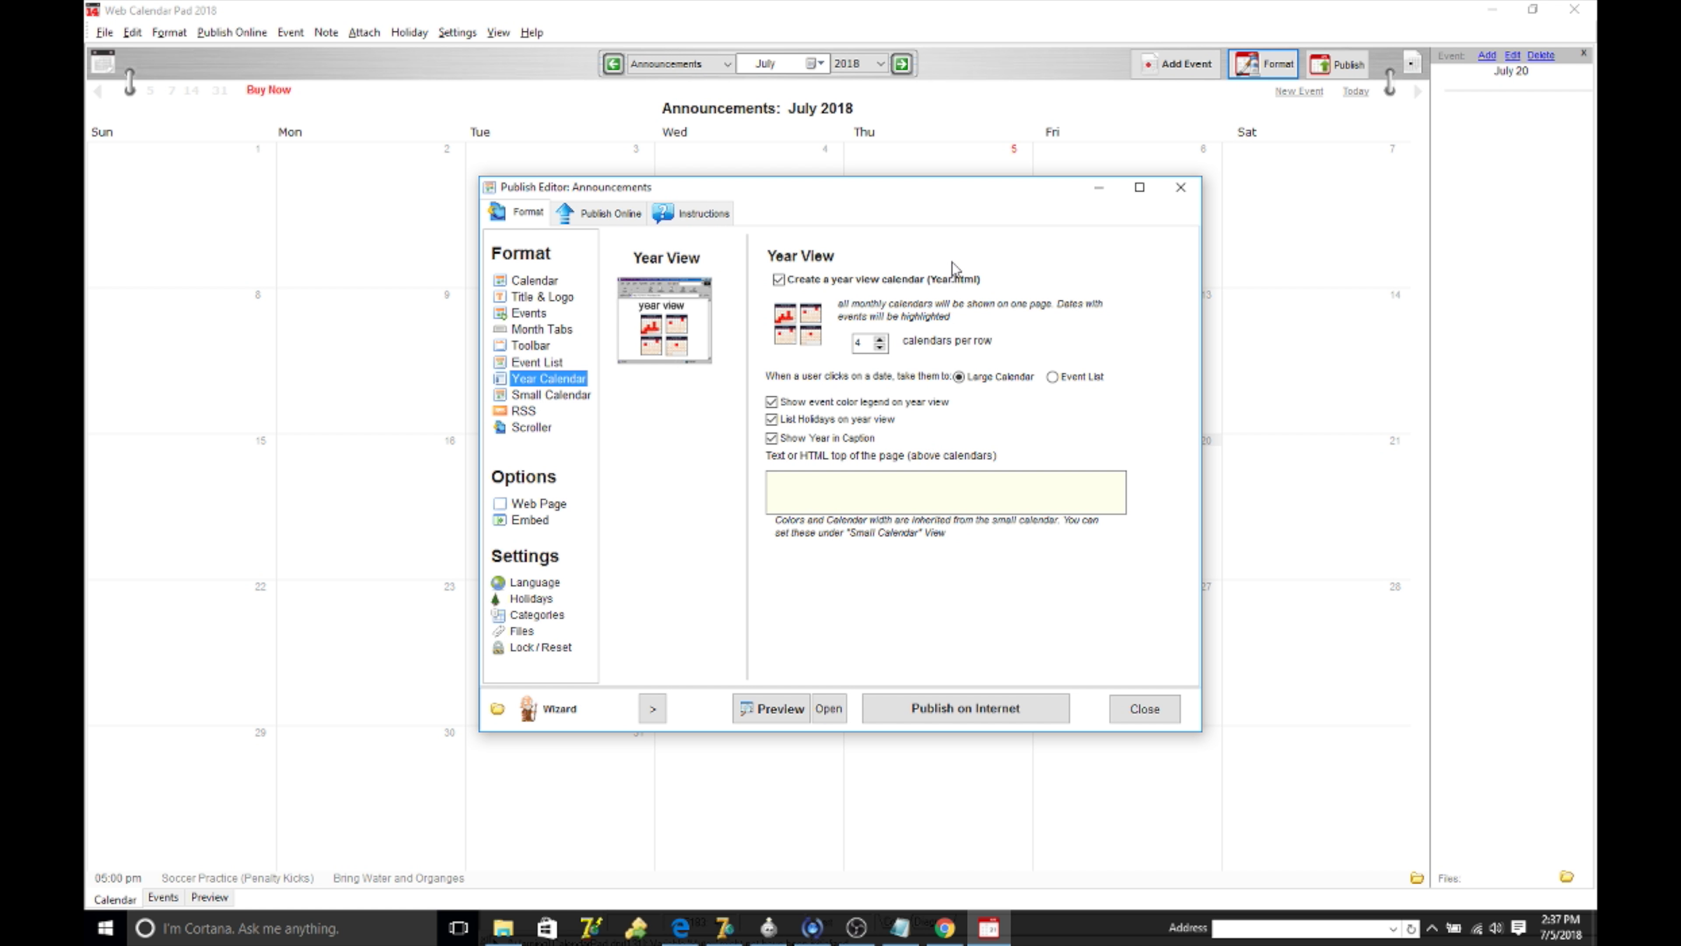
left_click(591, 395)
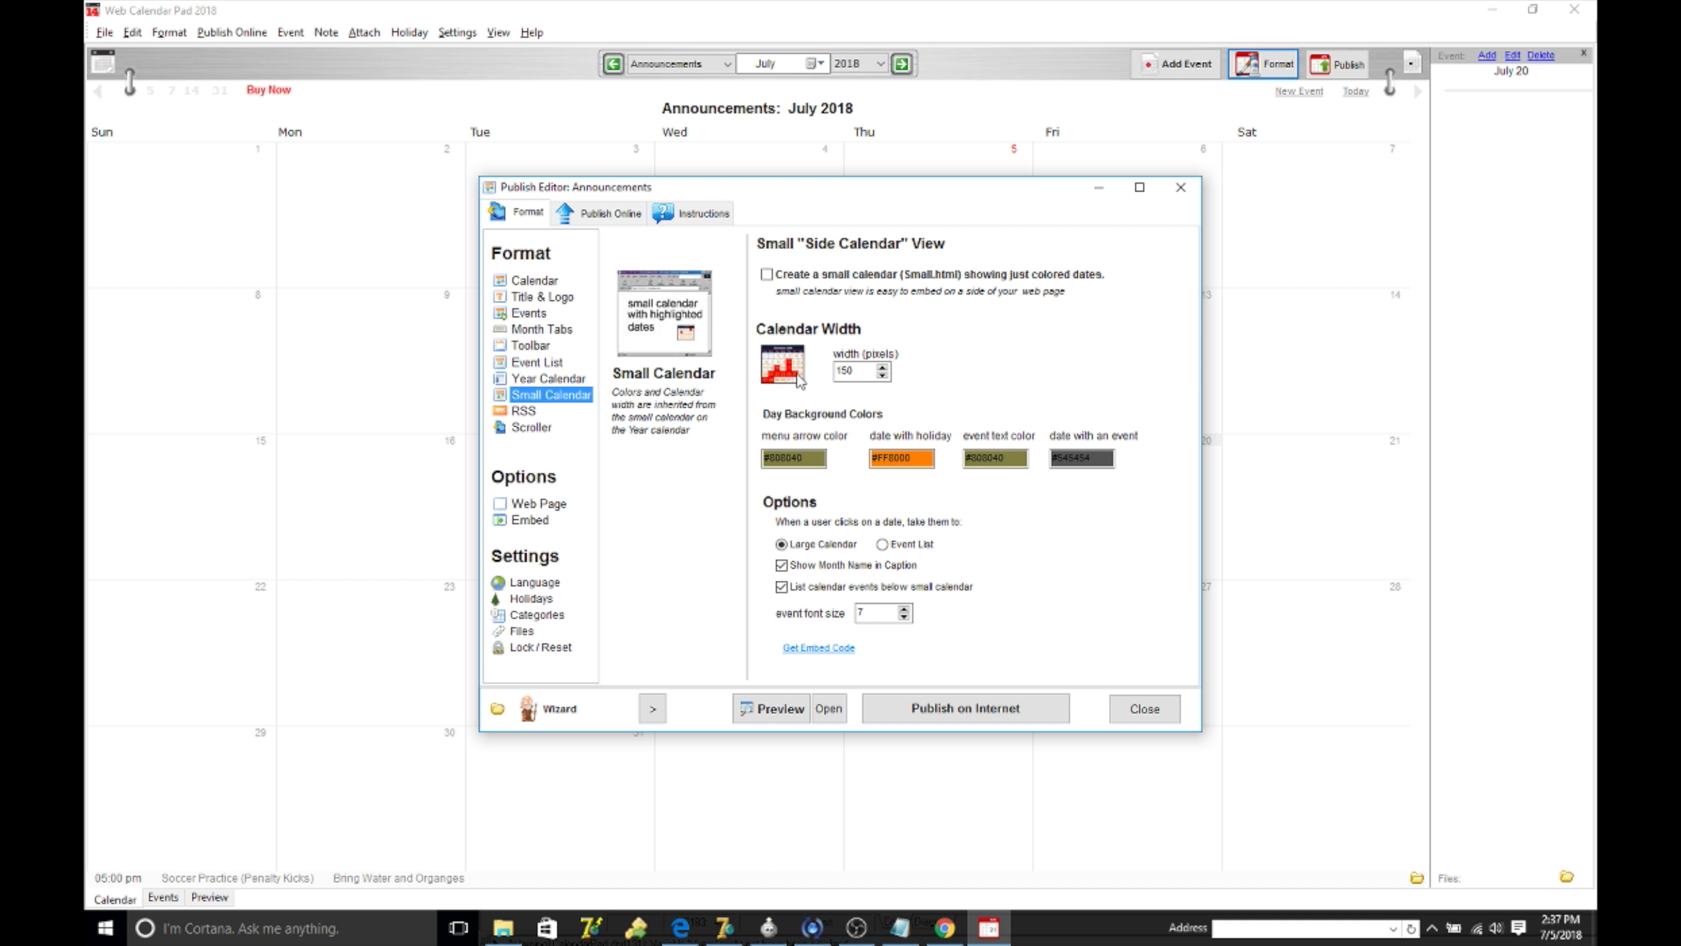
left_click(532, 427)
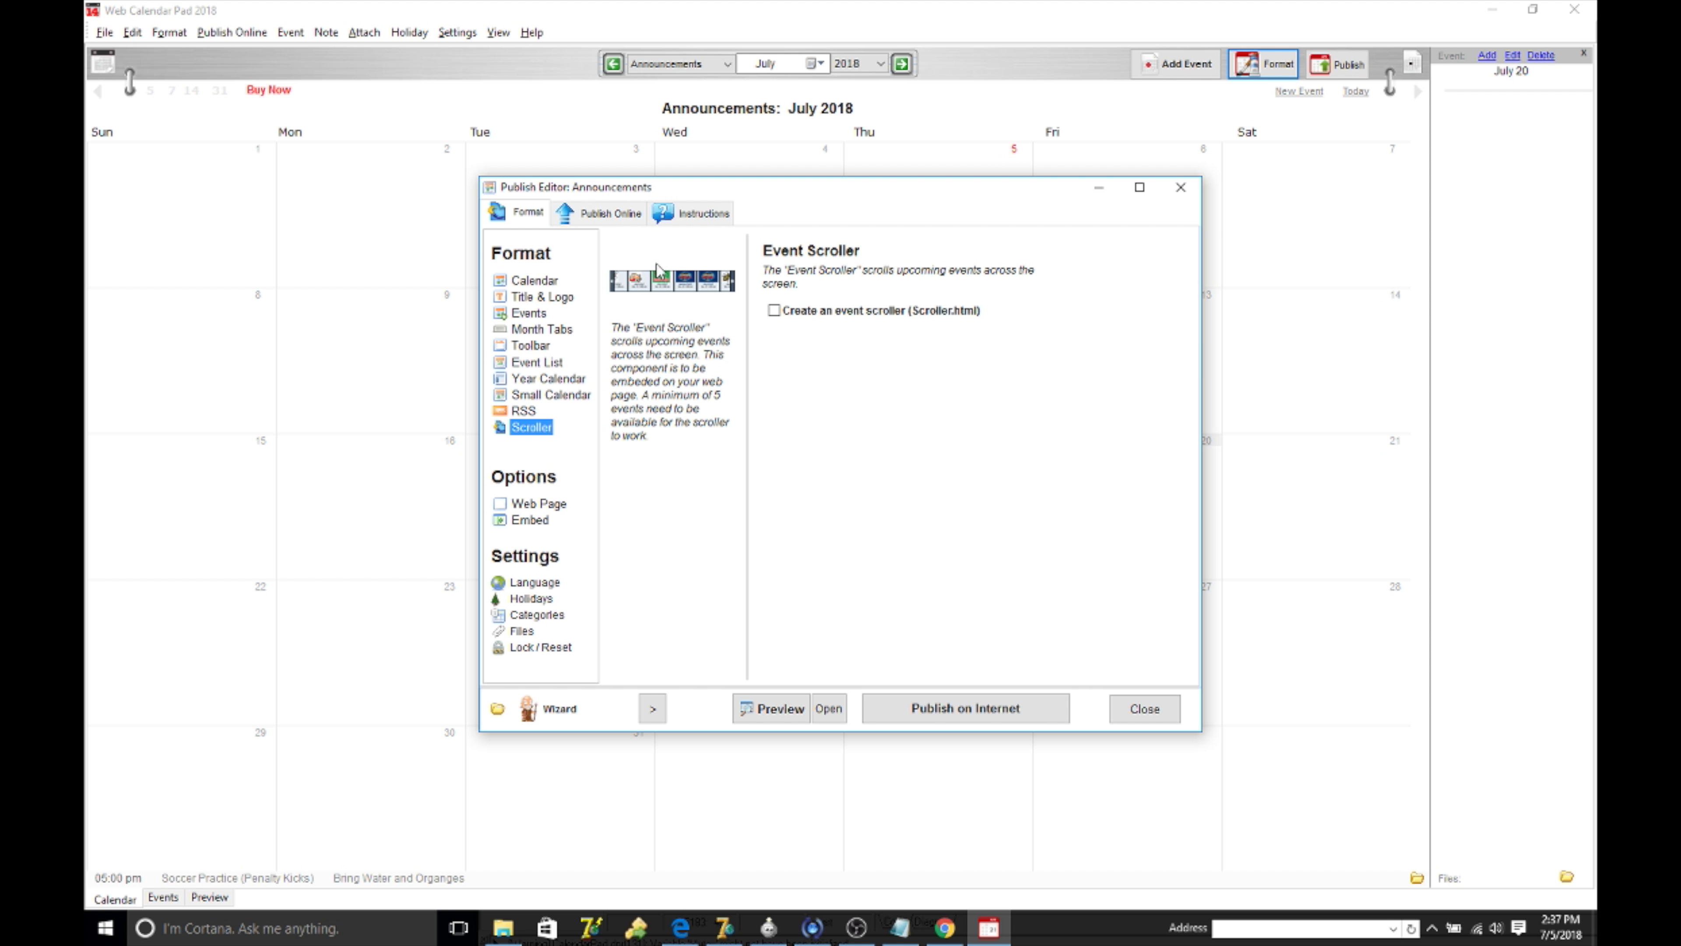
left_click(611, 214)
left_click(536, 214)
left_click(532, 284)
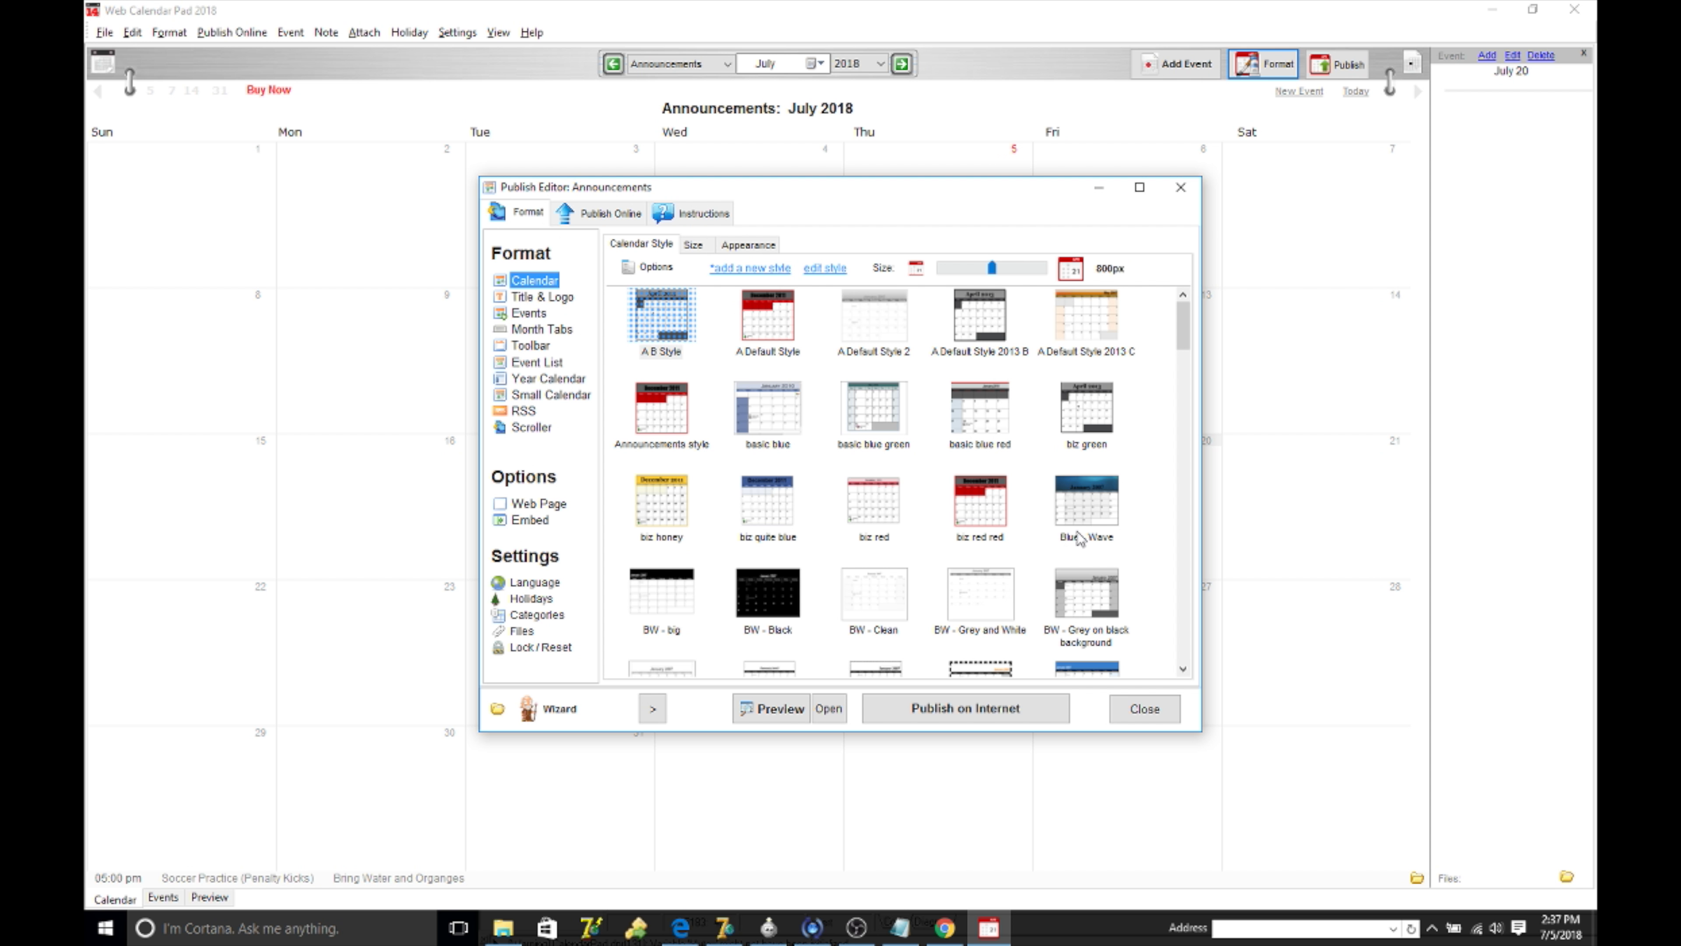
- Preview the calendar and view the July 2018 event details for the practices and games
left_click(787, 707)
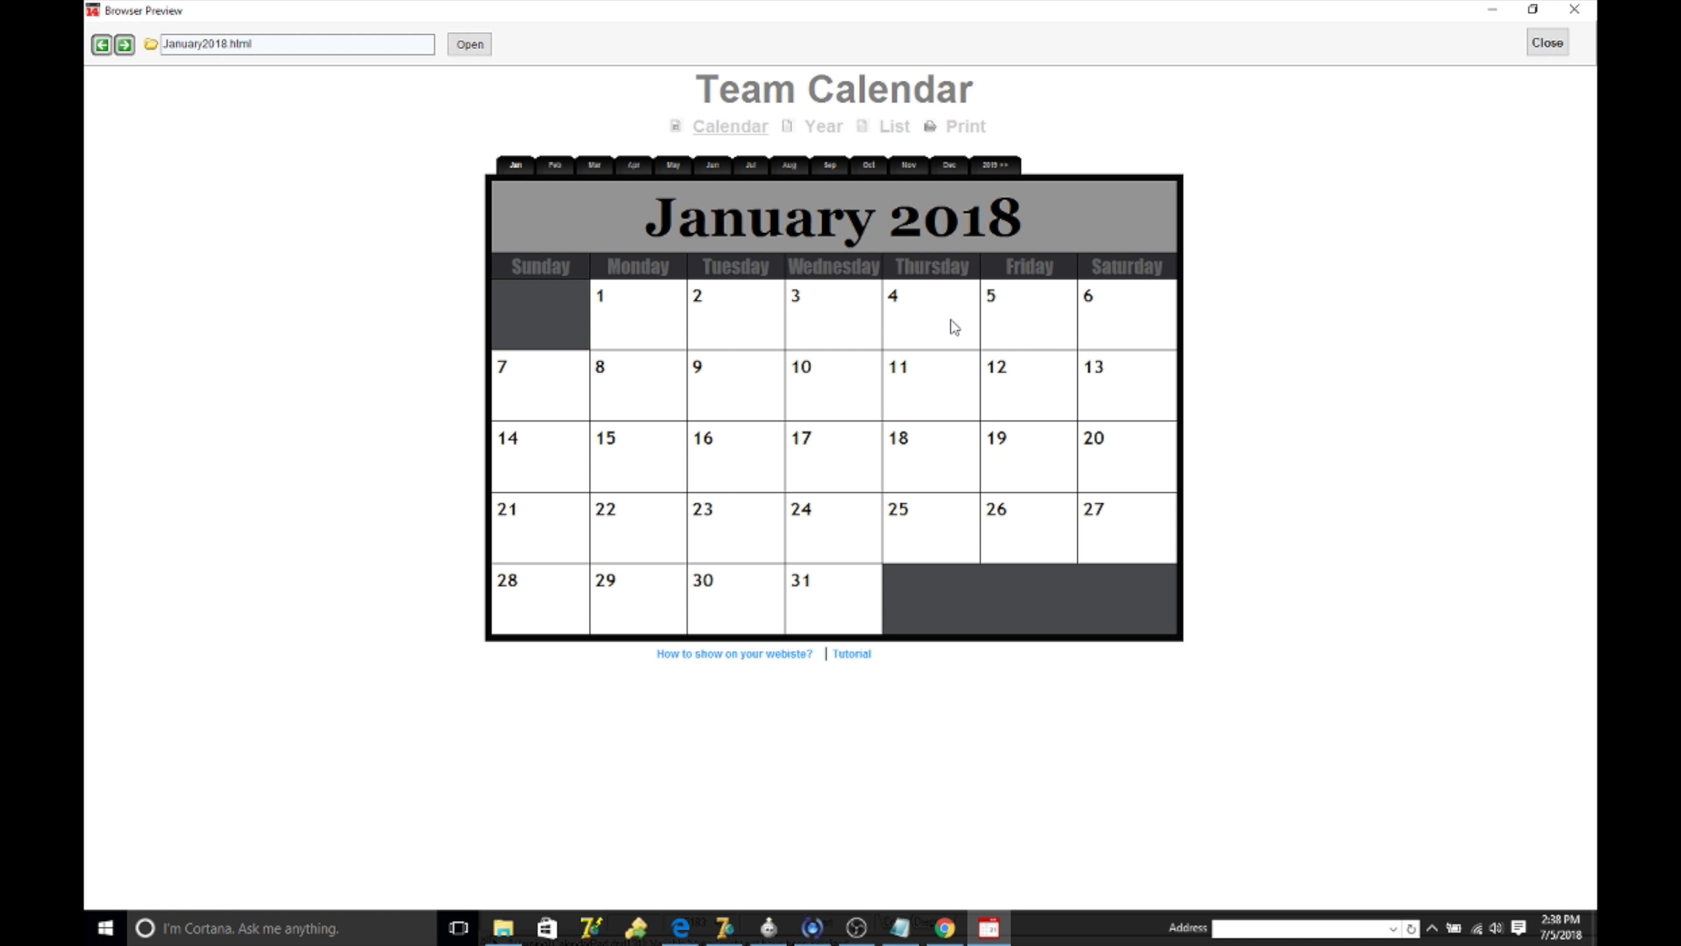
left_click(749, 169)
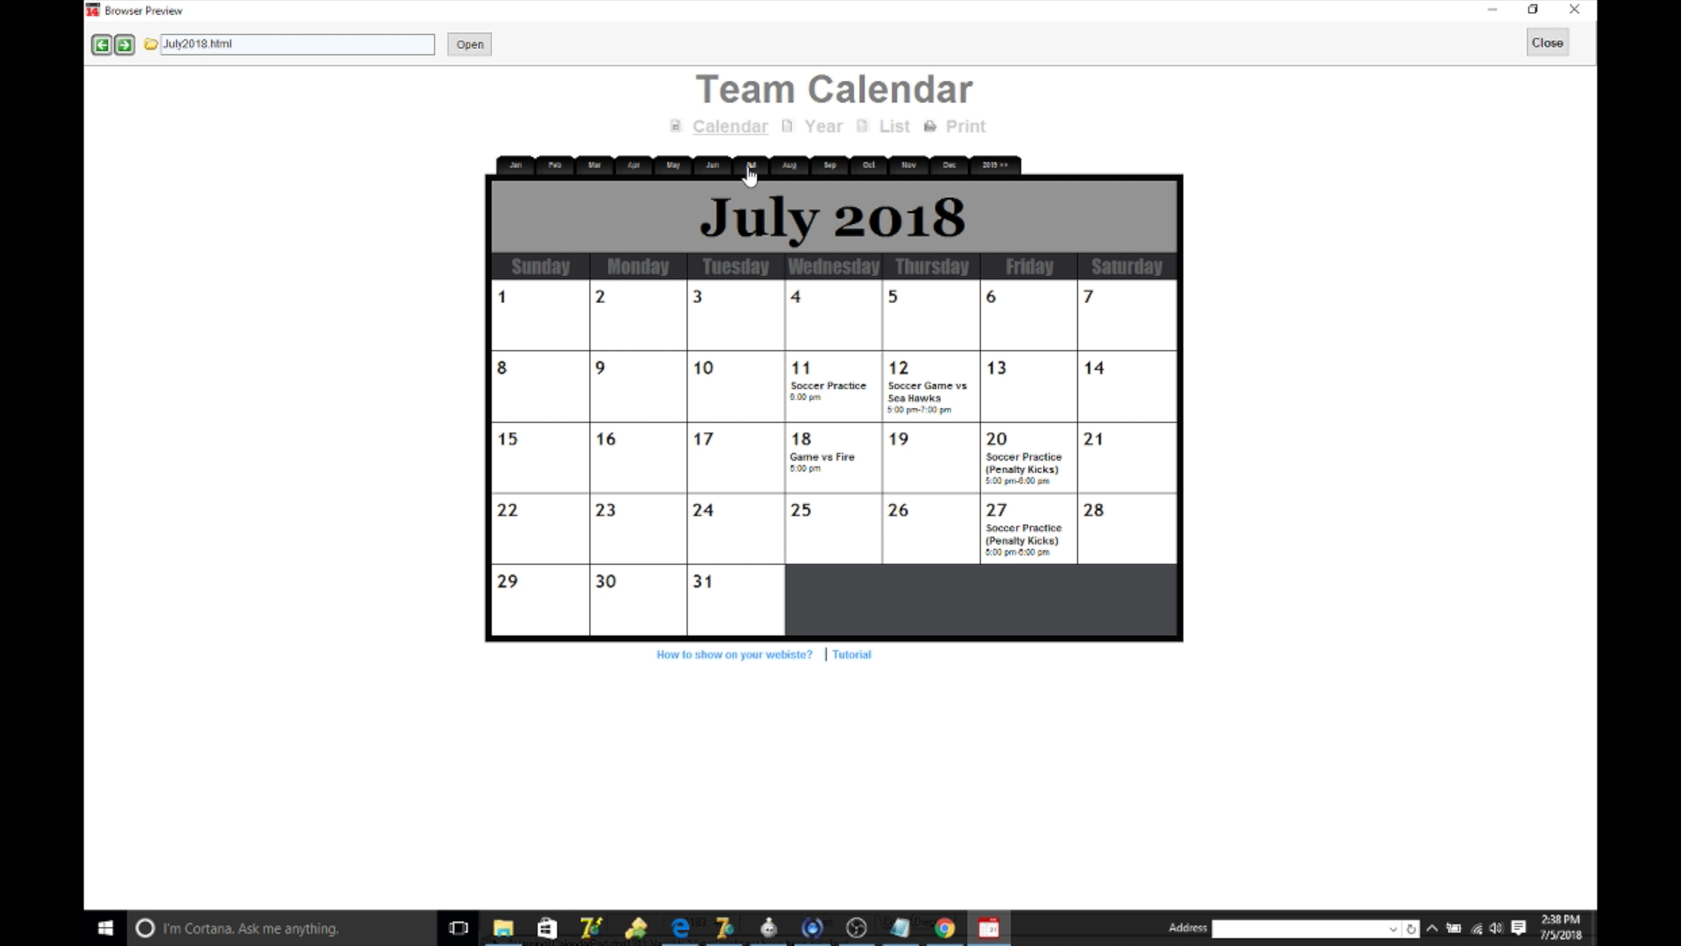
mouse_move(837, 397)
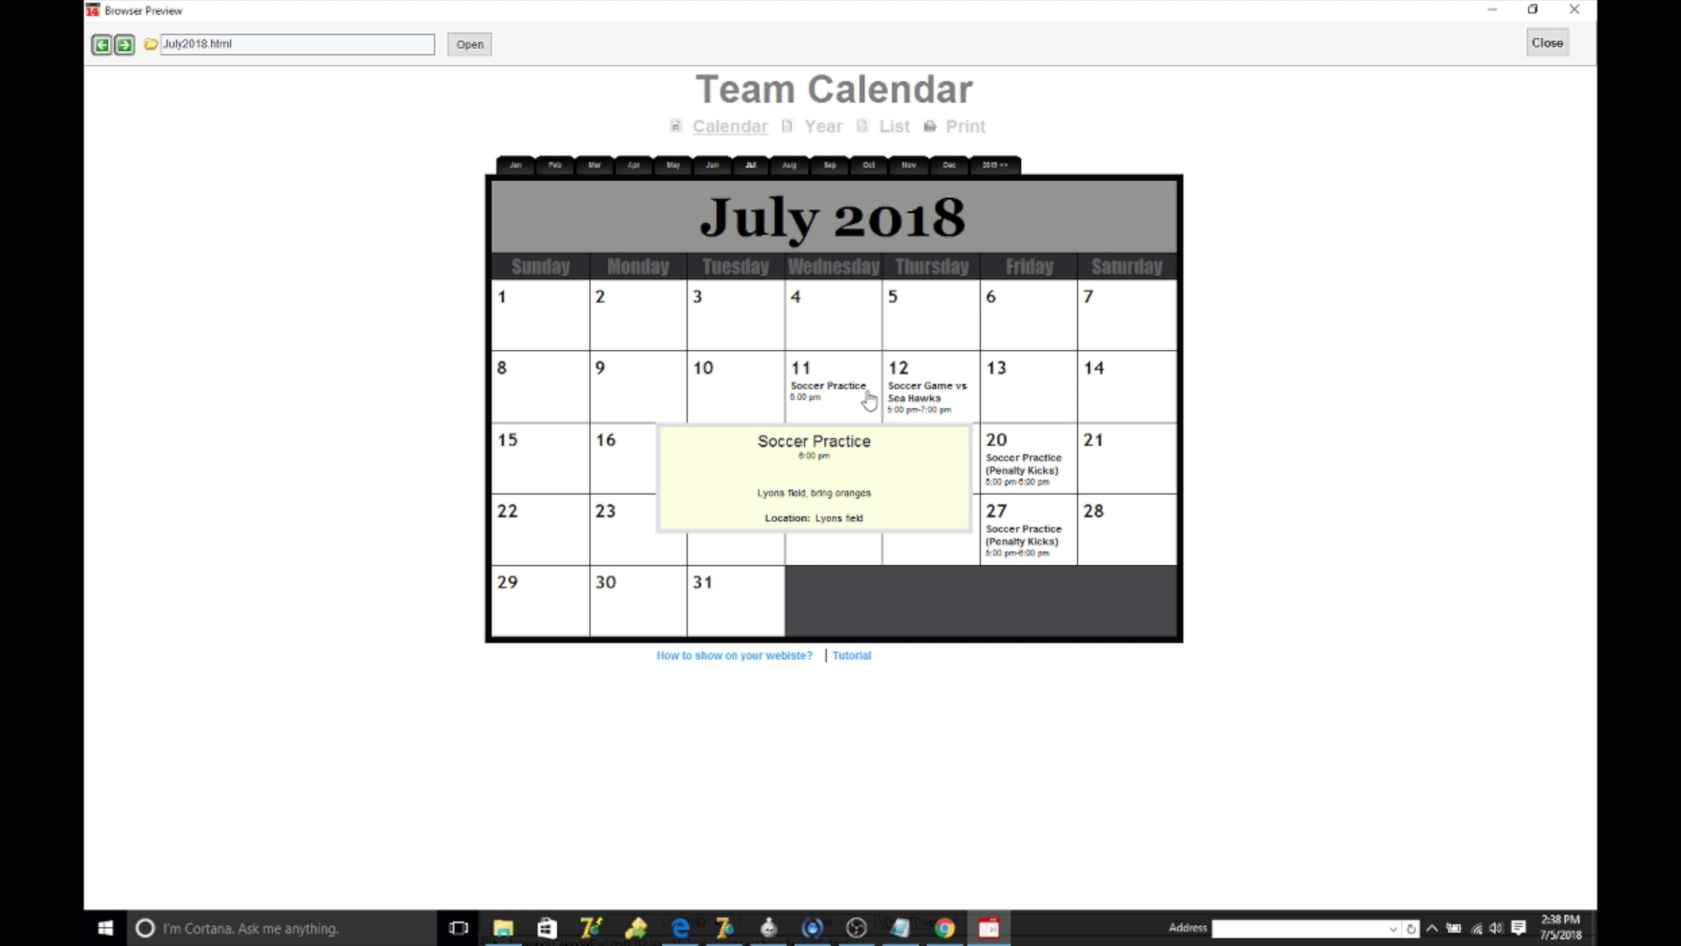
mouse_move(920, 409)
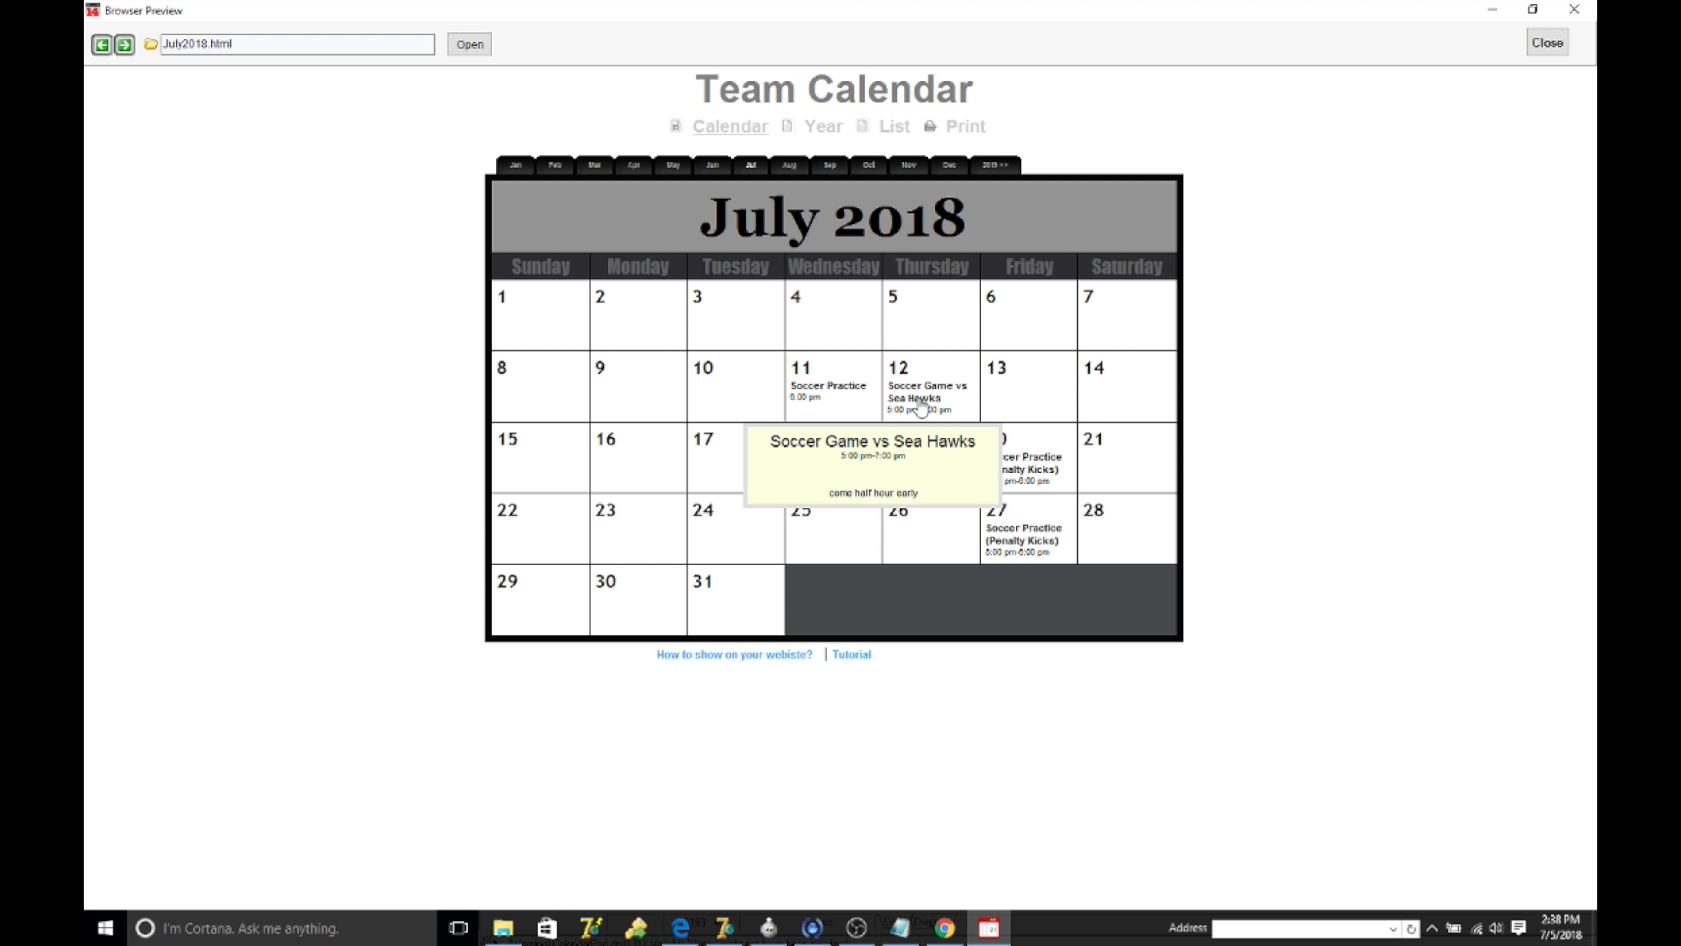
mouse_move(830, 465)
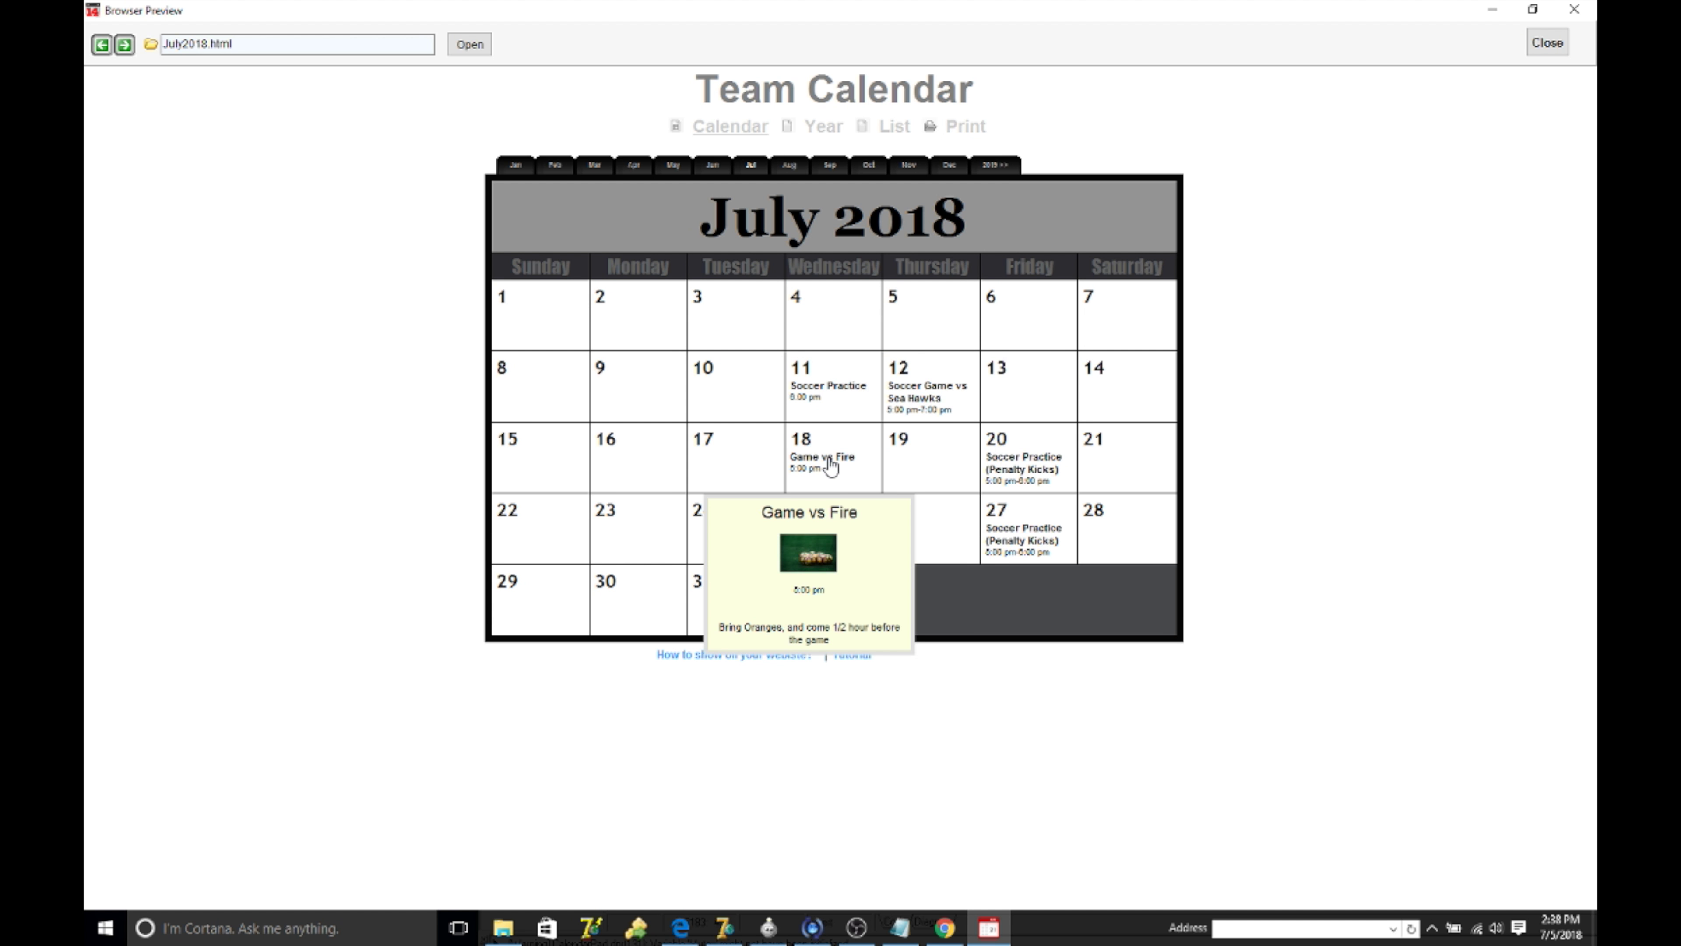
mouse_move(1026, 457)
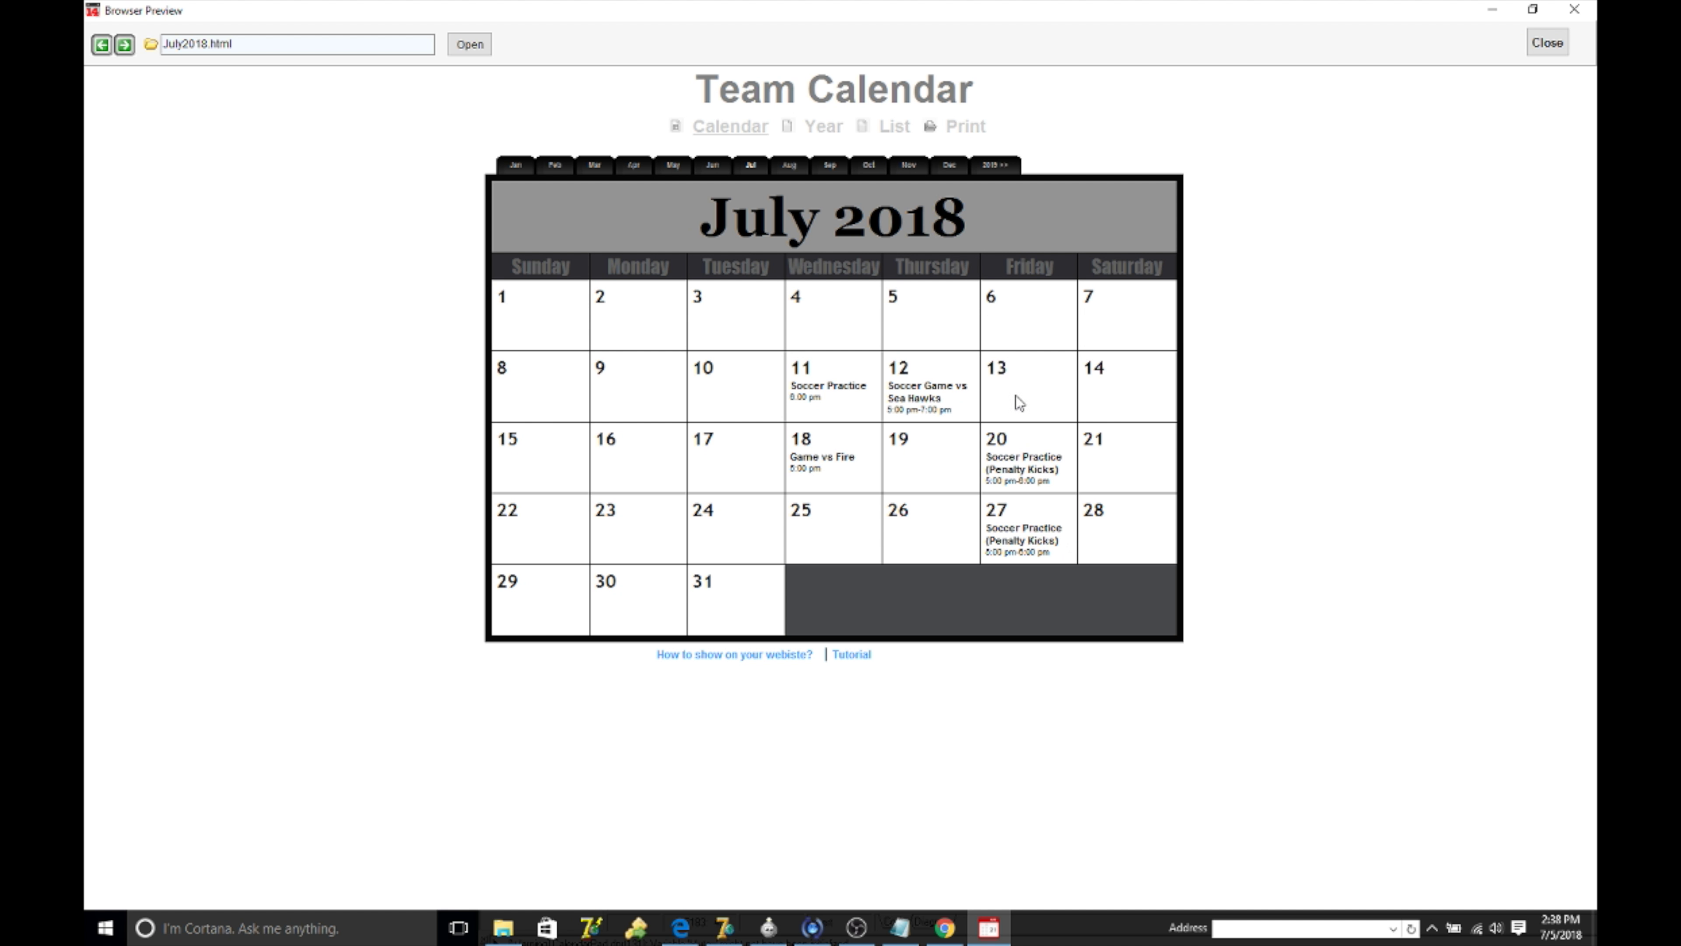
- Check the August to November 2018 pages for the repeating practice, return to July to view the title, and close the preview
left_click(789, 169)
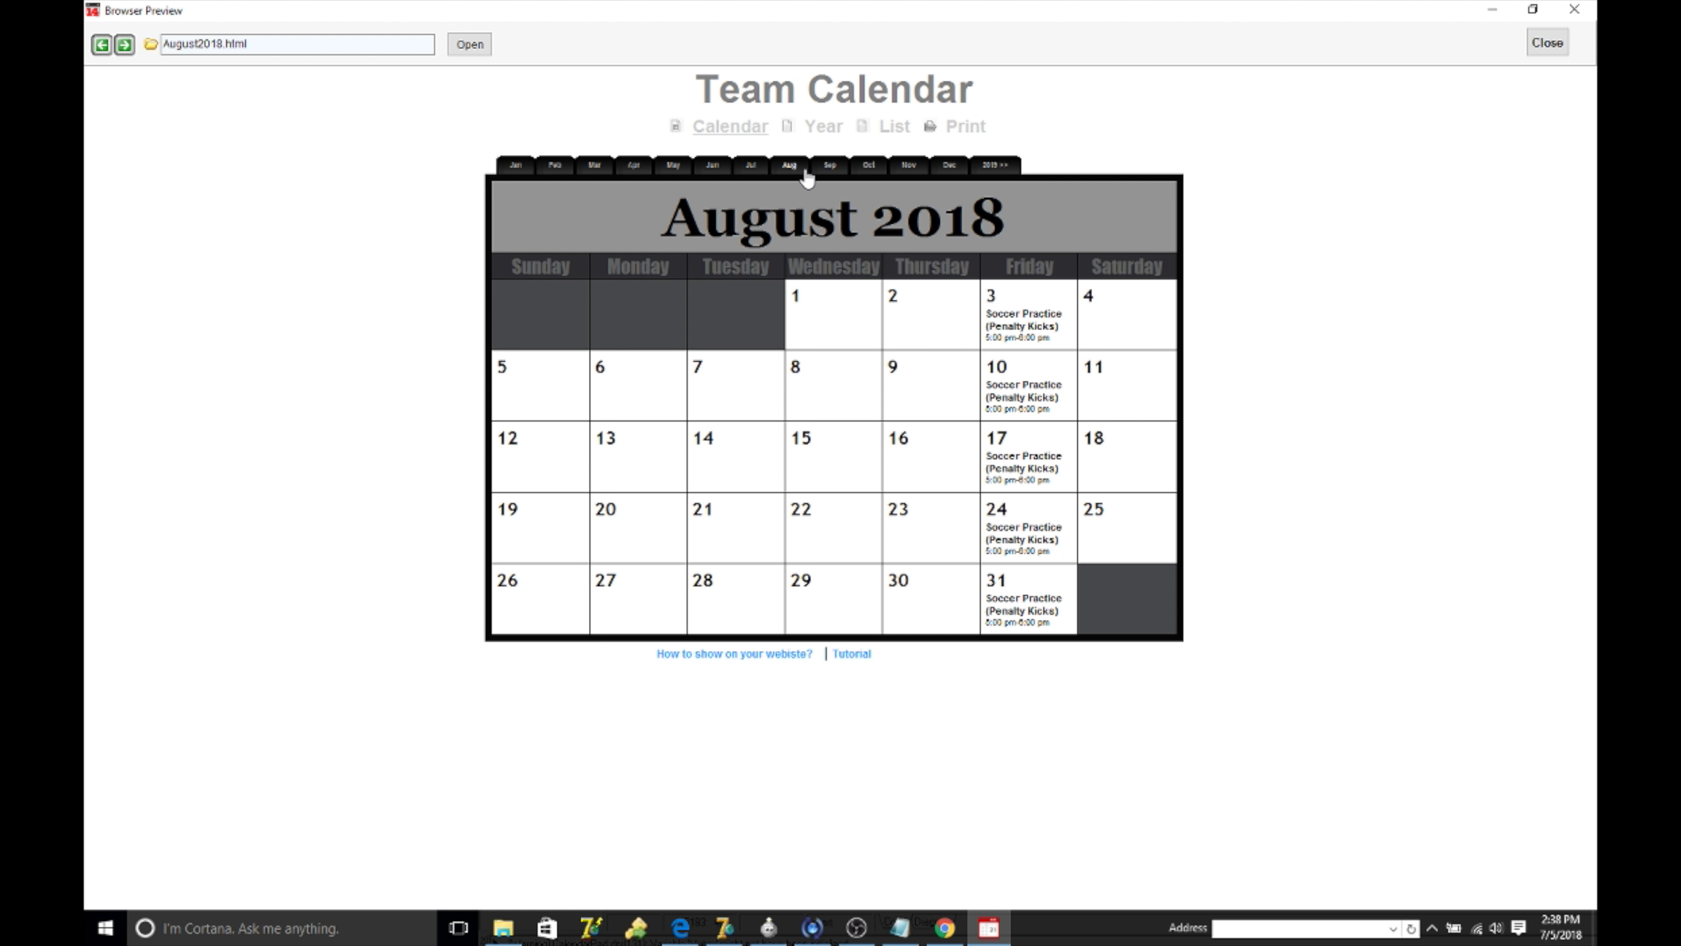
left_click(828, 169)
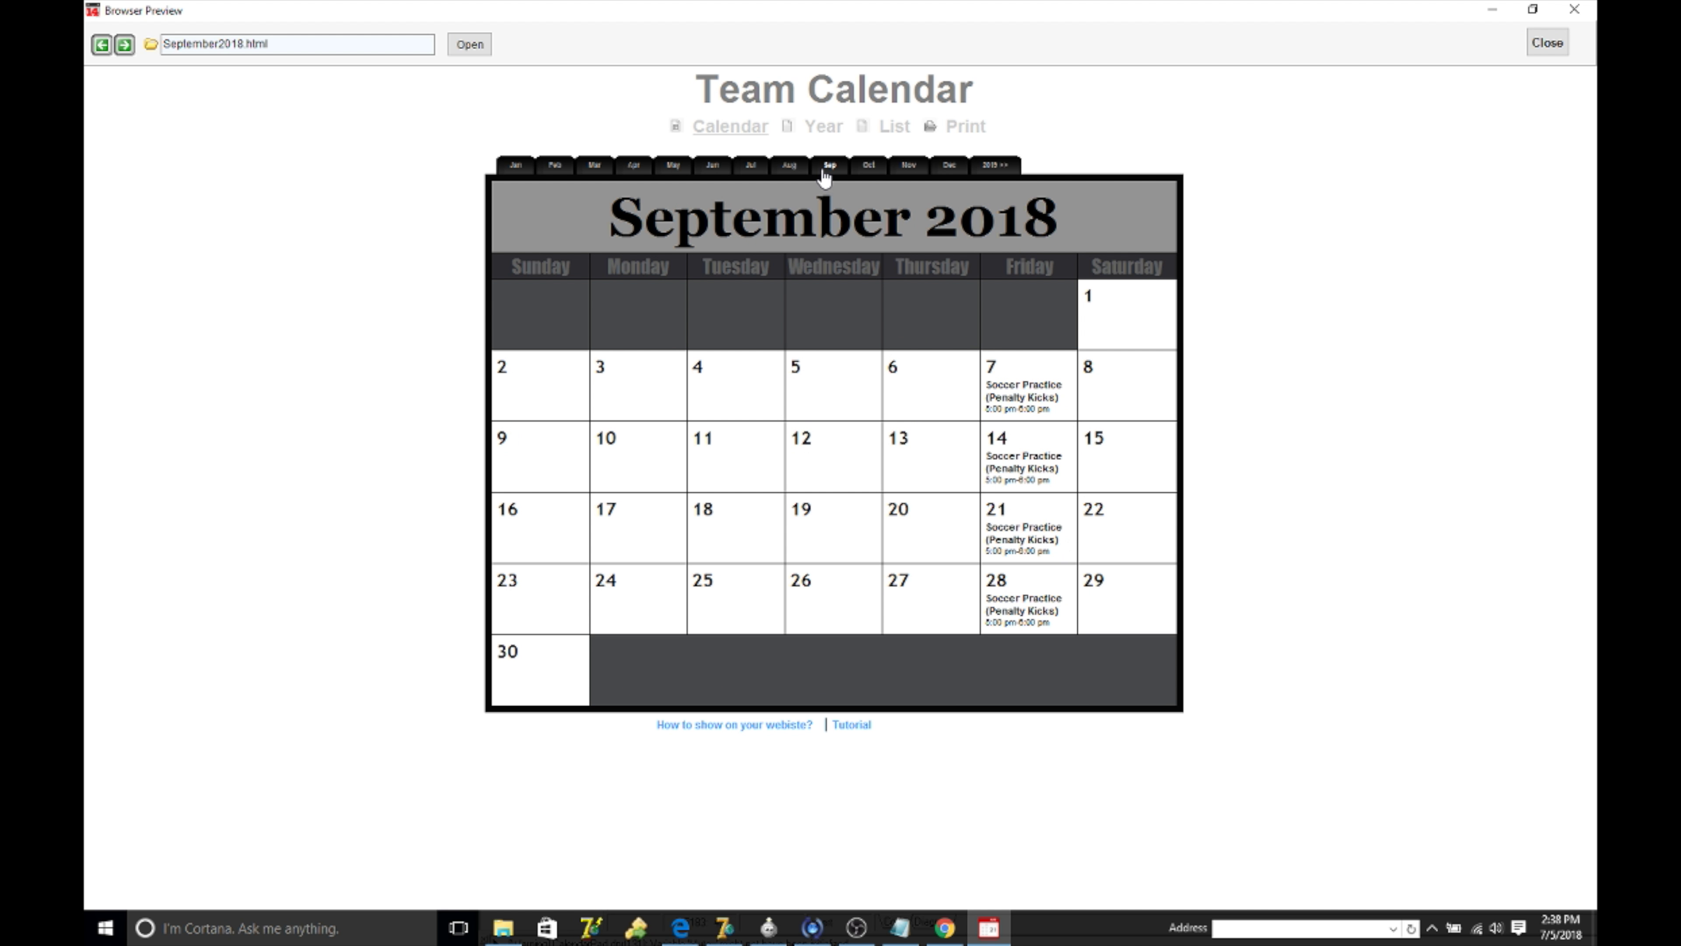
left_click(877, 169)
left_click(900, 169)
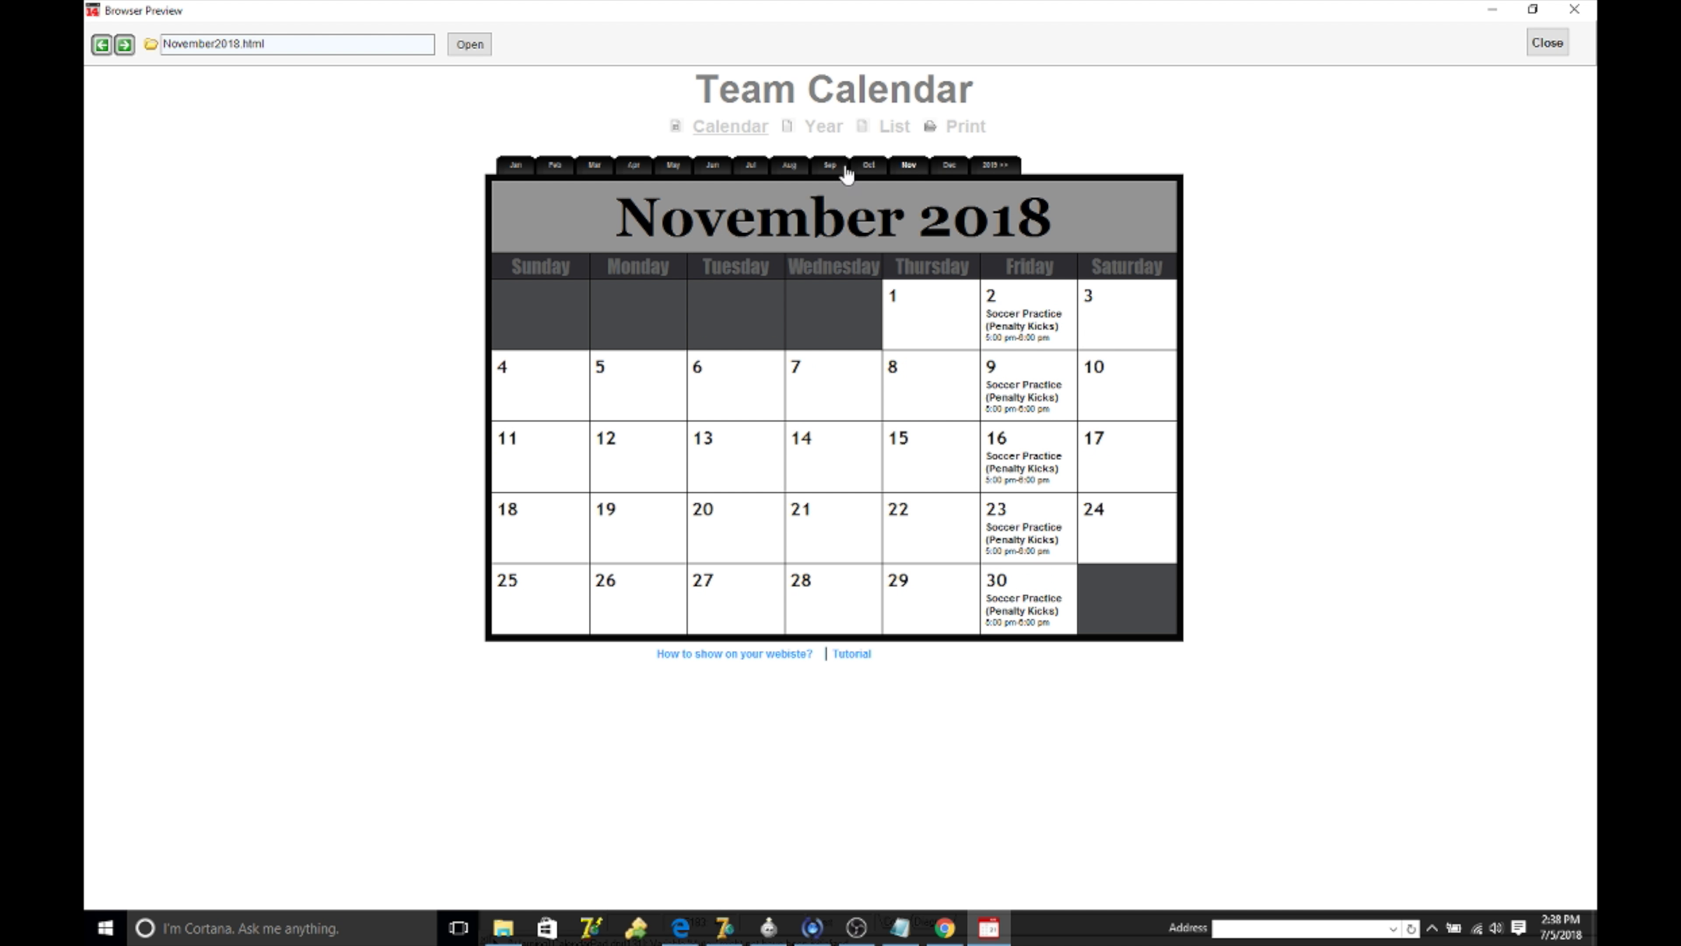
left_click(788, 169)
left_click(754, 169)
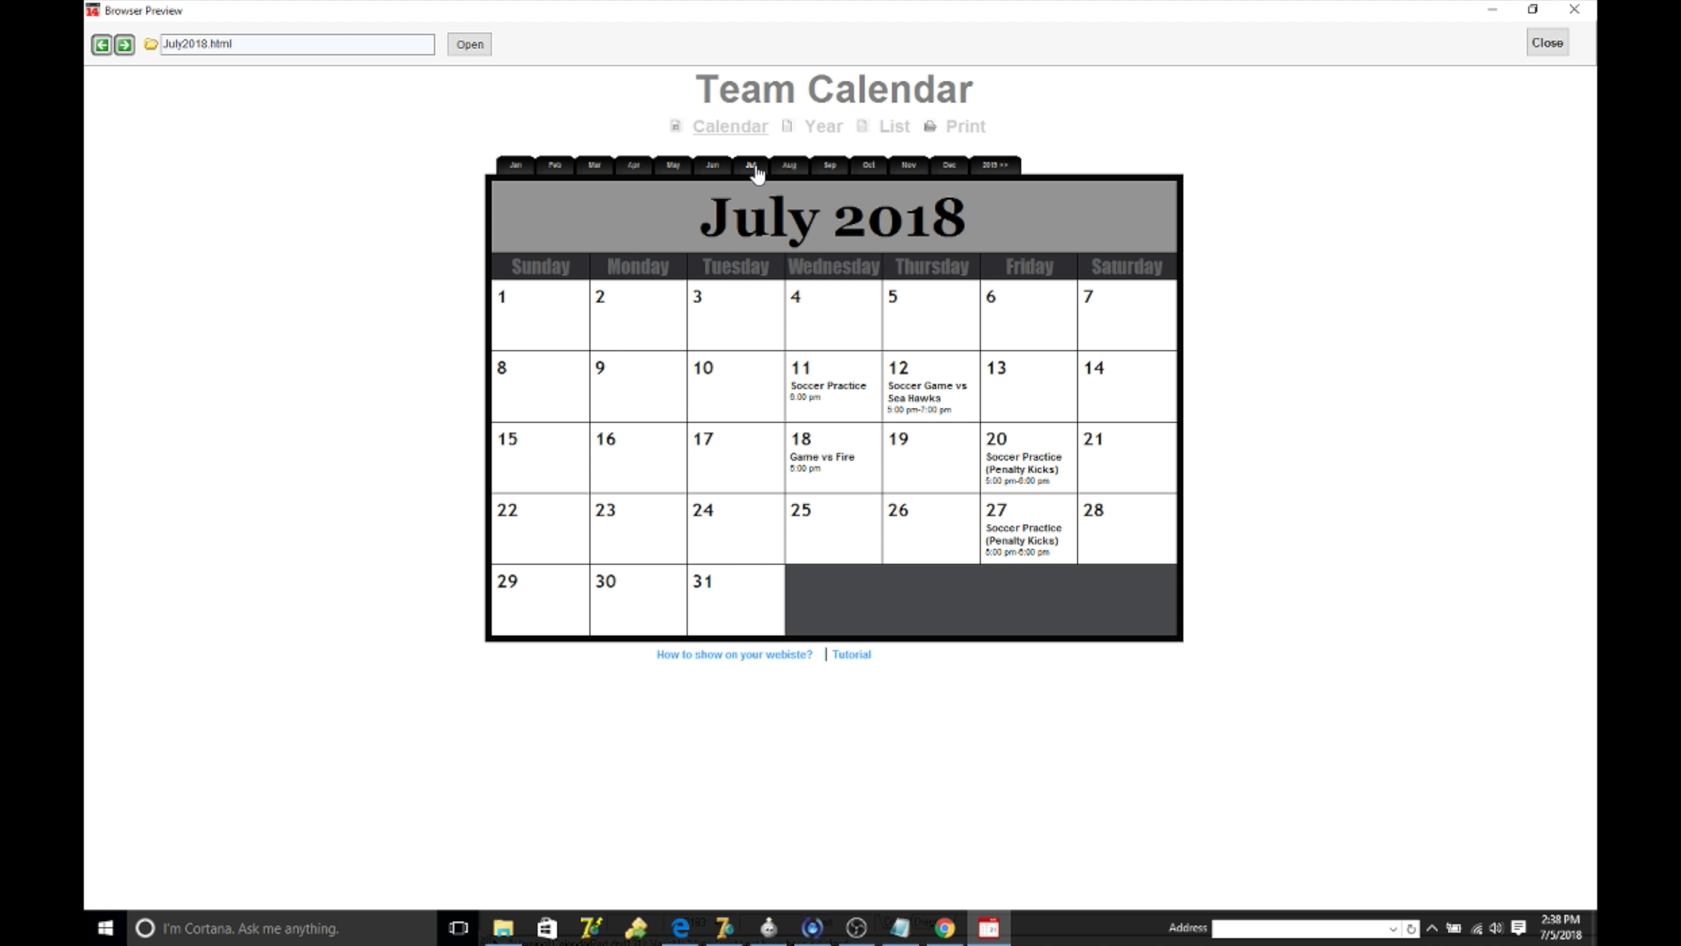
left_click_drag(978, 101, 724, 91)
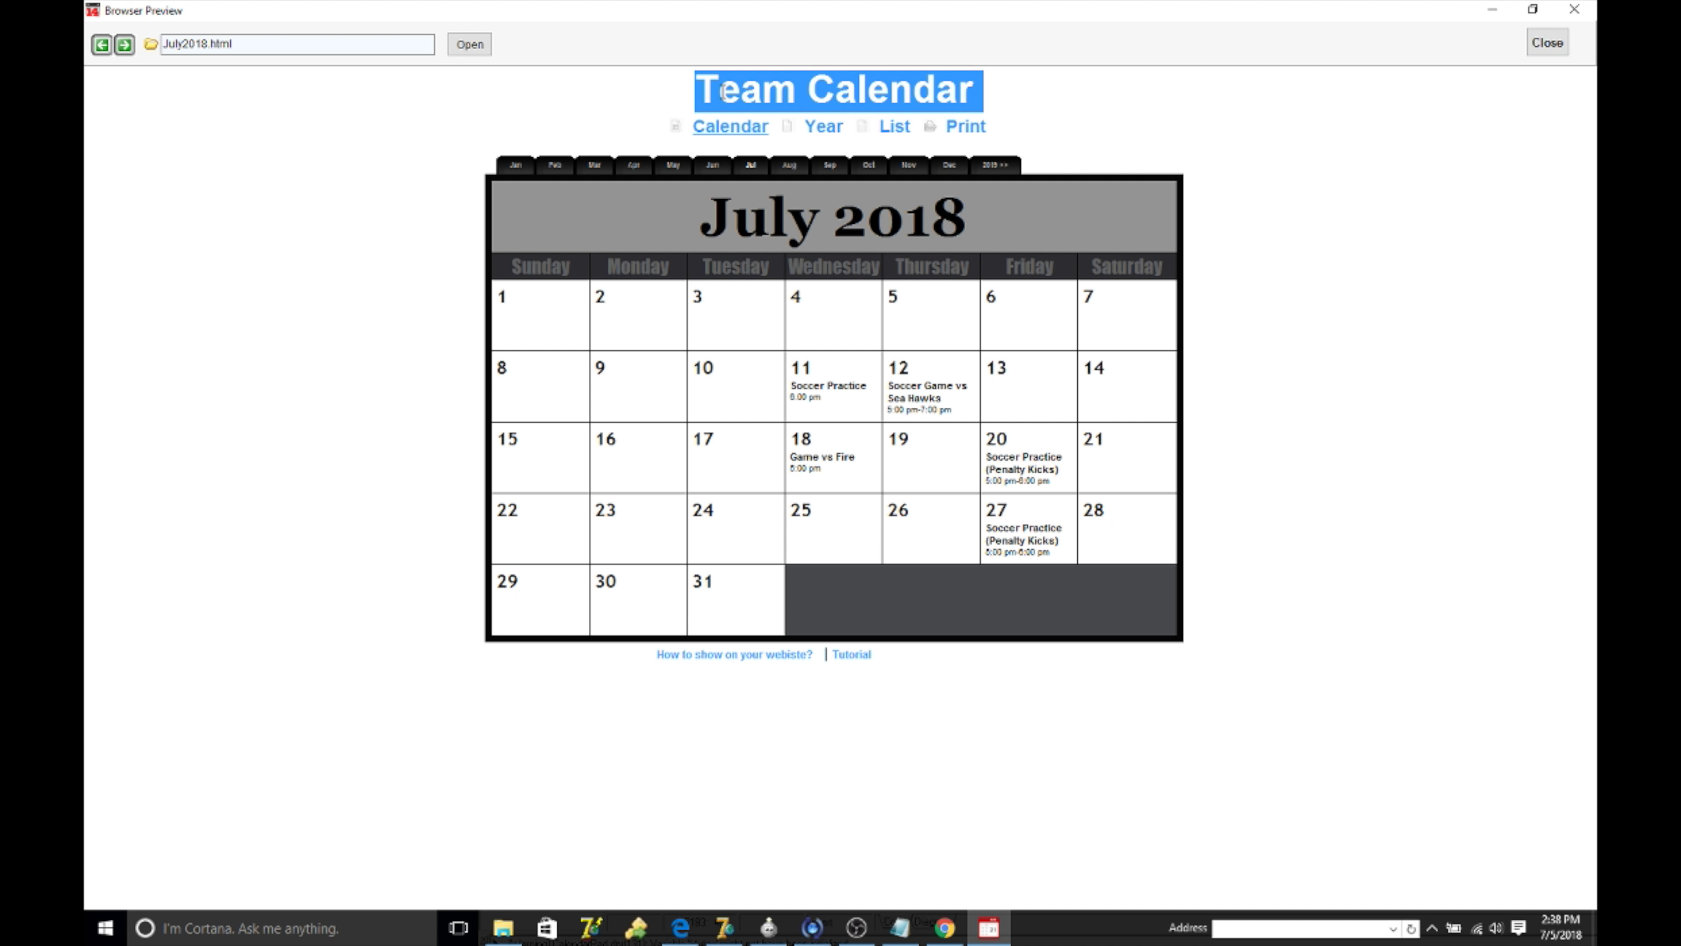
left_click(1085, 137)
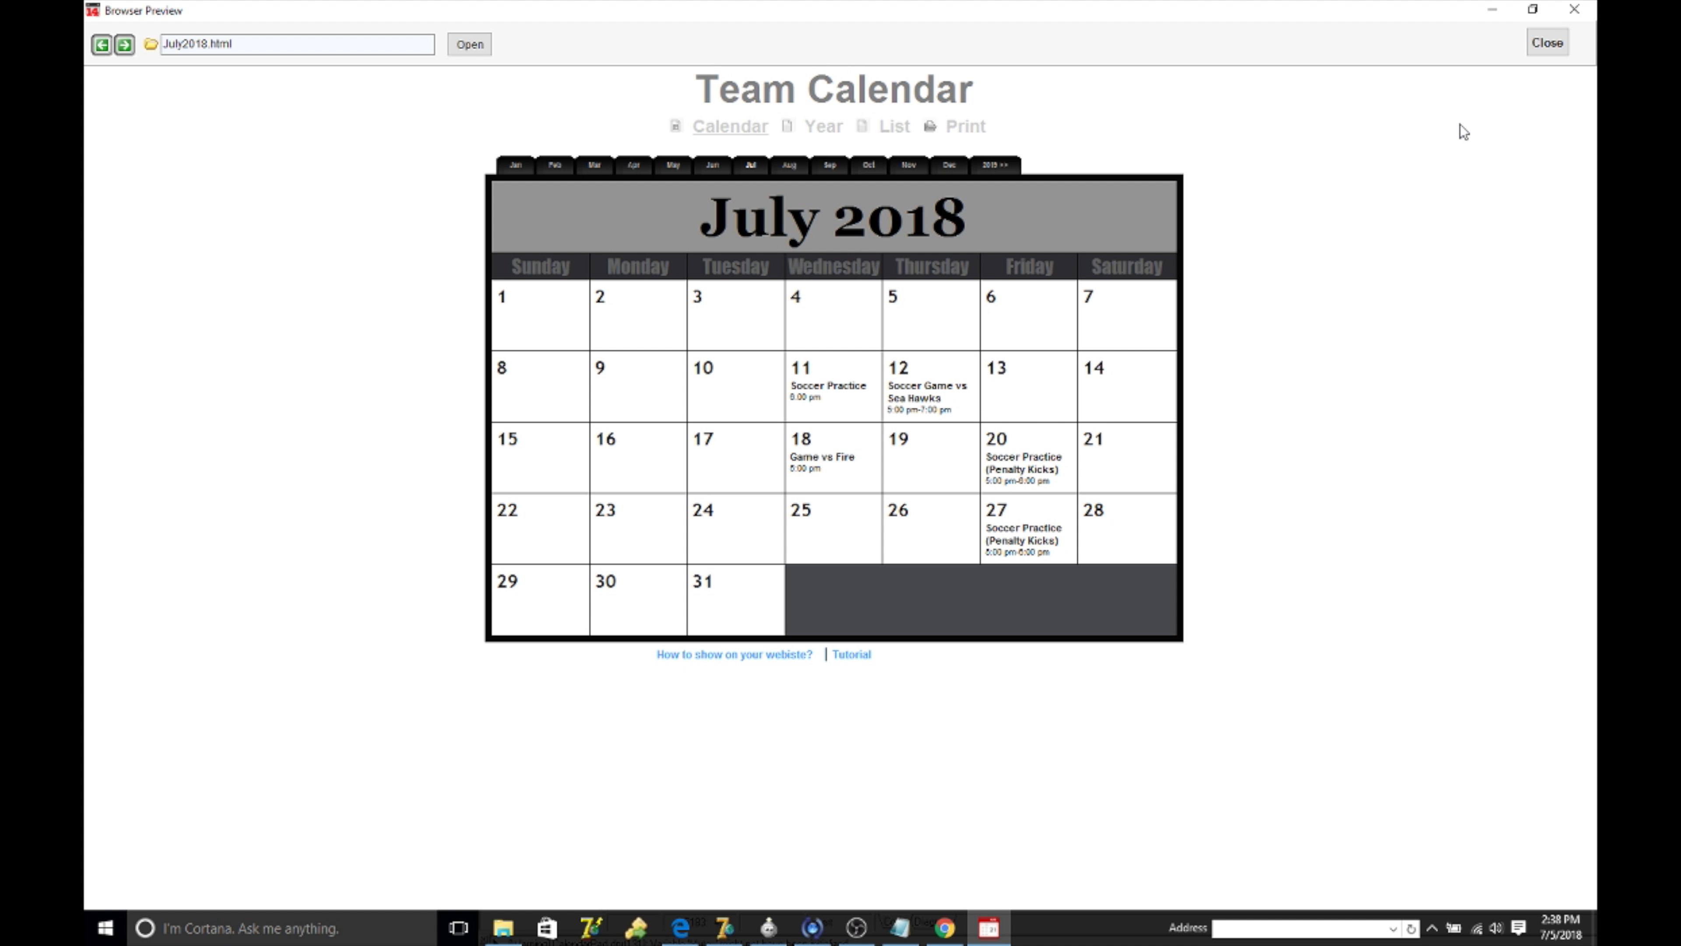
left_click(1547, 43)
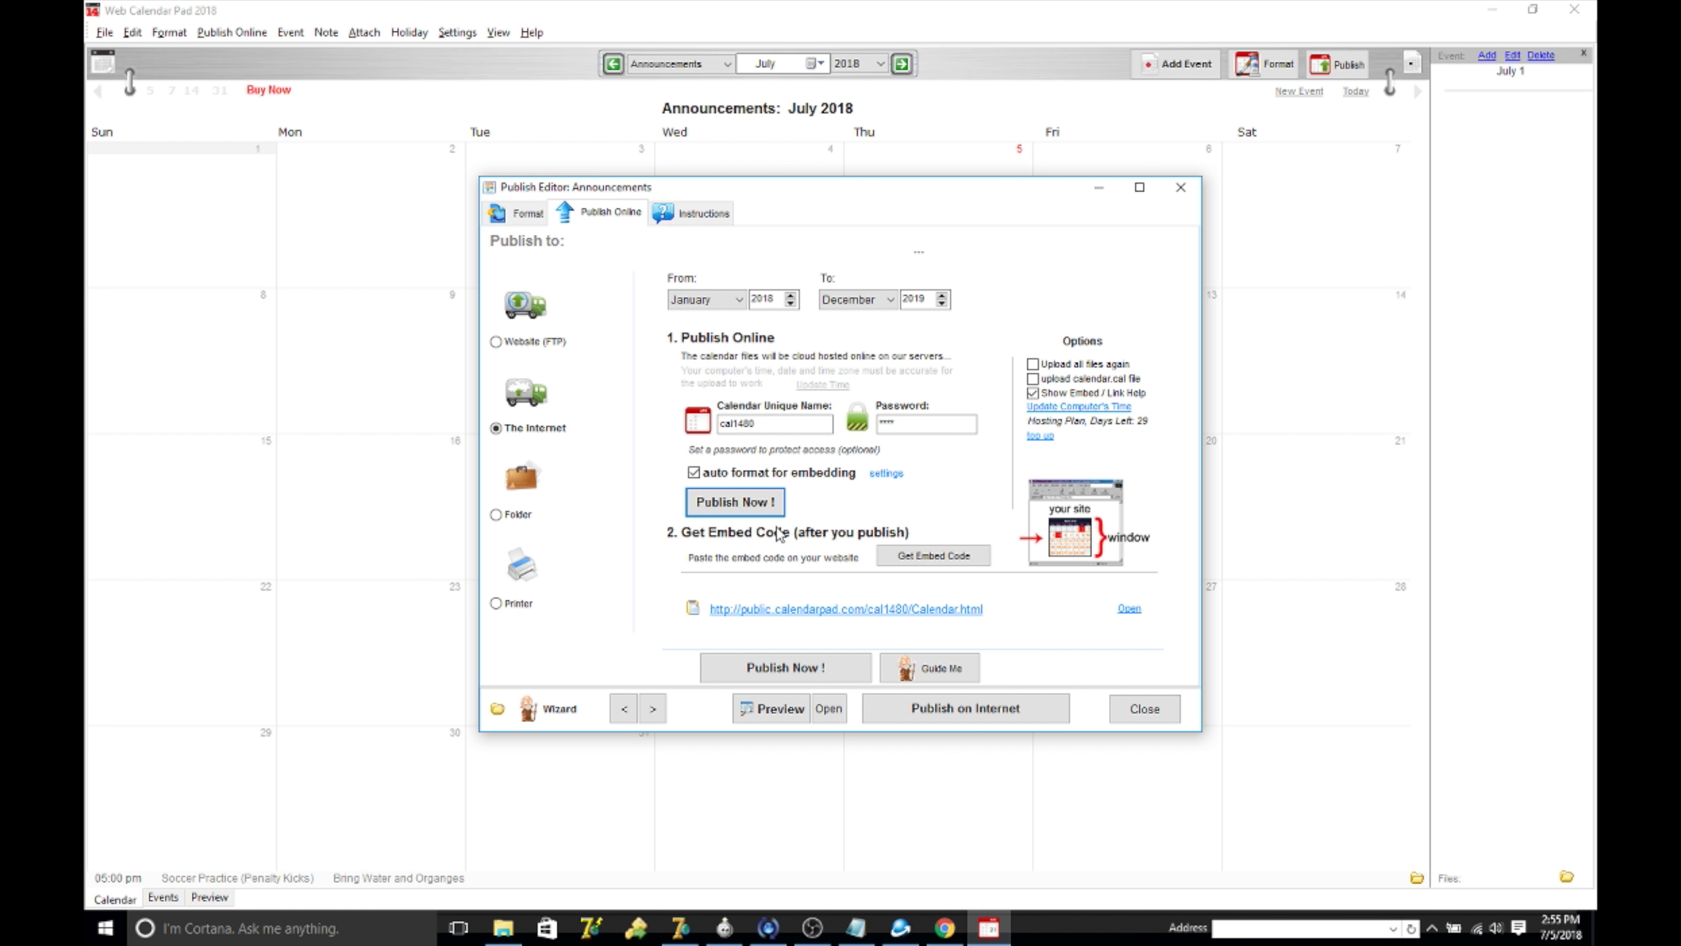
- Dismiss the publish confirmation and examine the Website (FTP) publishing settings for server, user, password and path
left_click(765, 508)
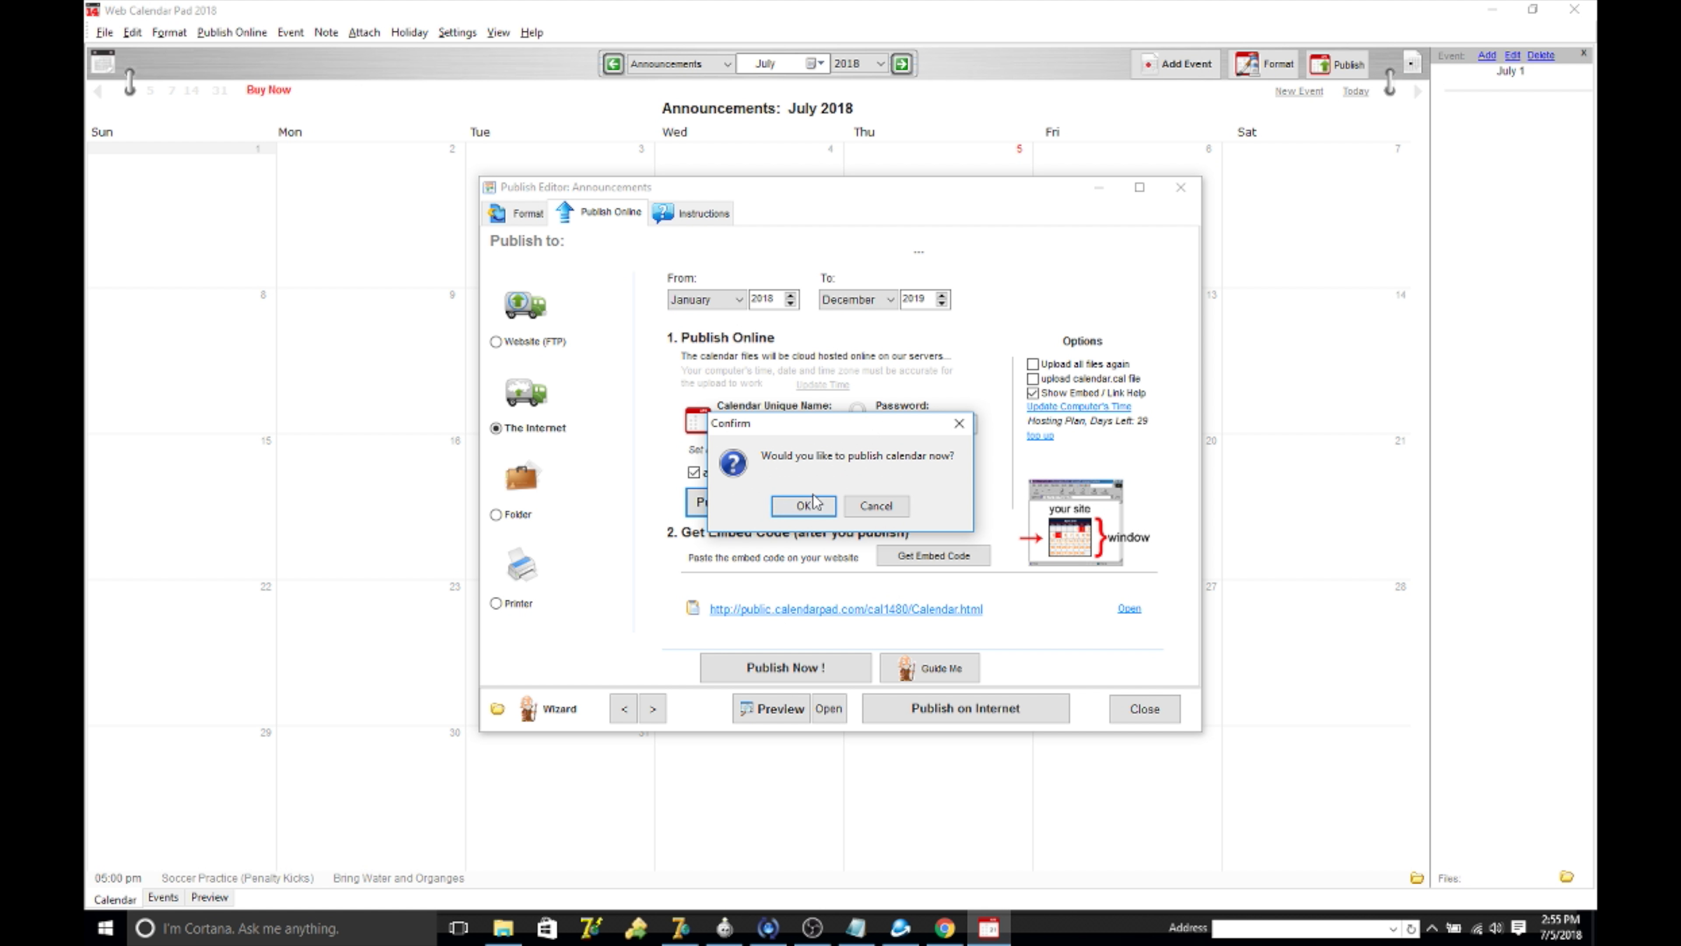
left_click(959, 425)
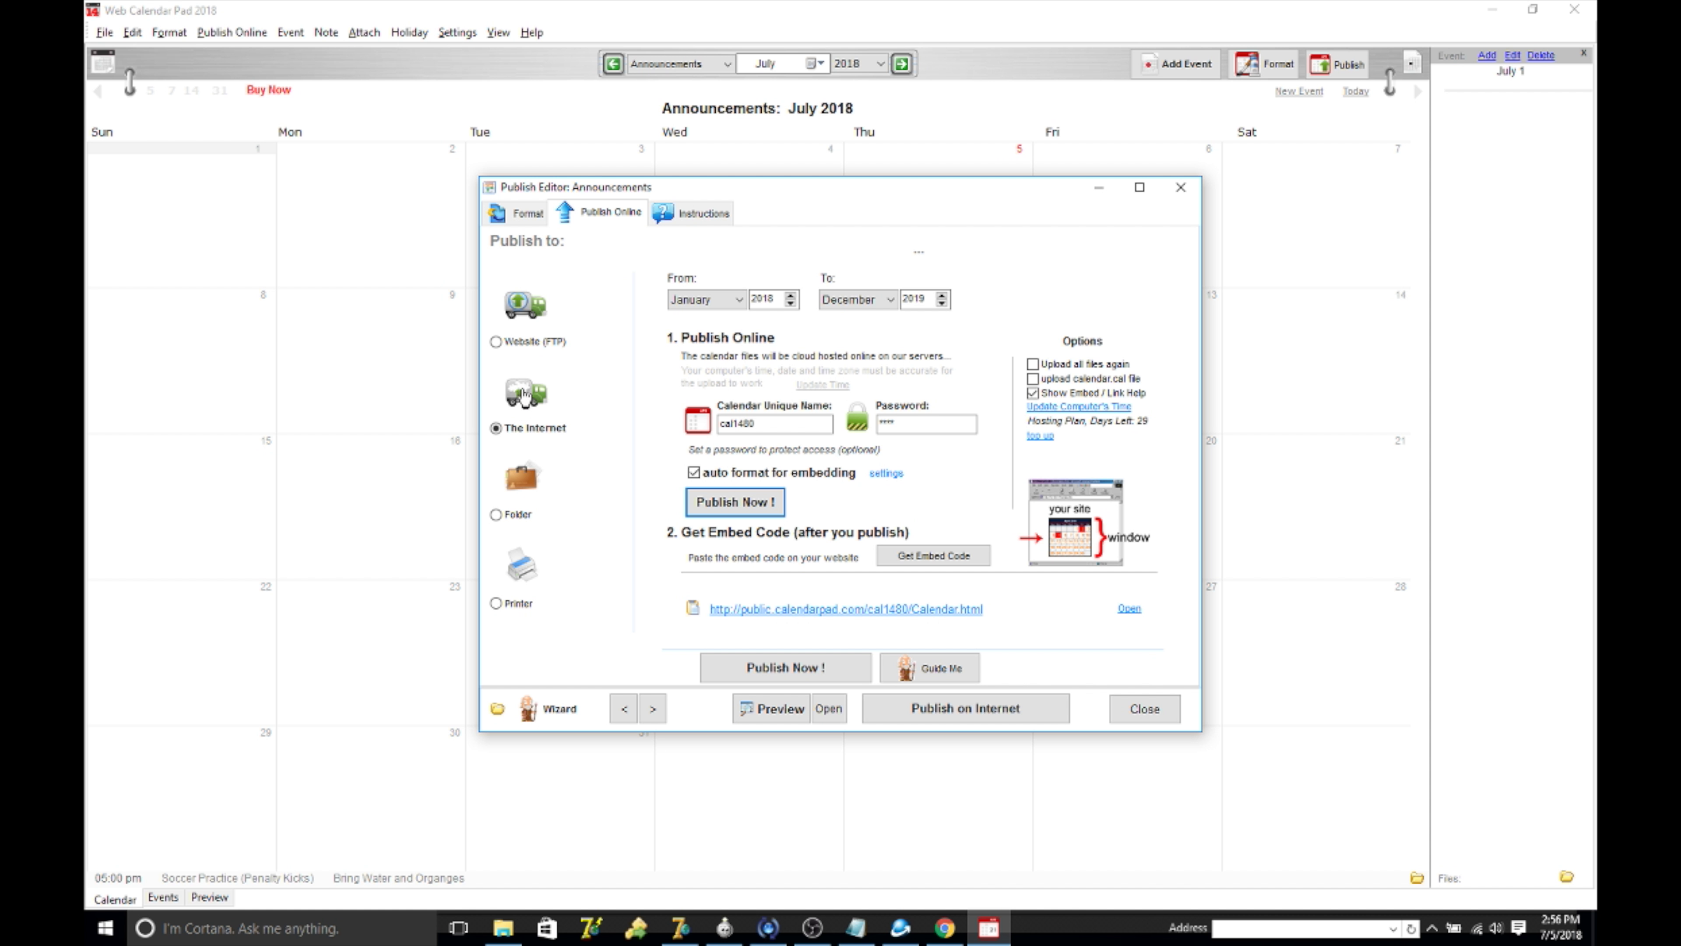
left_click(518, 328)
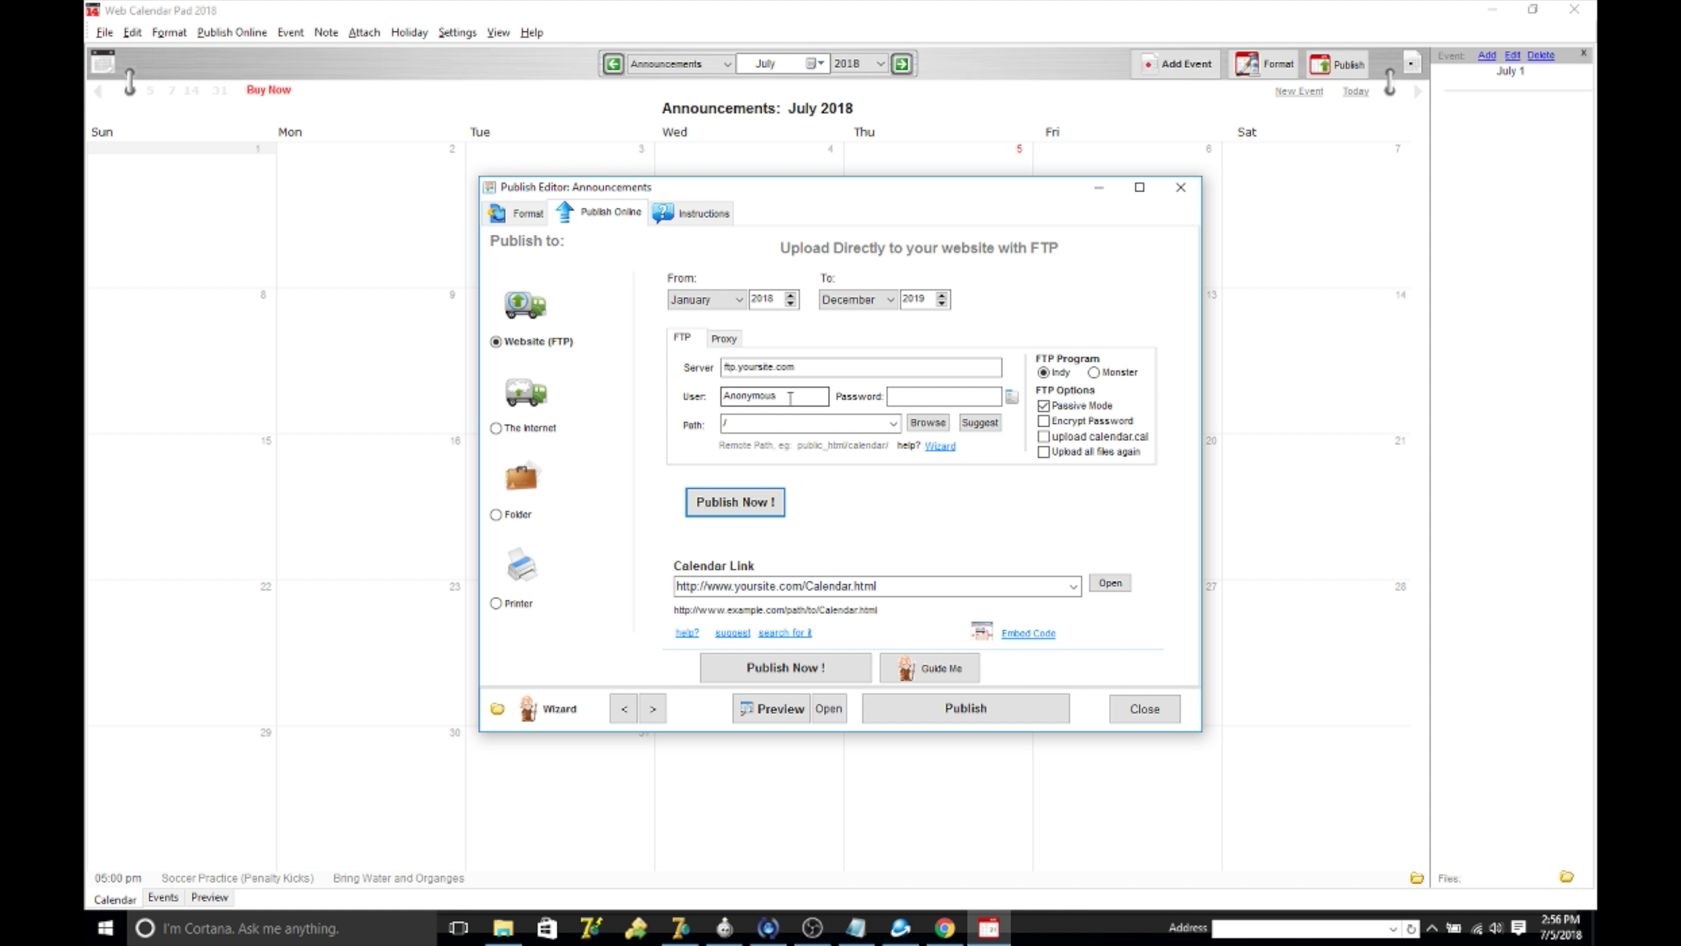
left_click_drag(790, 395, 722, 398)
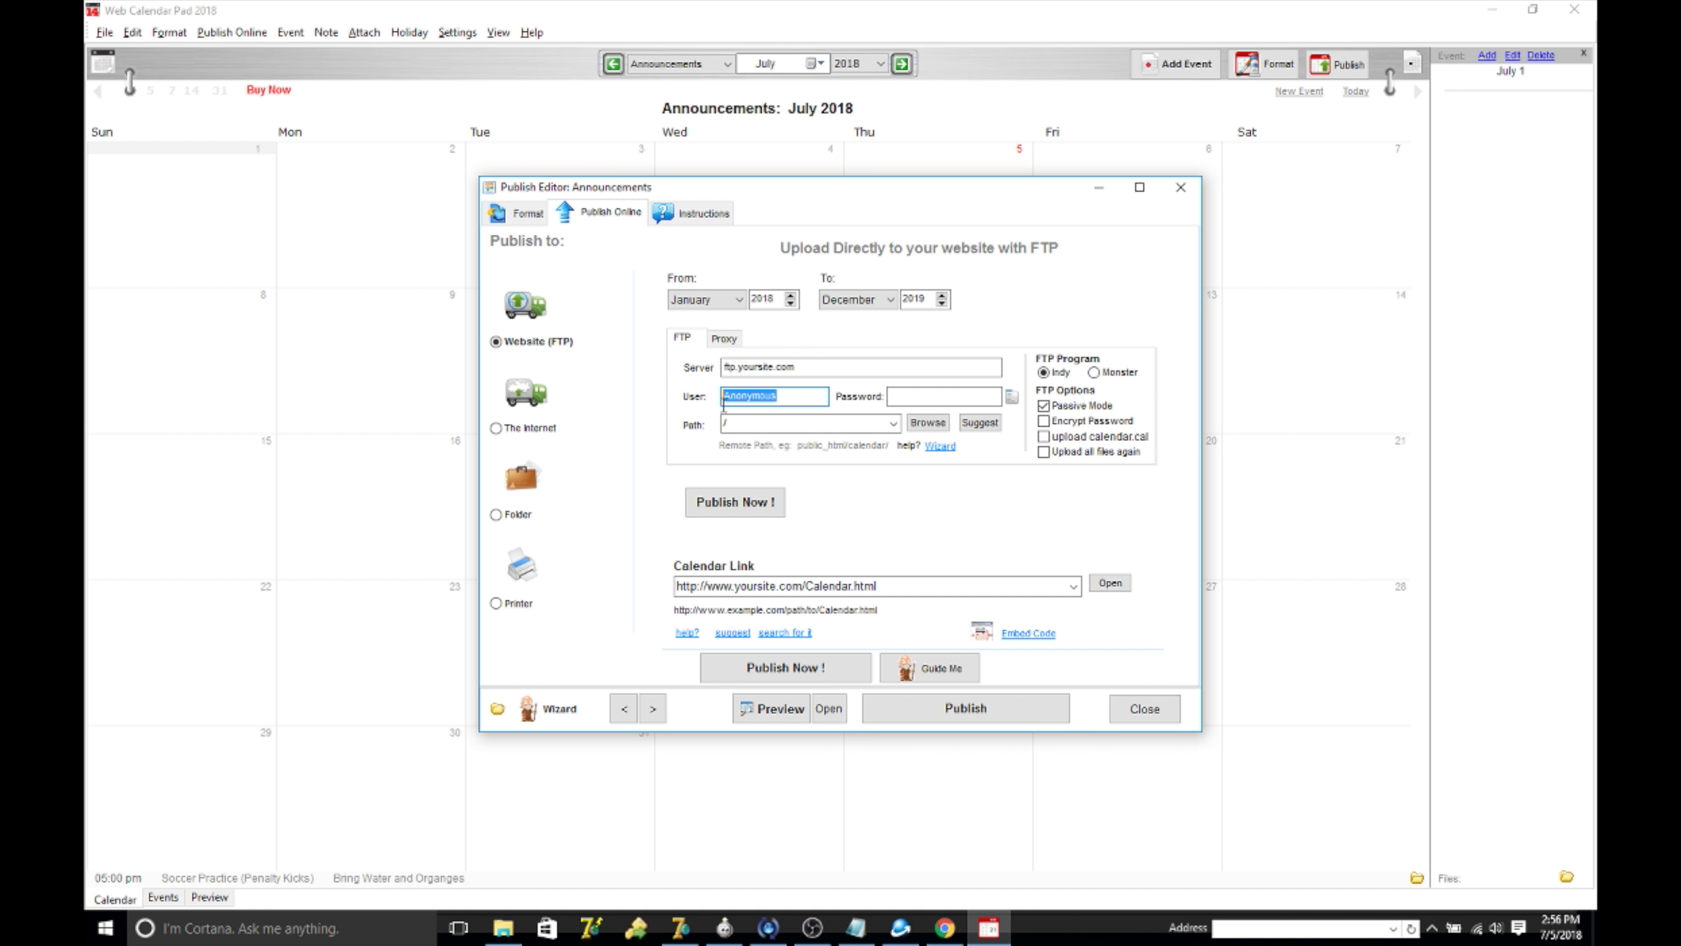
left_click(912, 401)
left_click(807, 369)
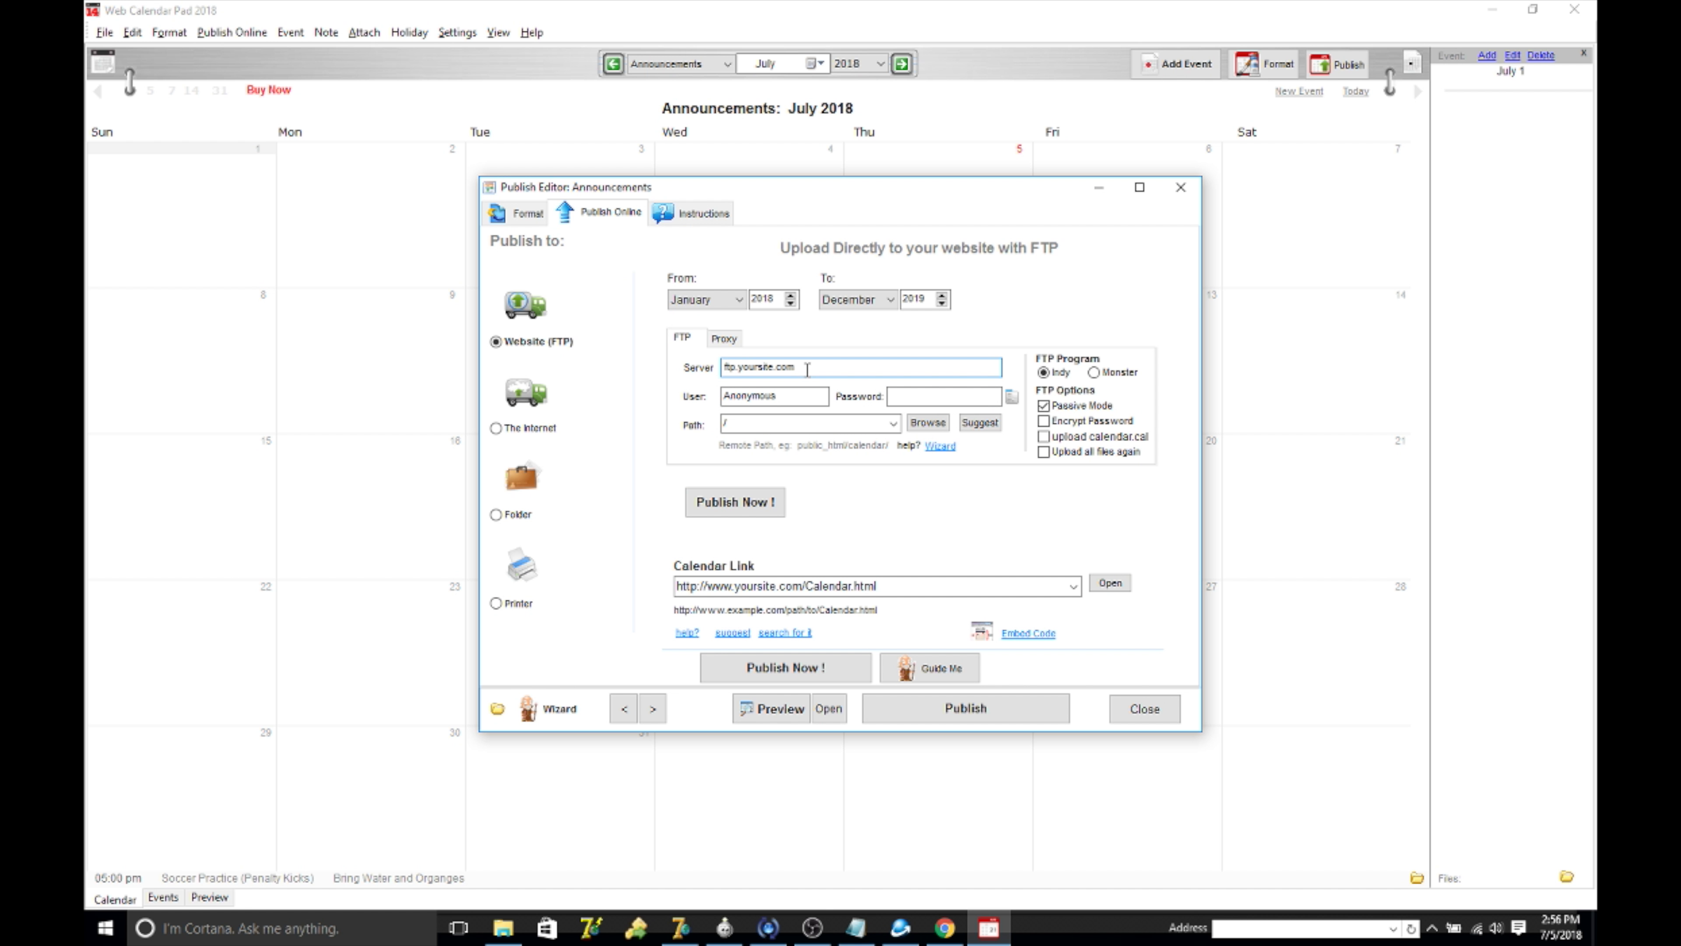
left_click(796, 401)
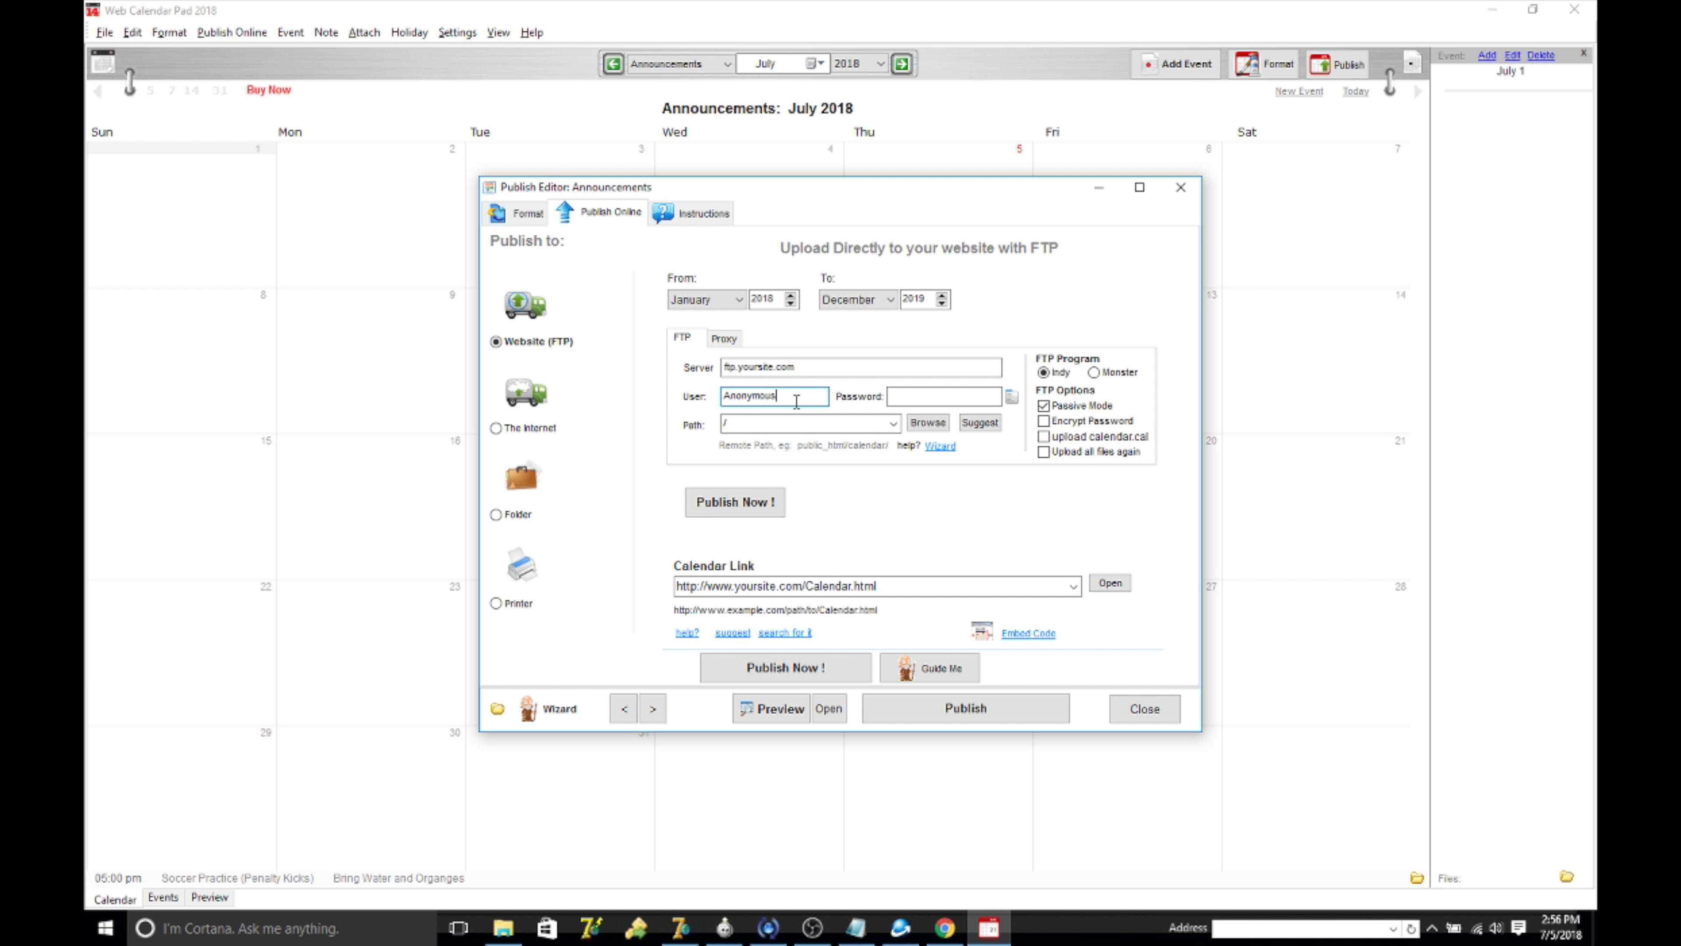
left_click(804, 424)
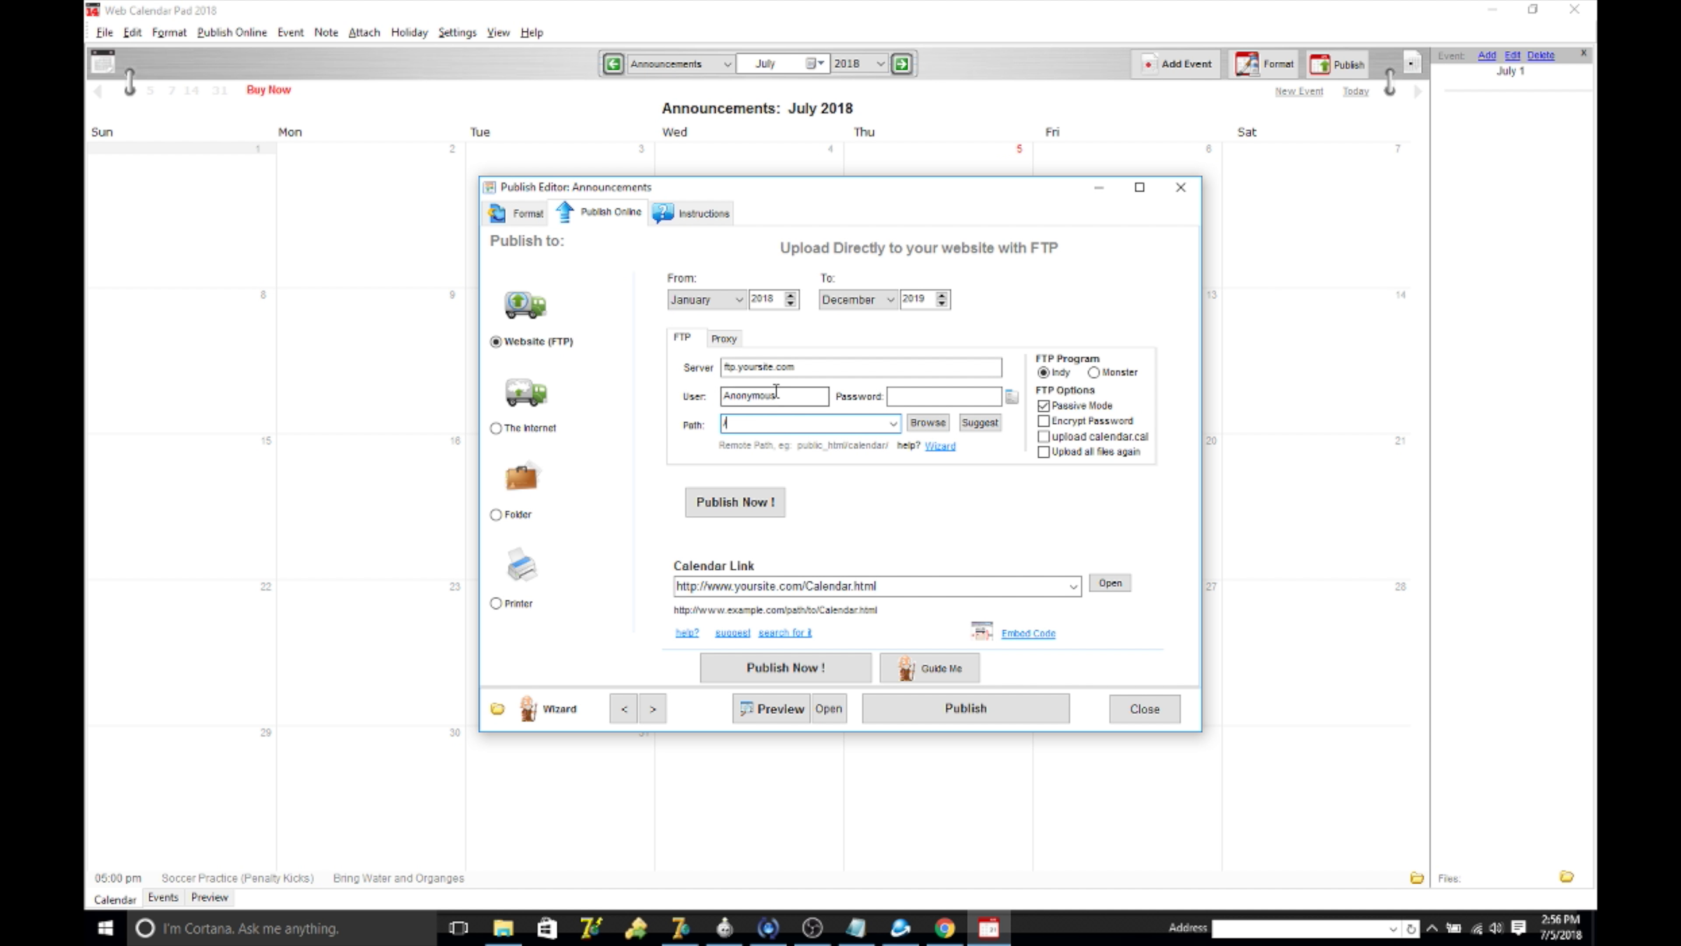
left_click_drag(779, 394, 713, 402)
left_click(897, 394)
left_click(817, 427)
- Switch to Internet publishing and review its unique name, password, embedding size settings and the website instructions
left_click(530, 408)
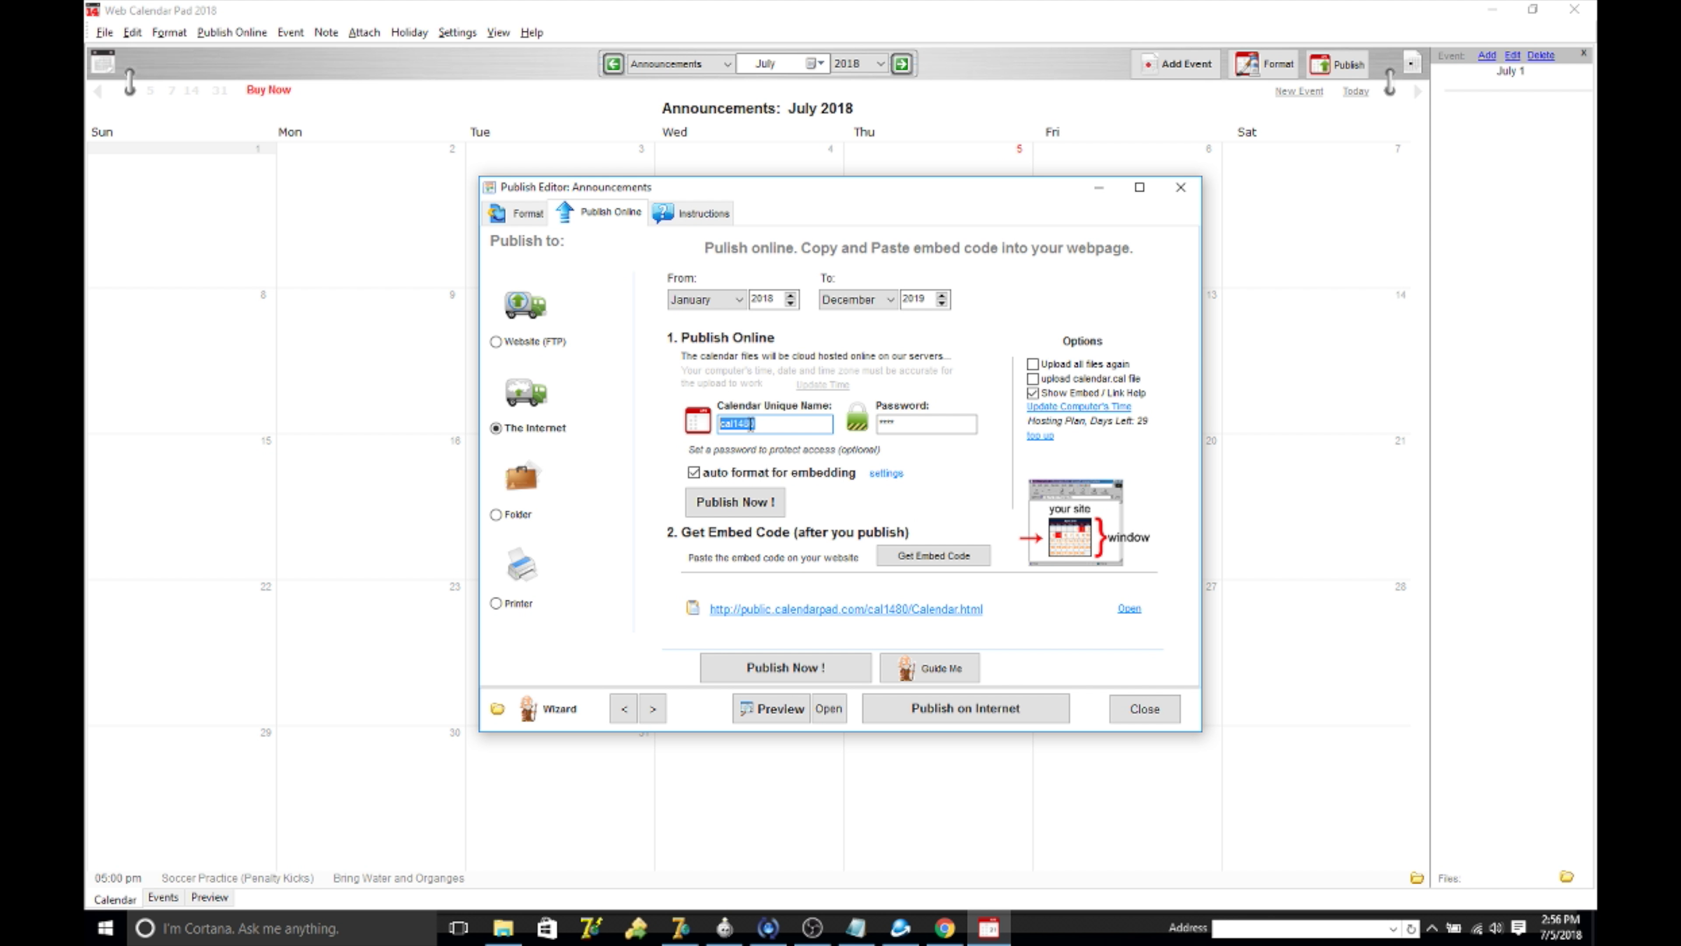
key("Tab")
left_click(695, 472)
left_click(886, 474)
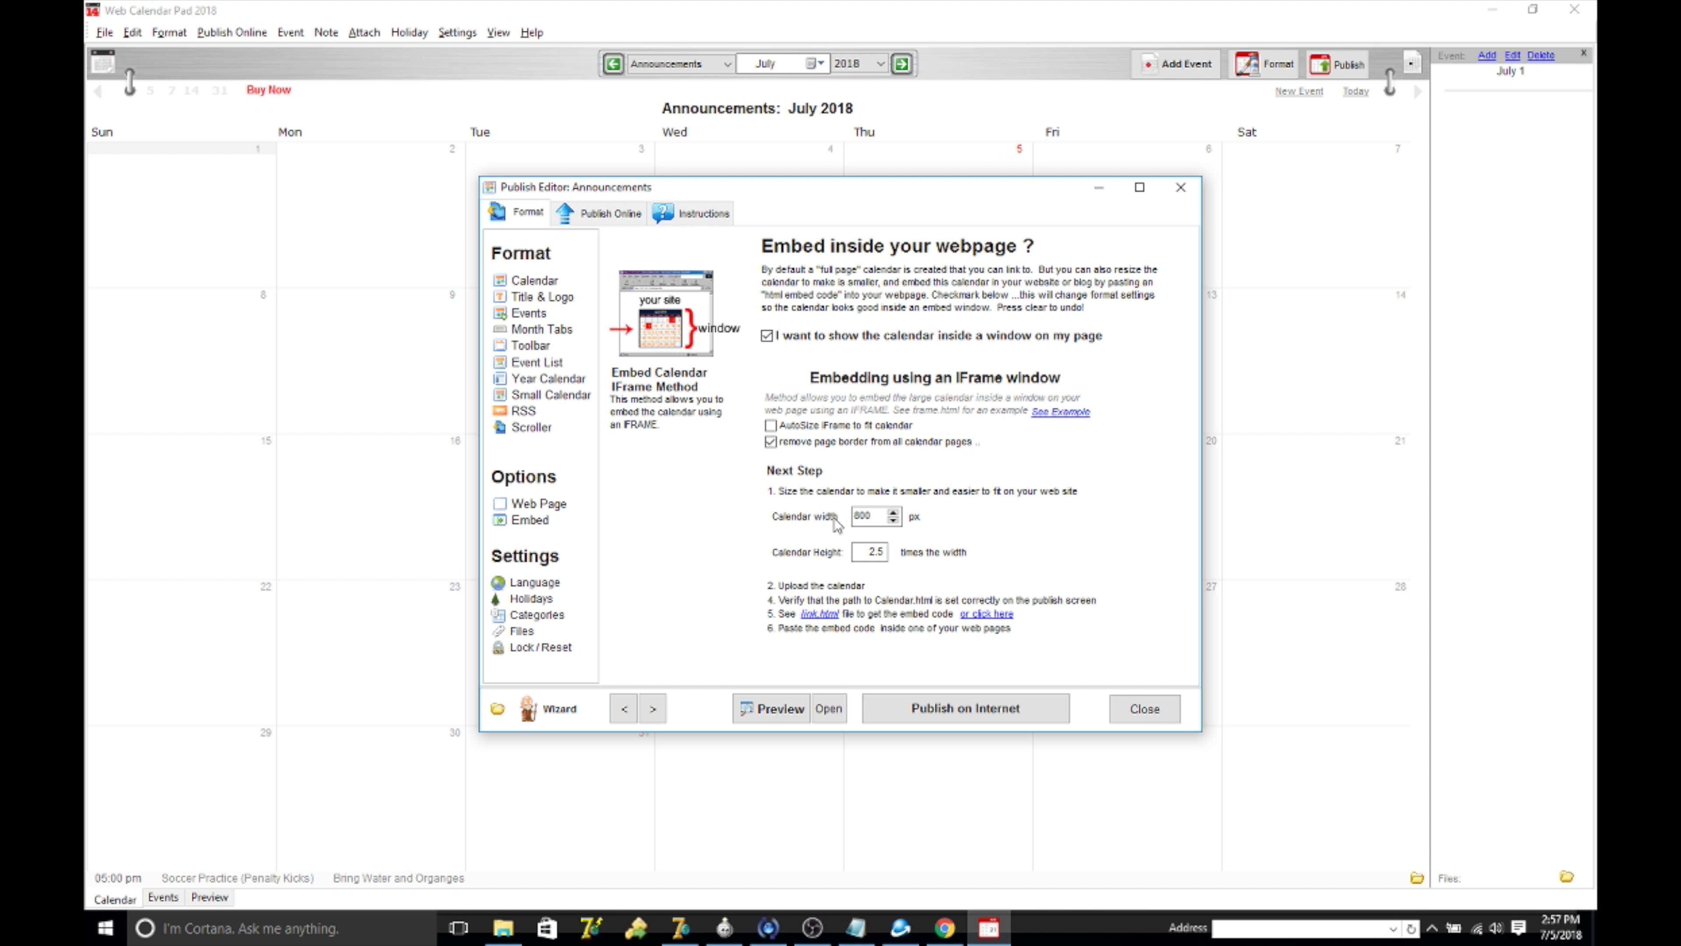
left_click(885, 552)
left_click(689, 215)
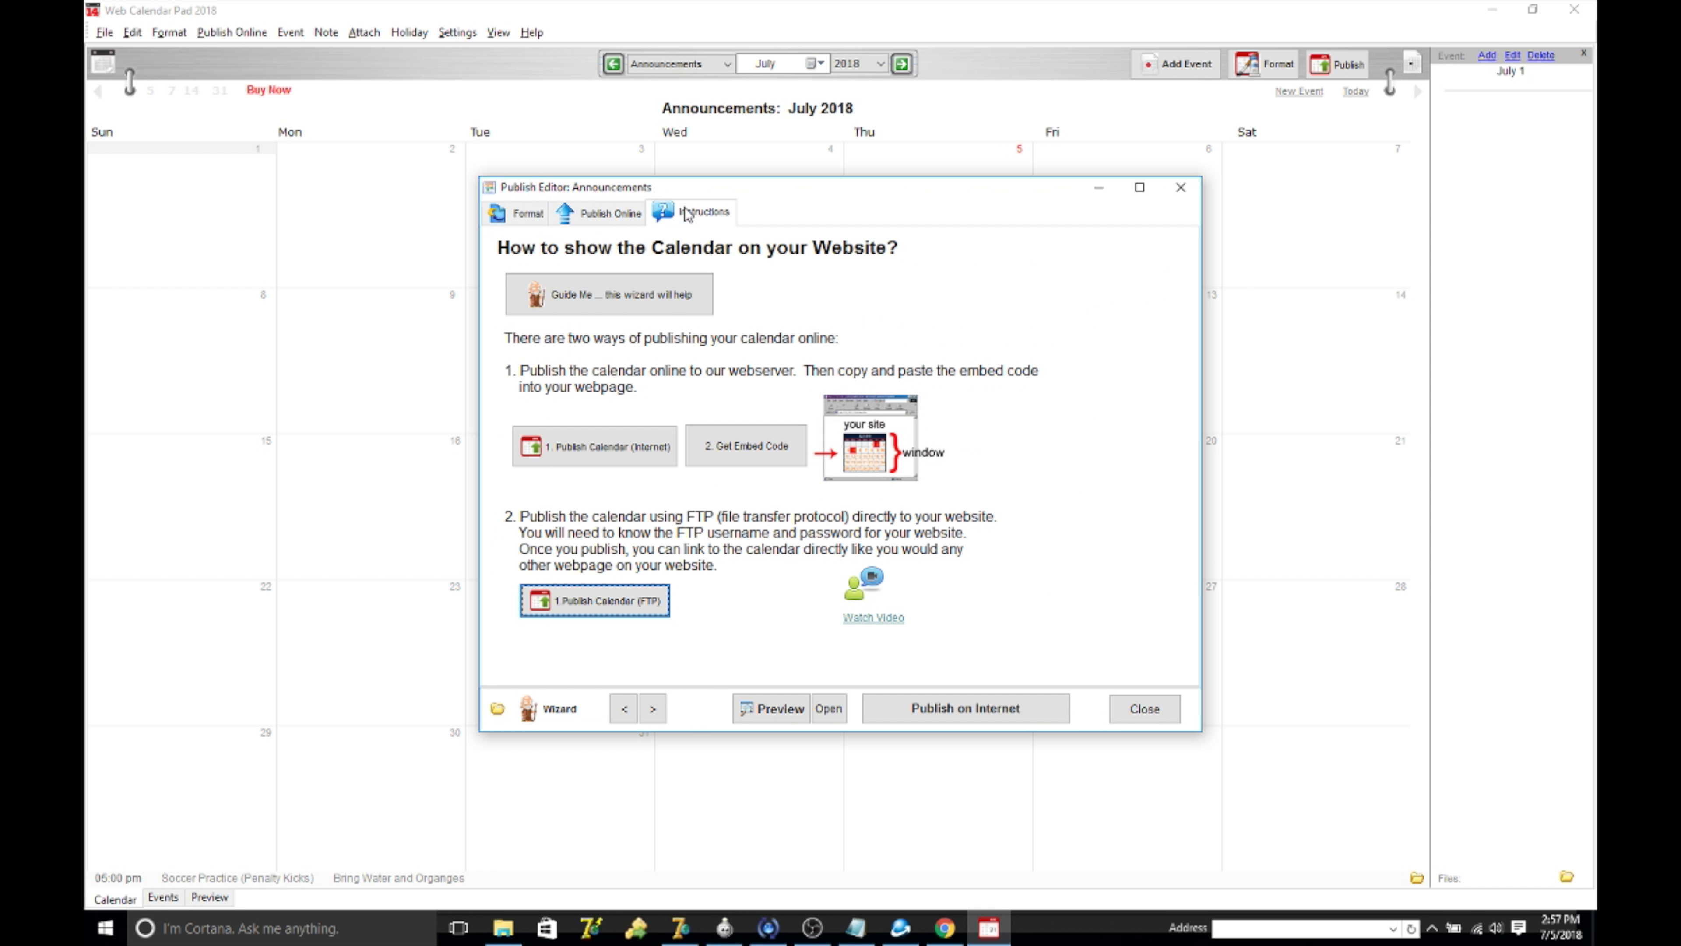
- Publish the calendar online to the Internet hosting and open the published calendar in the browser
left_click(619, 219)
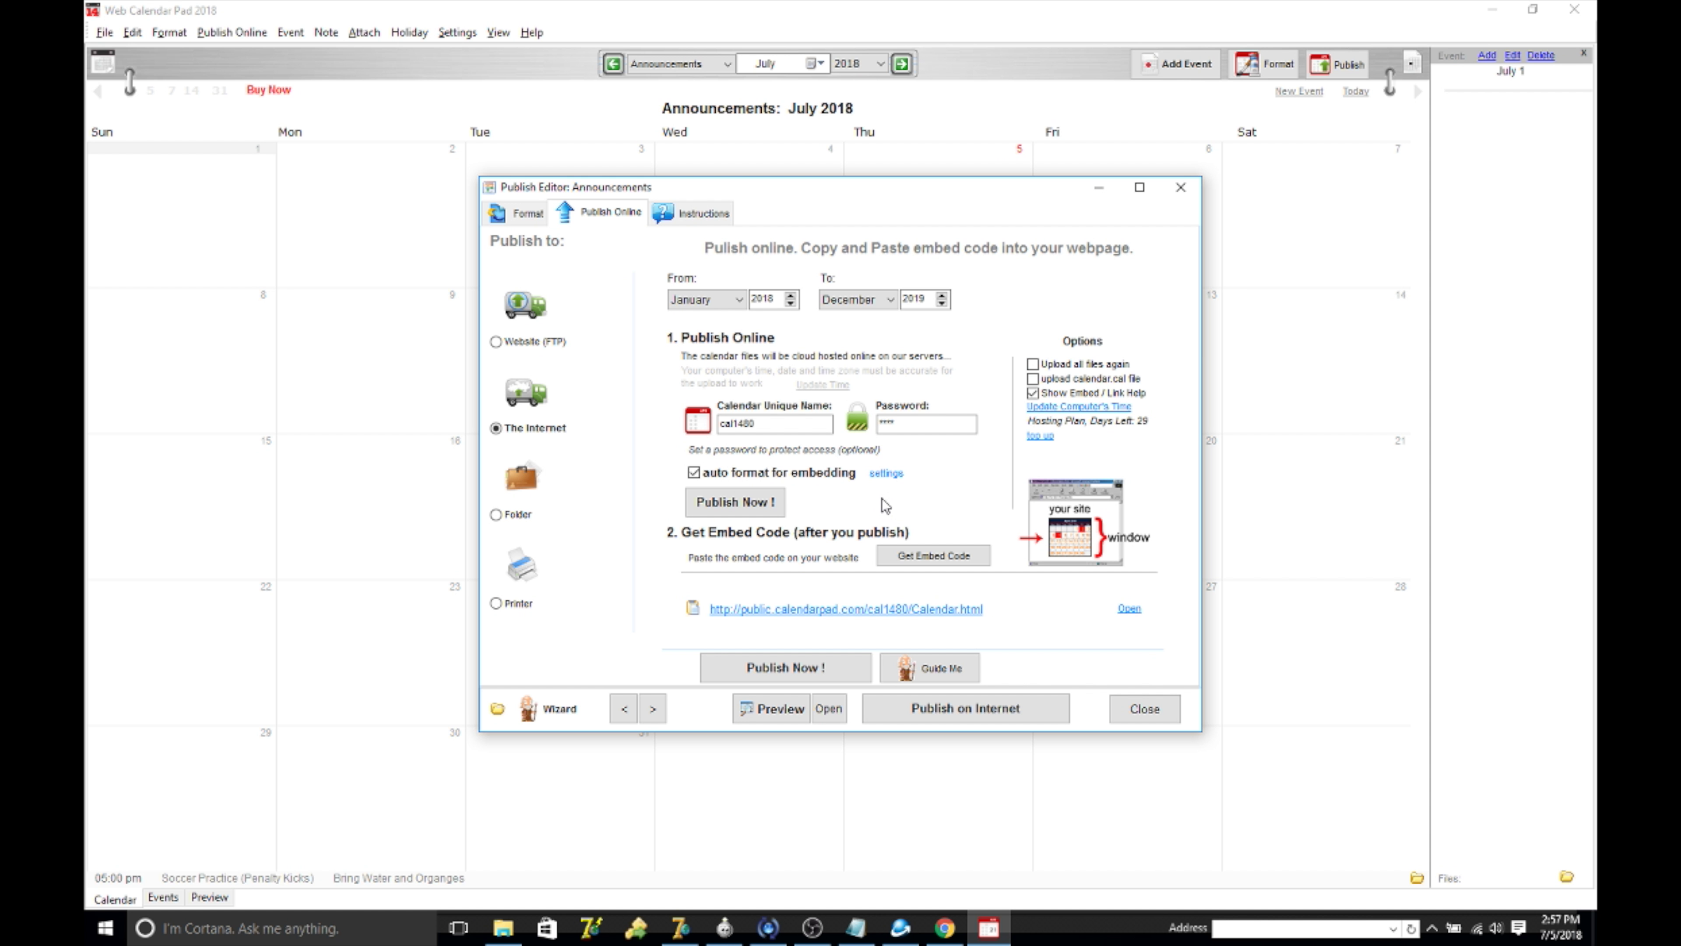
left_click(770, 507)
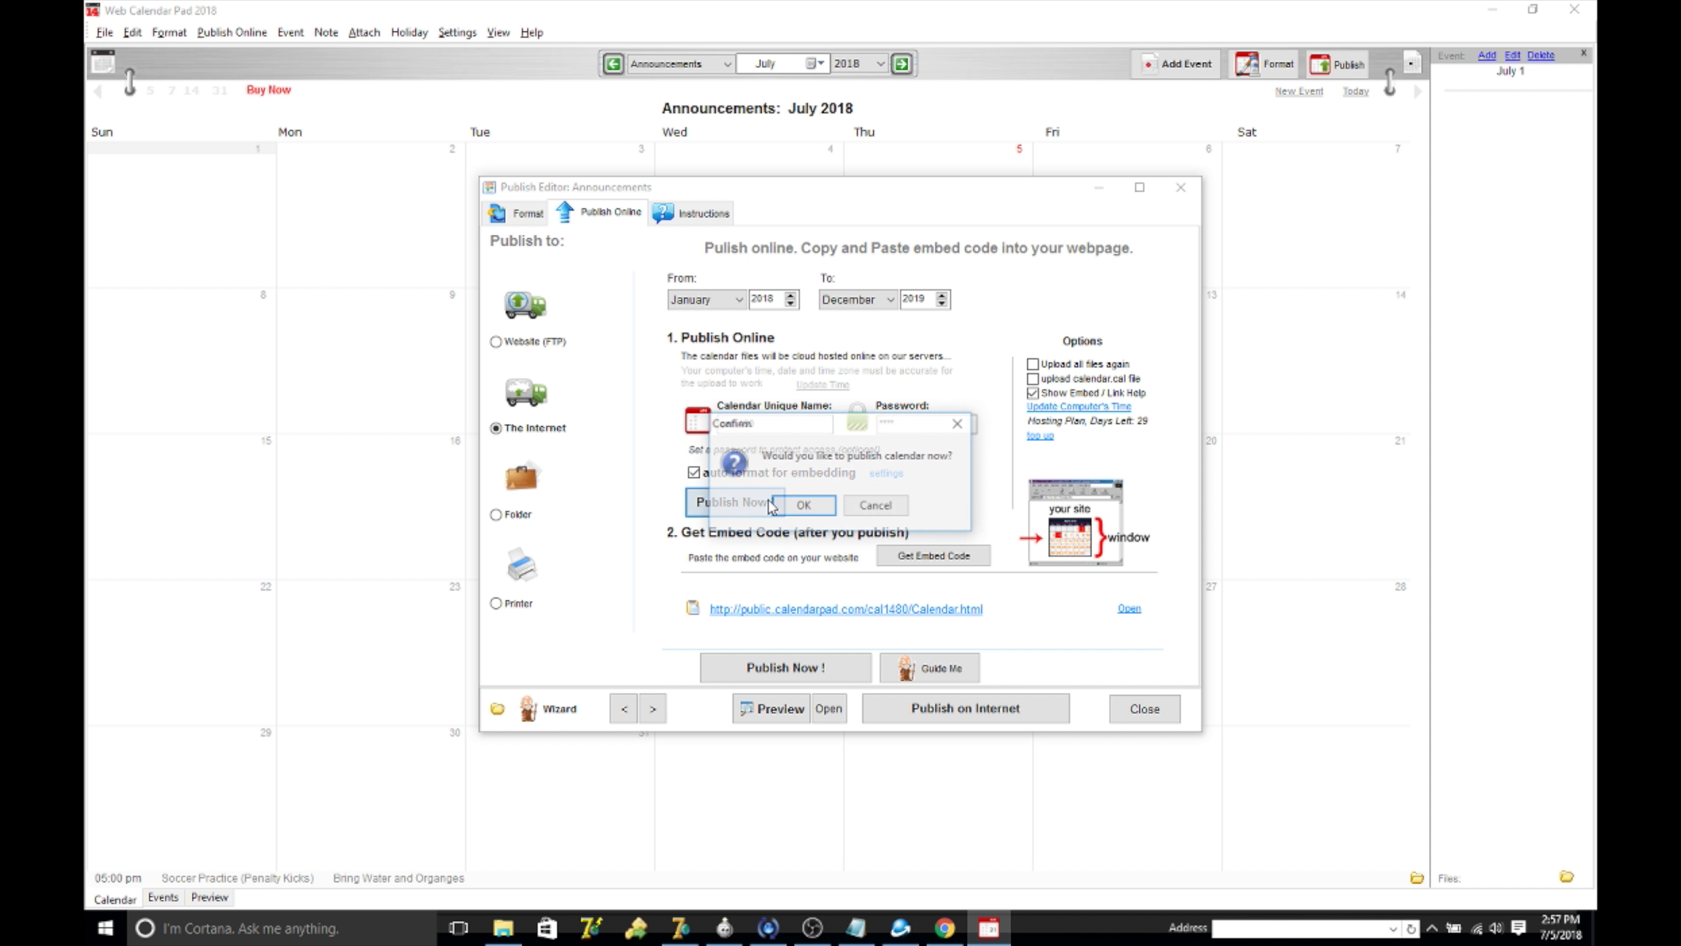
left_click(791, 509)
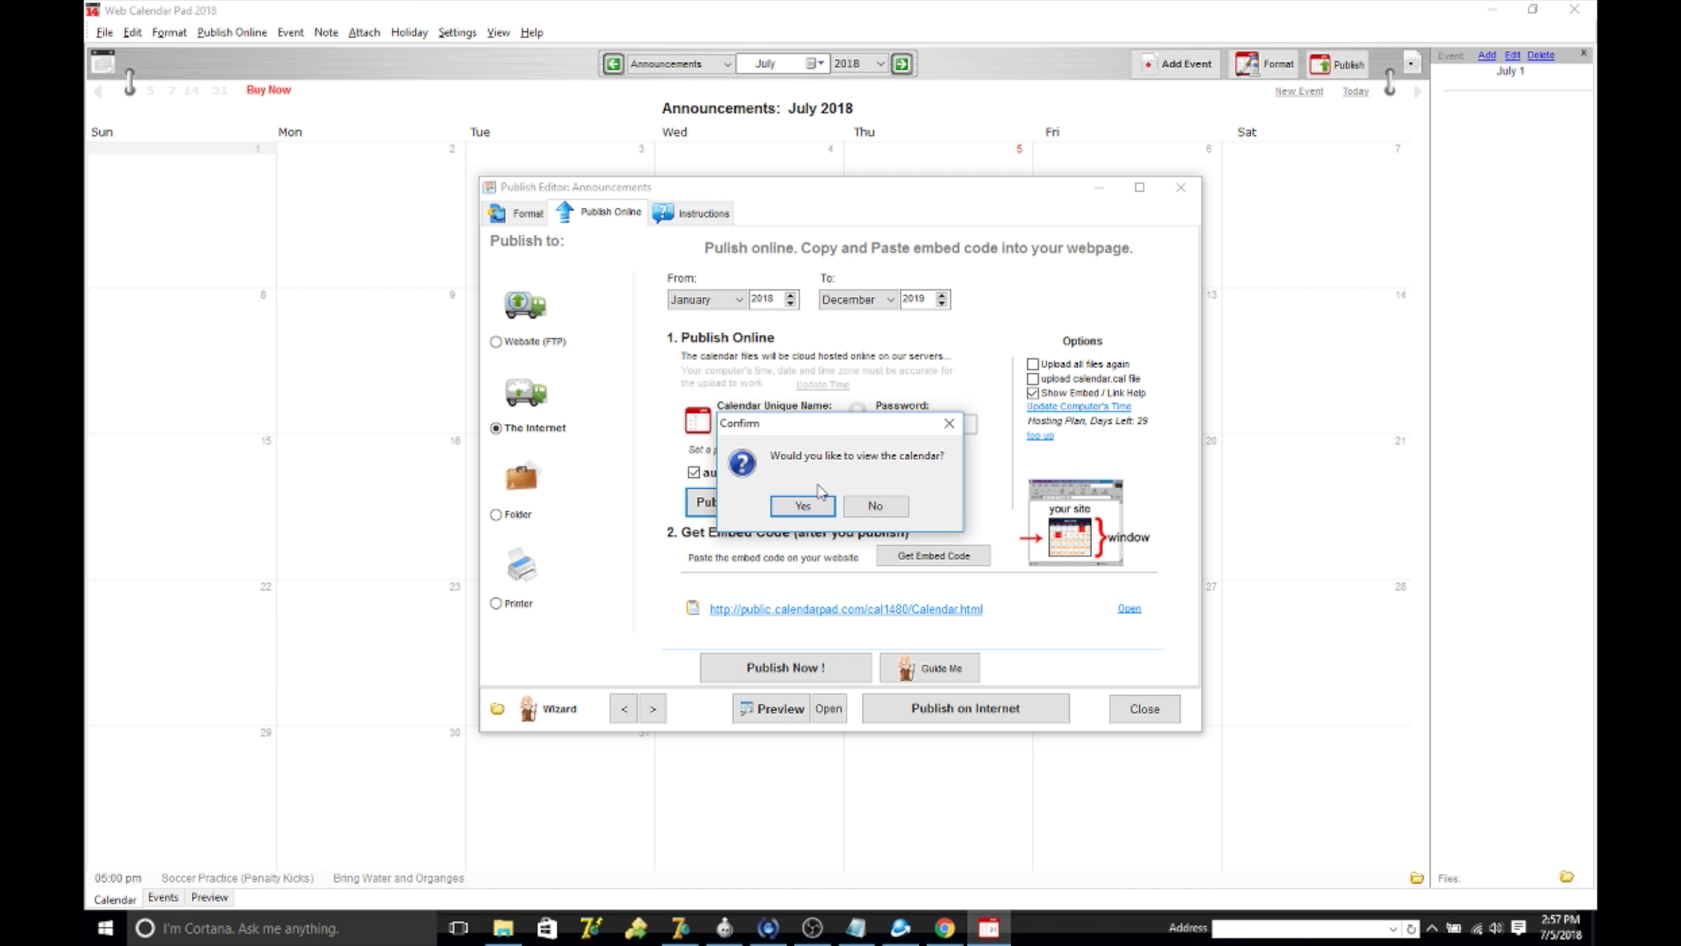
left_click(814, 508)
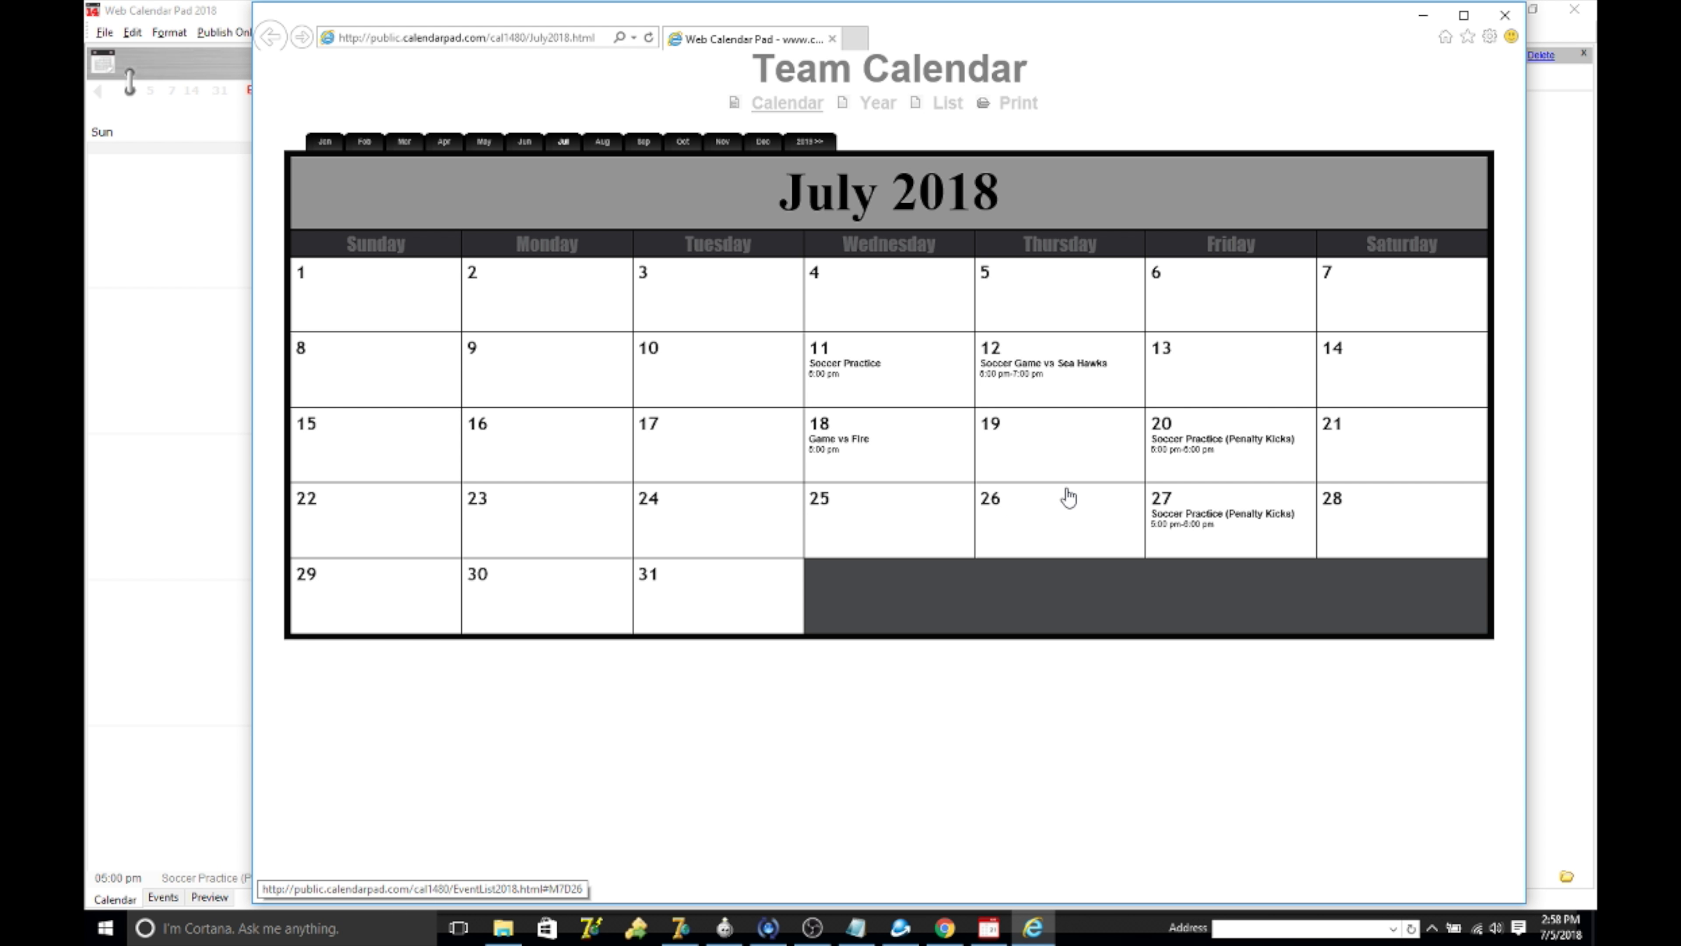
- Examine the published calendar's title, the July 27 practice details and the August 2018 page, and return to July
left_click_drag(1046, 73, 754, 73)
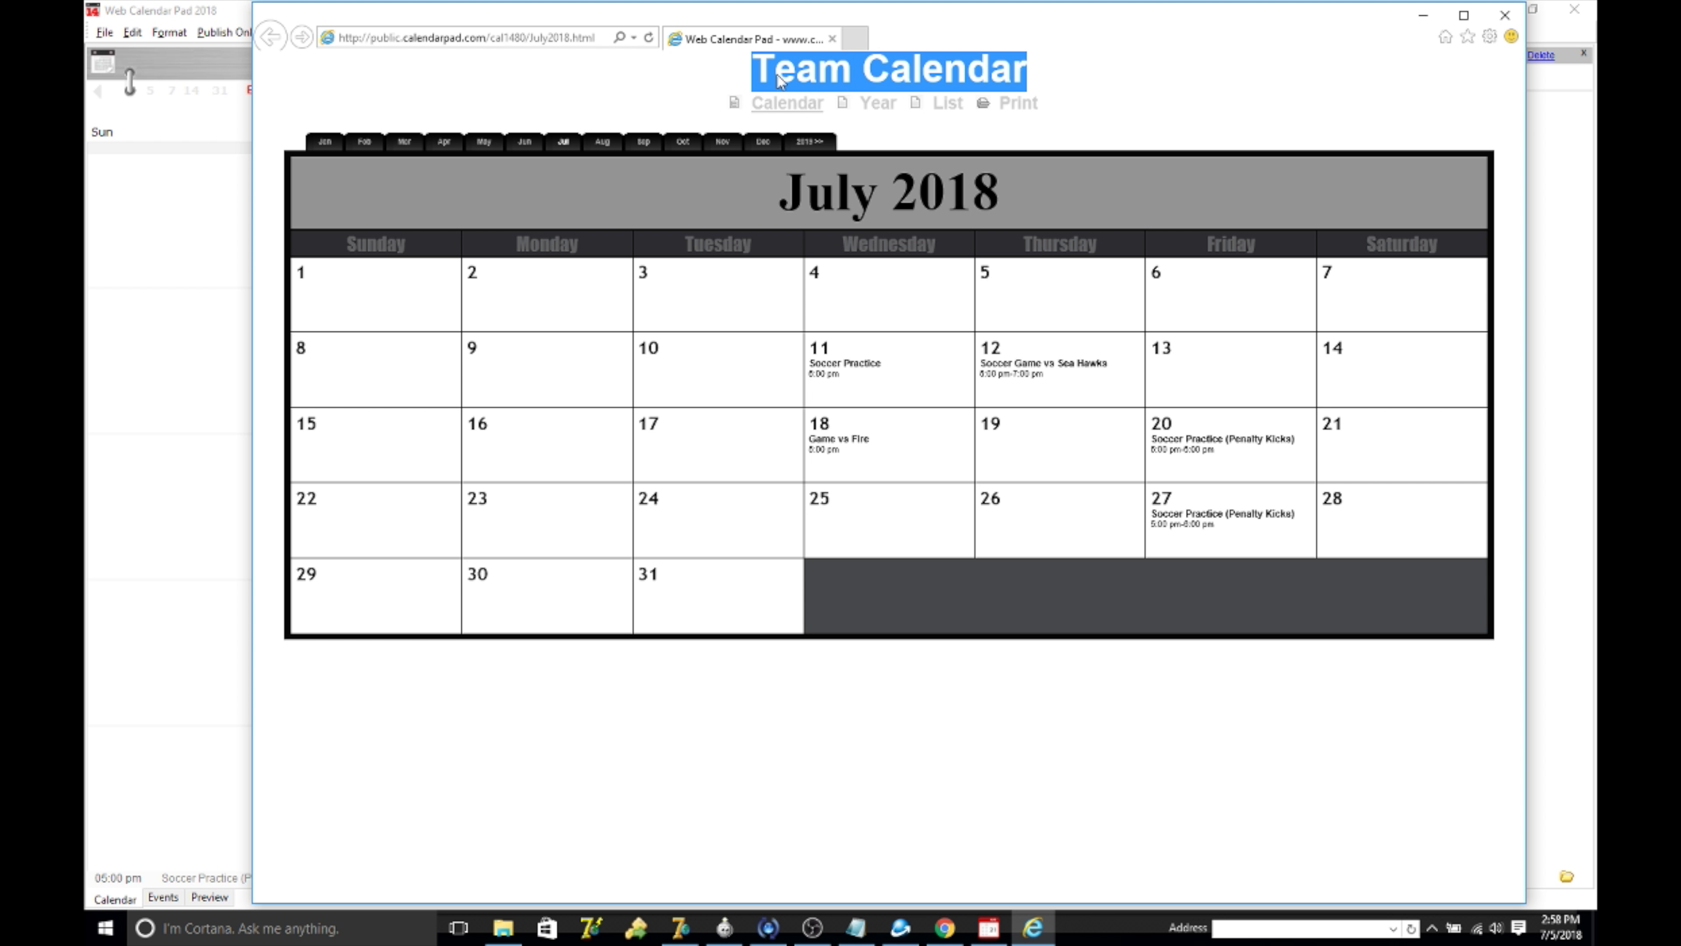
left_click(1192, 77)
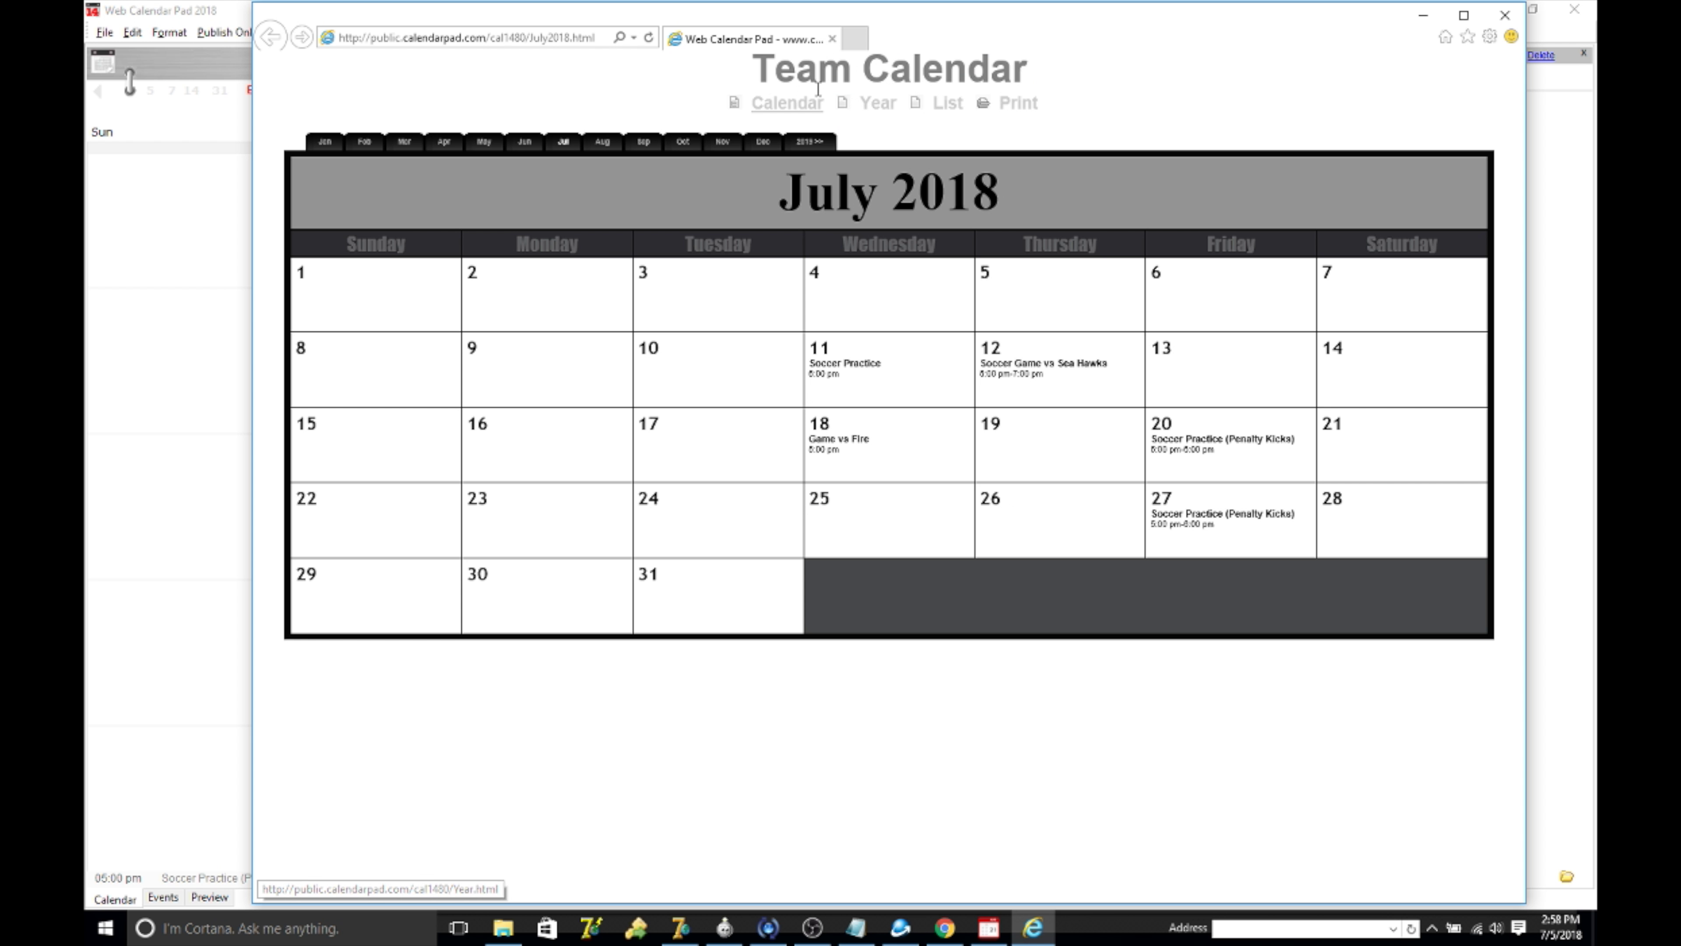
triple_click(938, 73)
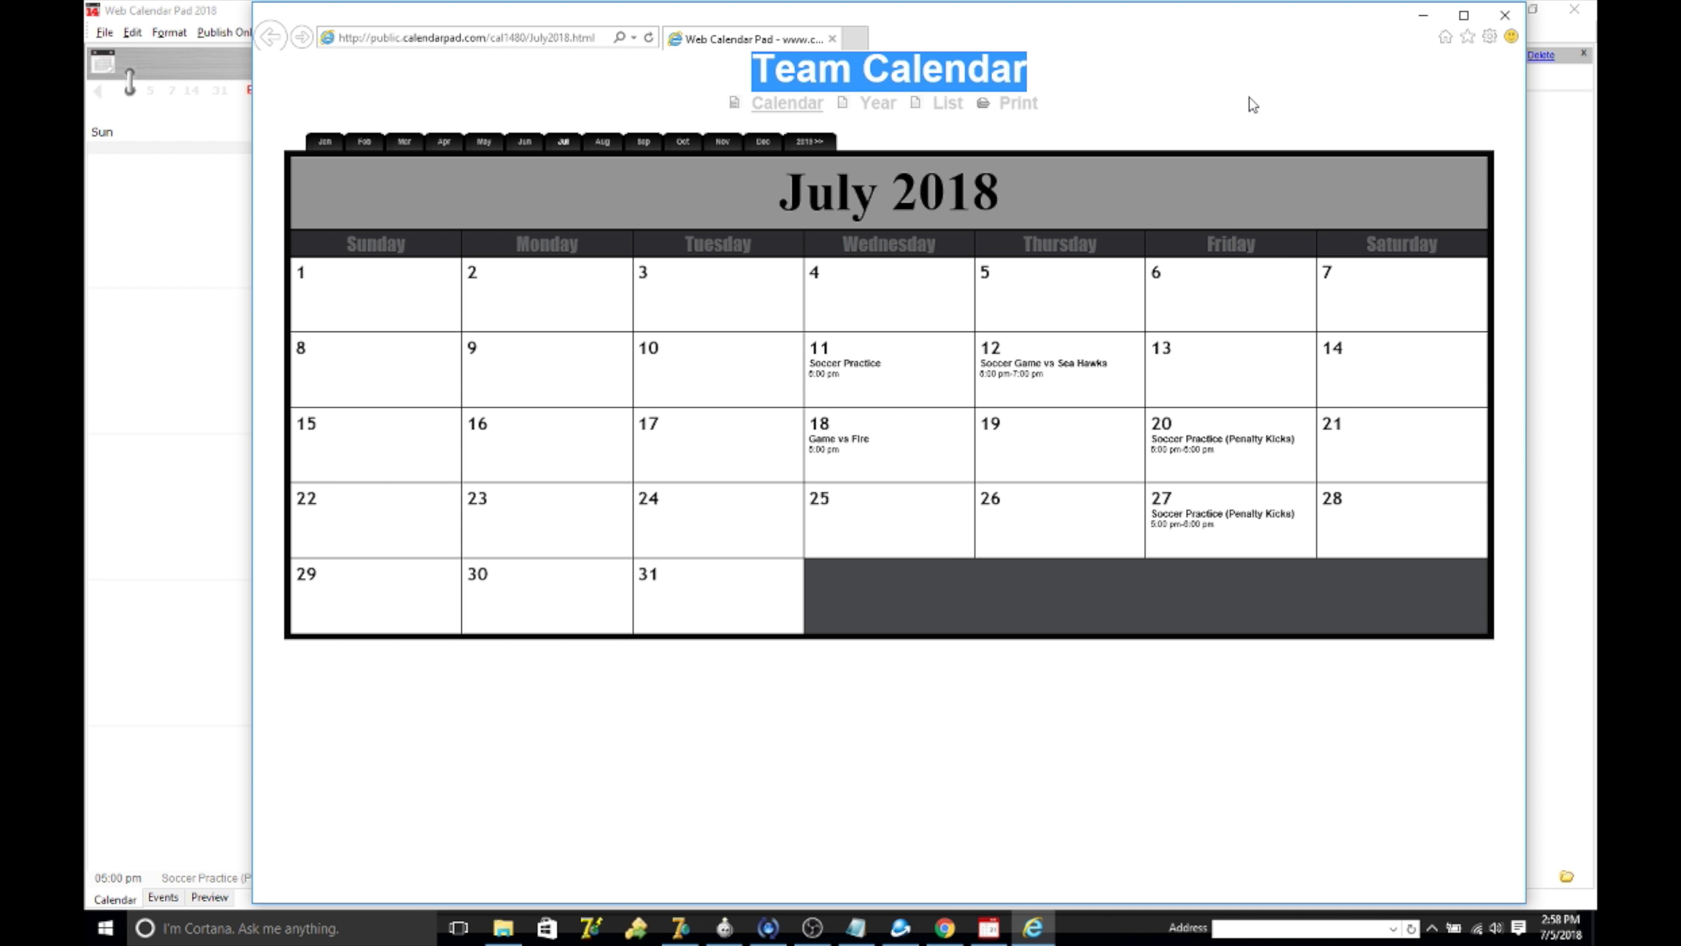
mouse_move(1270, 521)
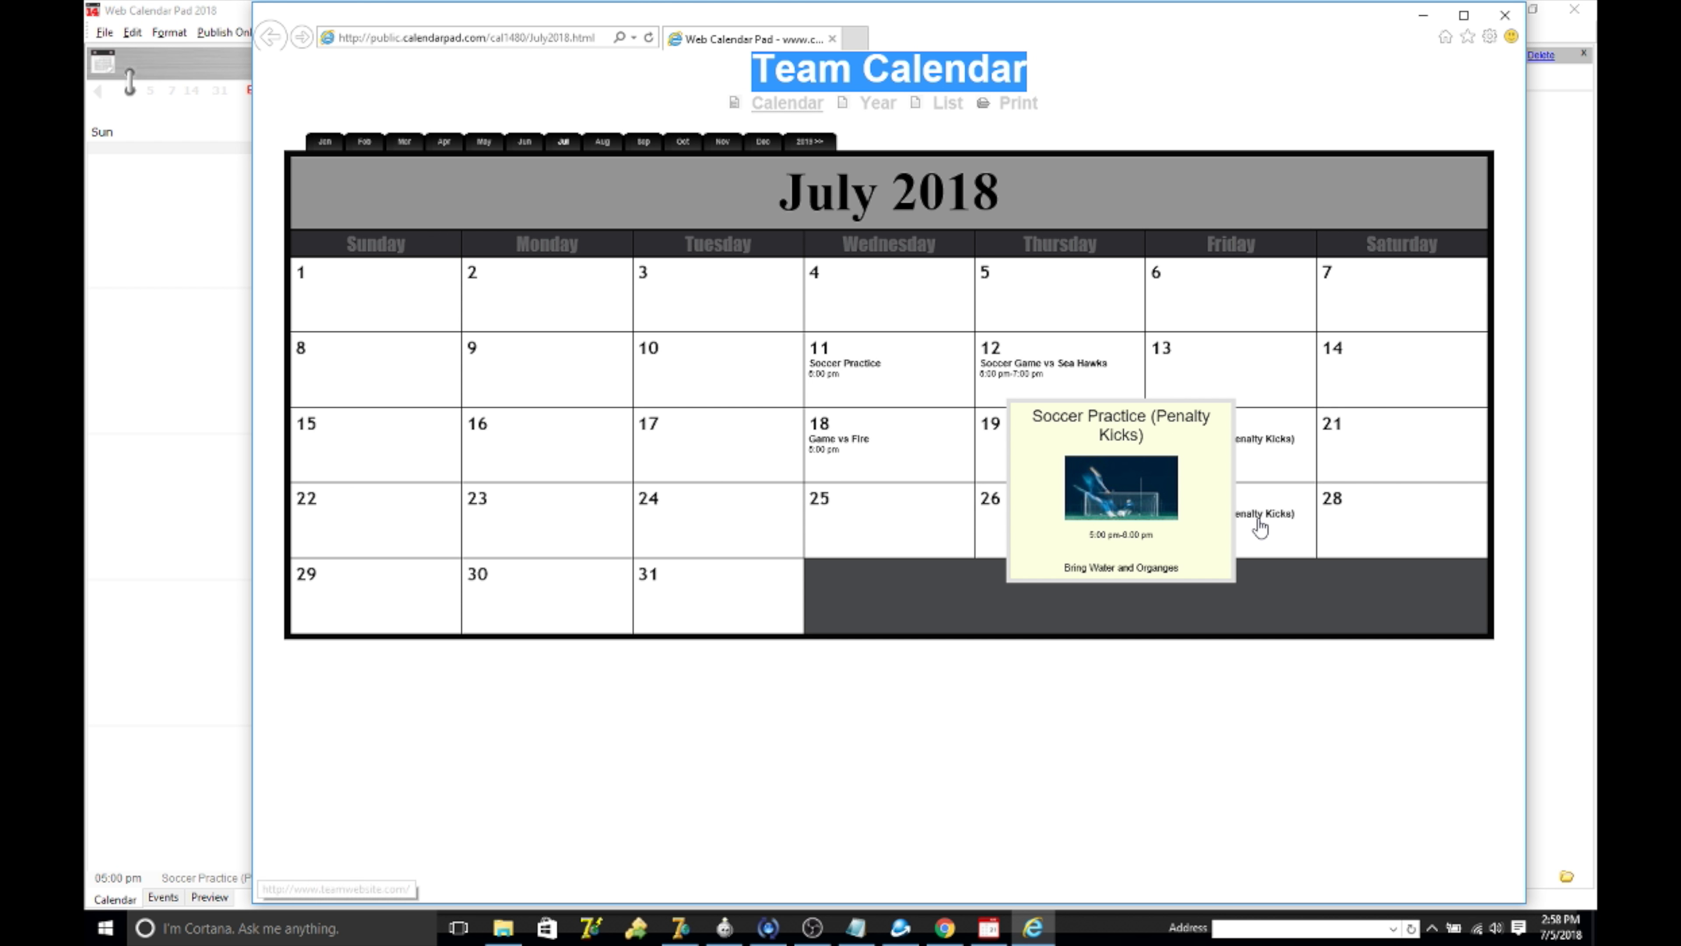
left_click(902, 122)
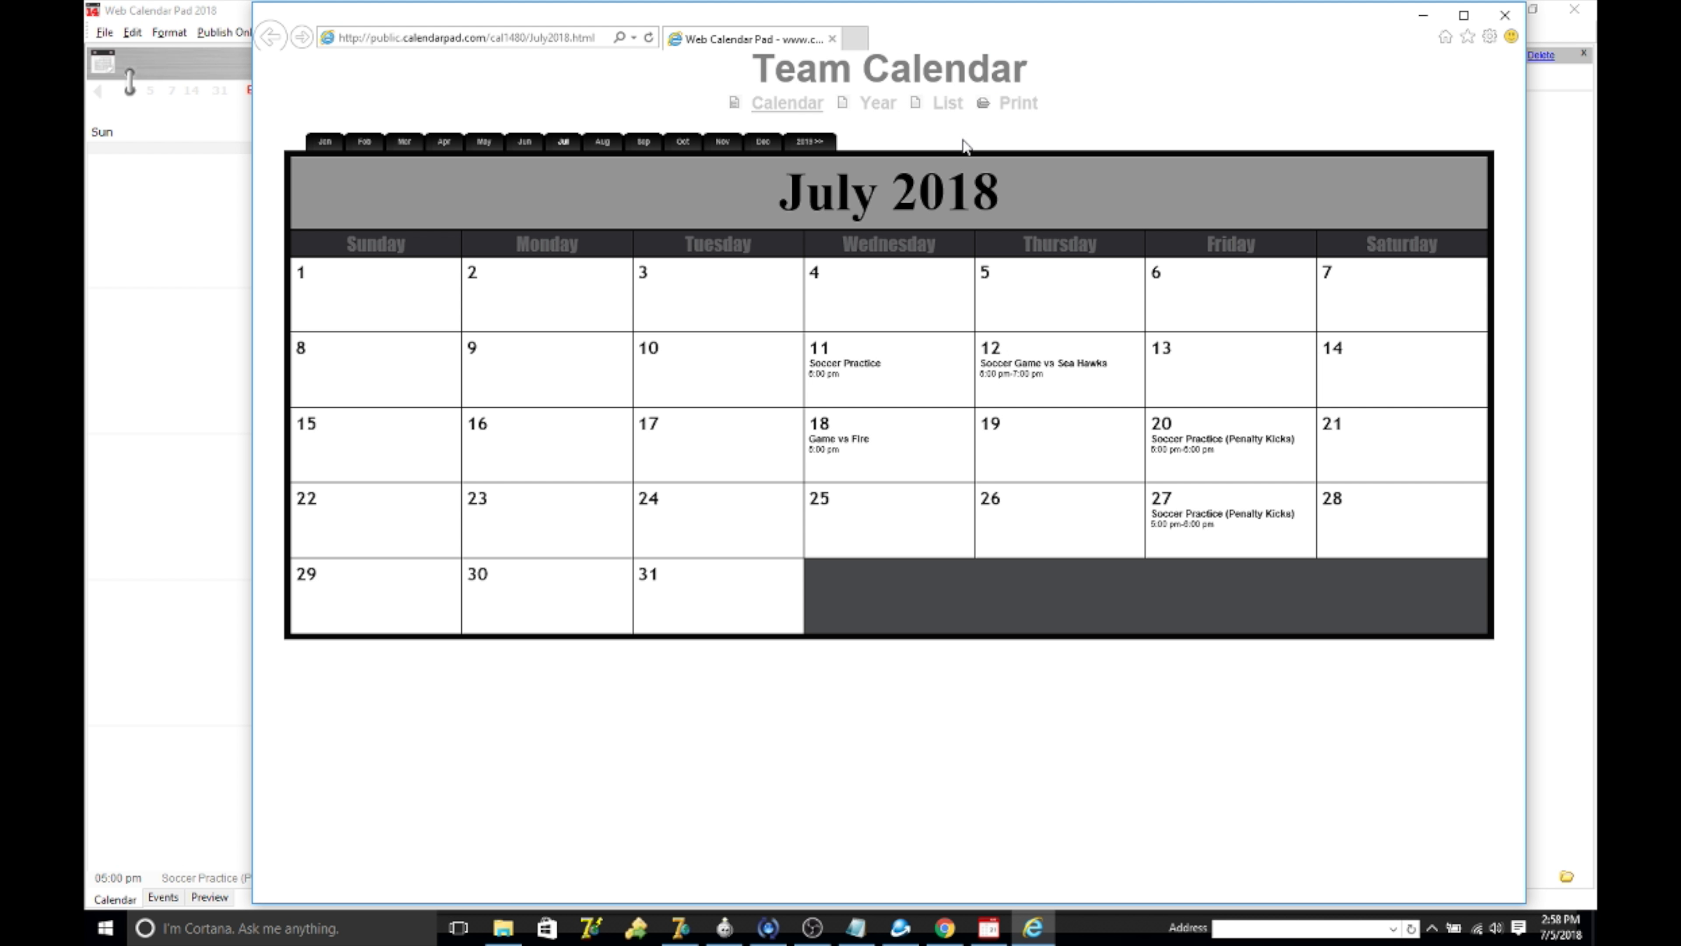
left_click(595, 145)
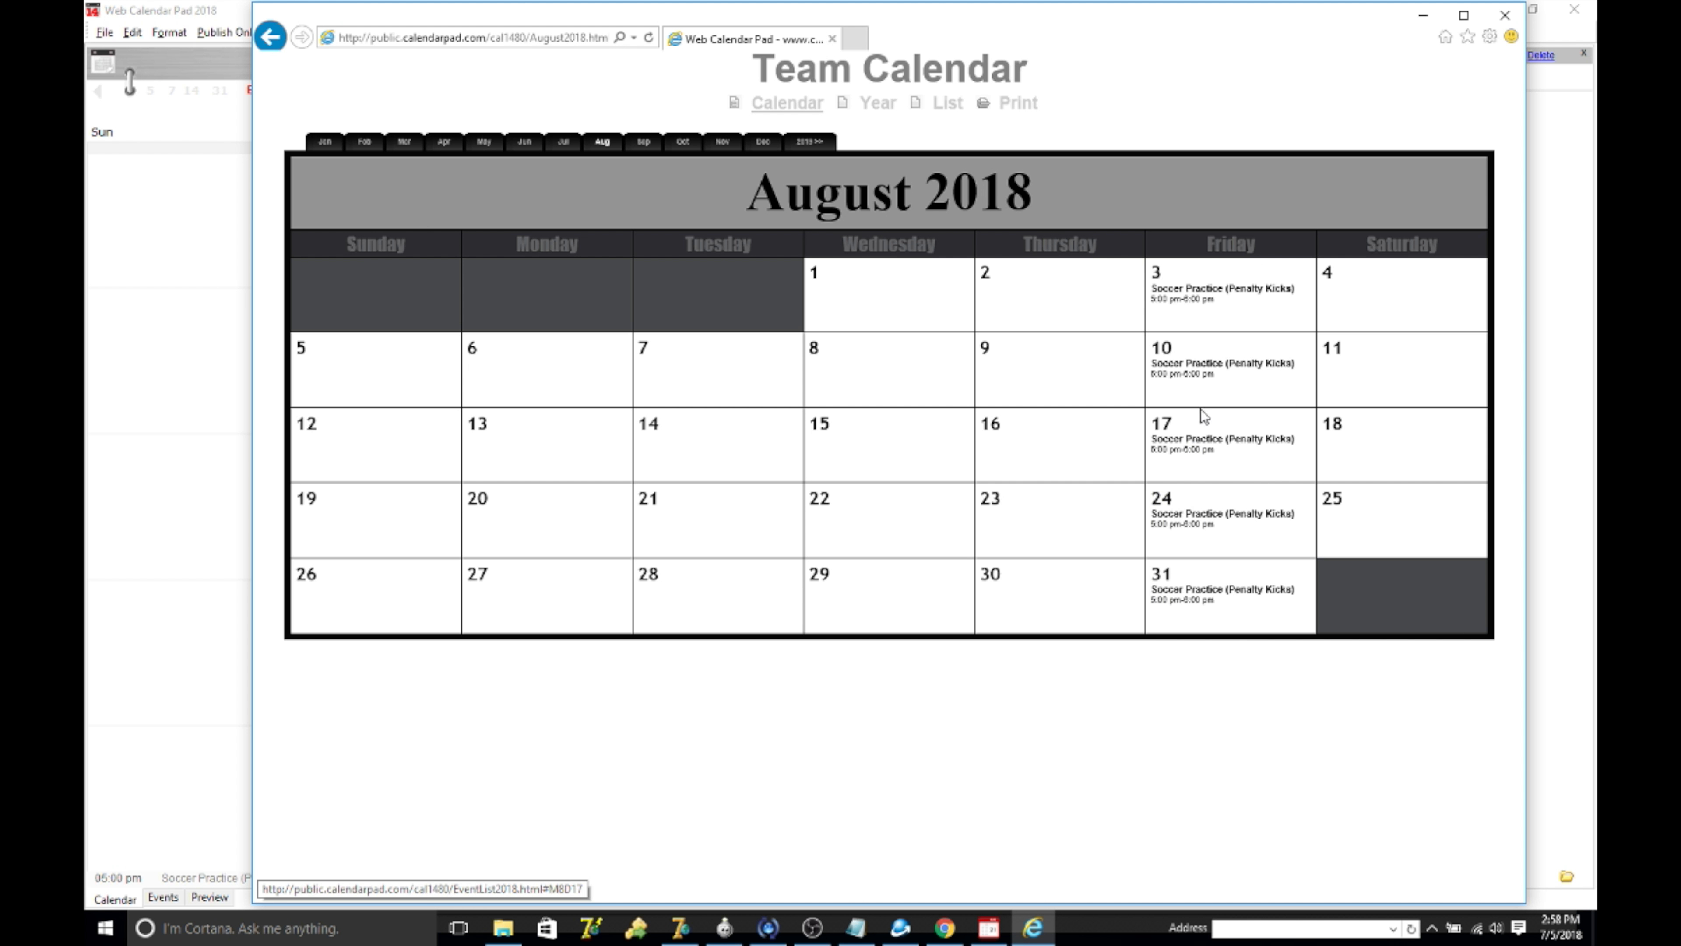
mouse_move(1209, 368)
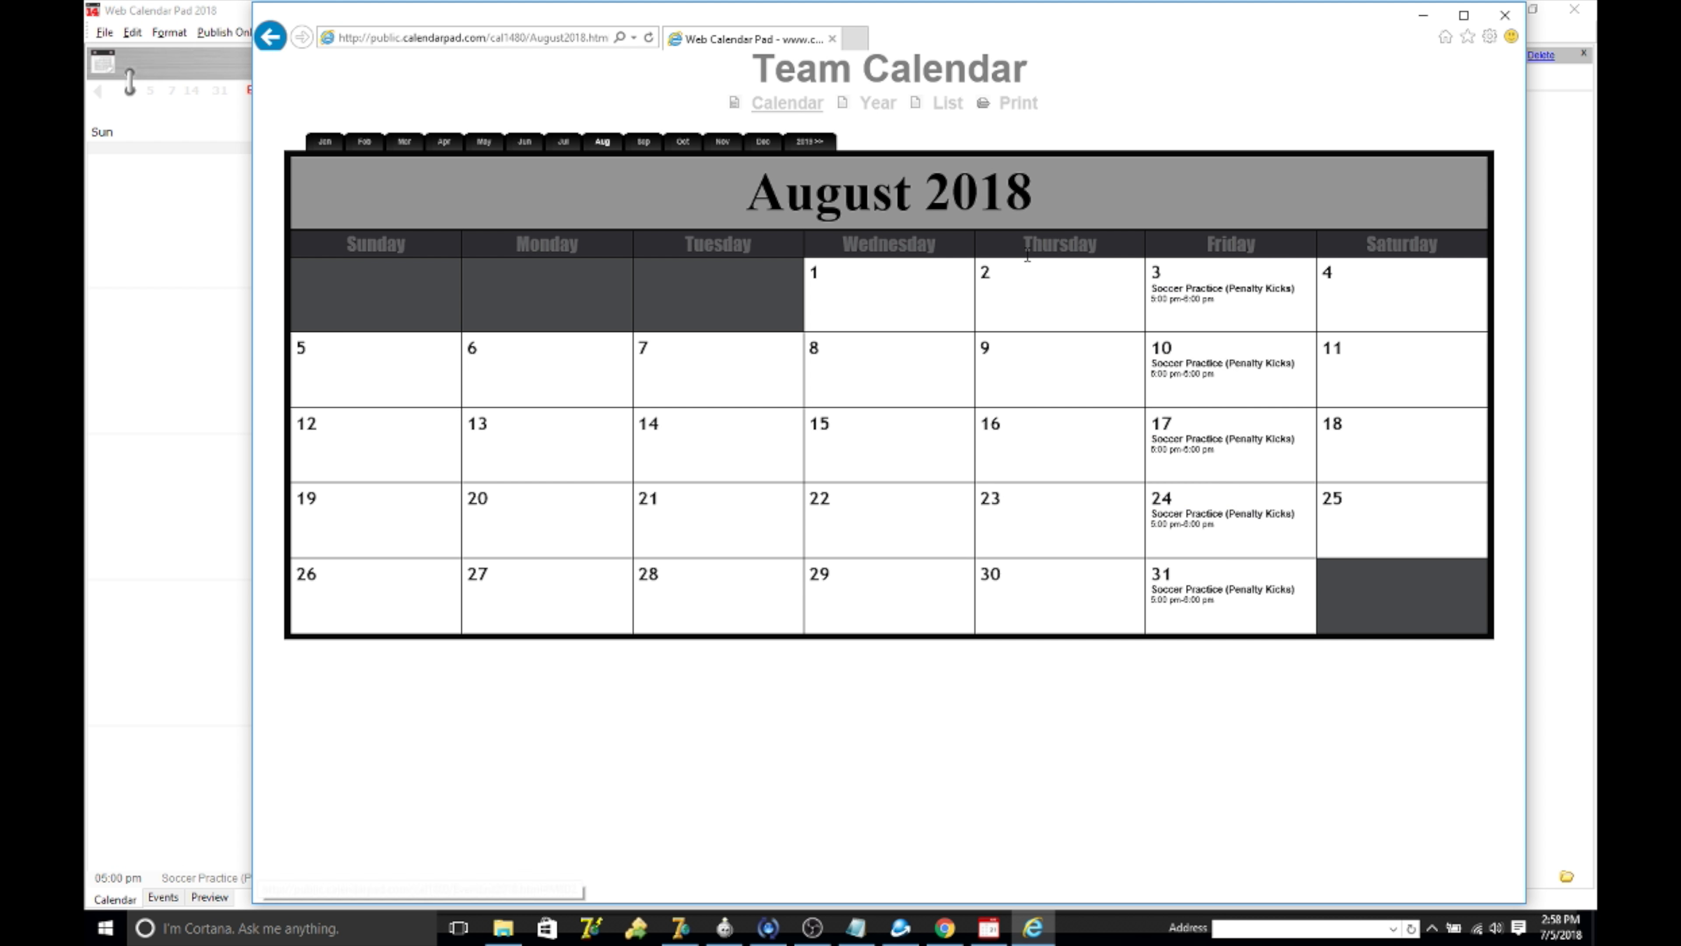
left_click(562, 142)
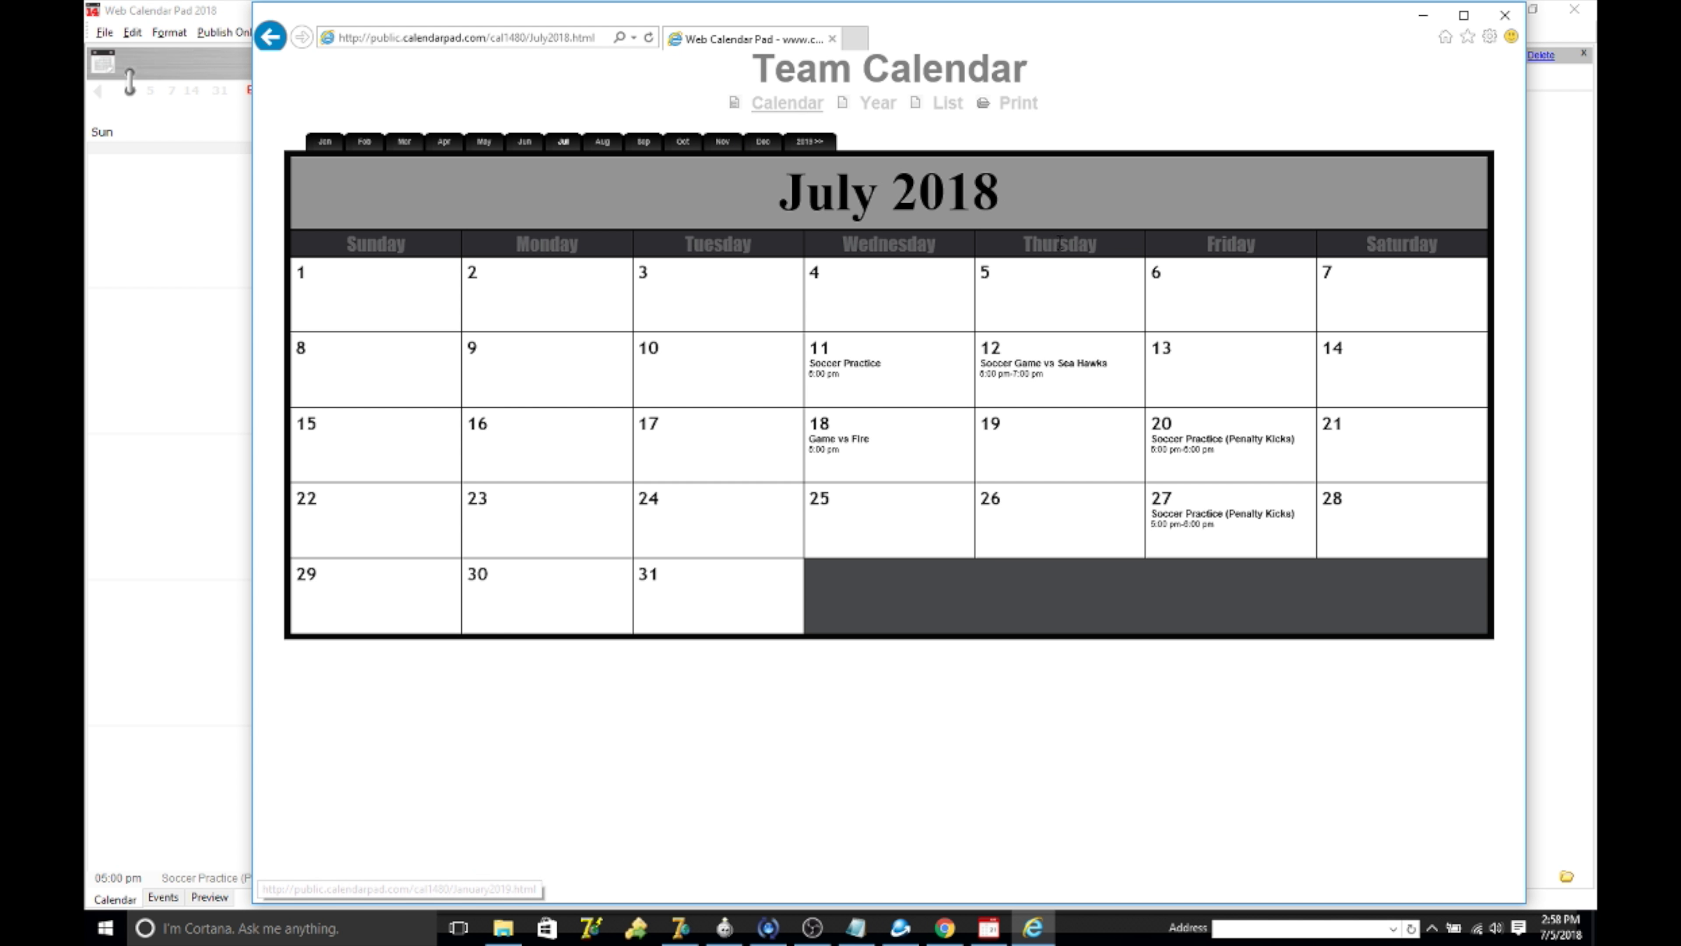
- Try replacing July2018.html with /Calendar in the published calendar's web address
left_click(517, 38)
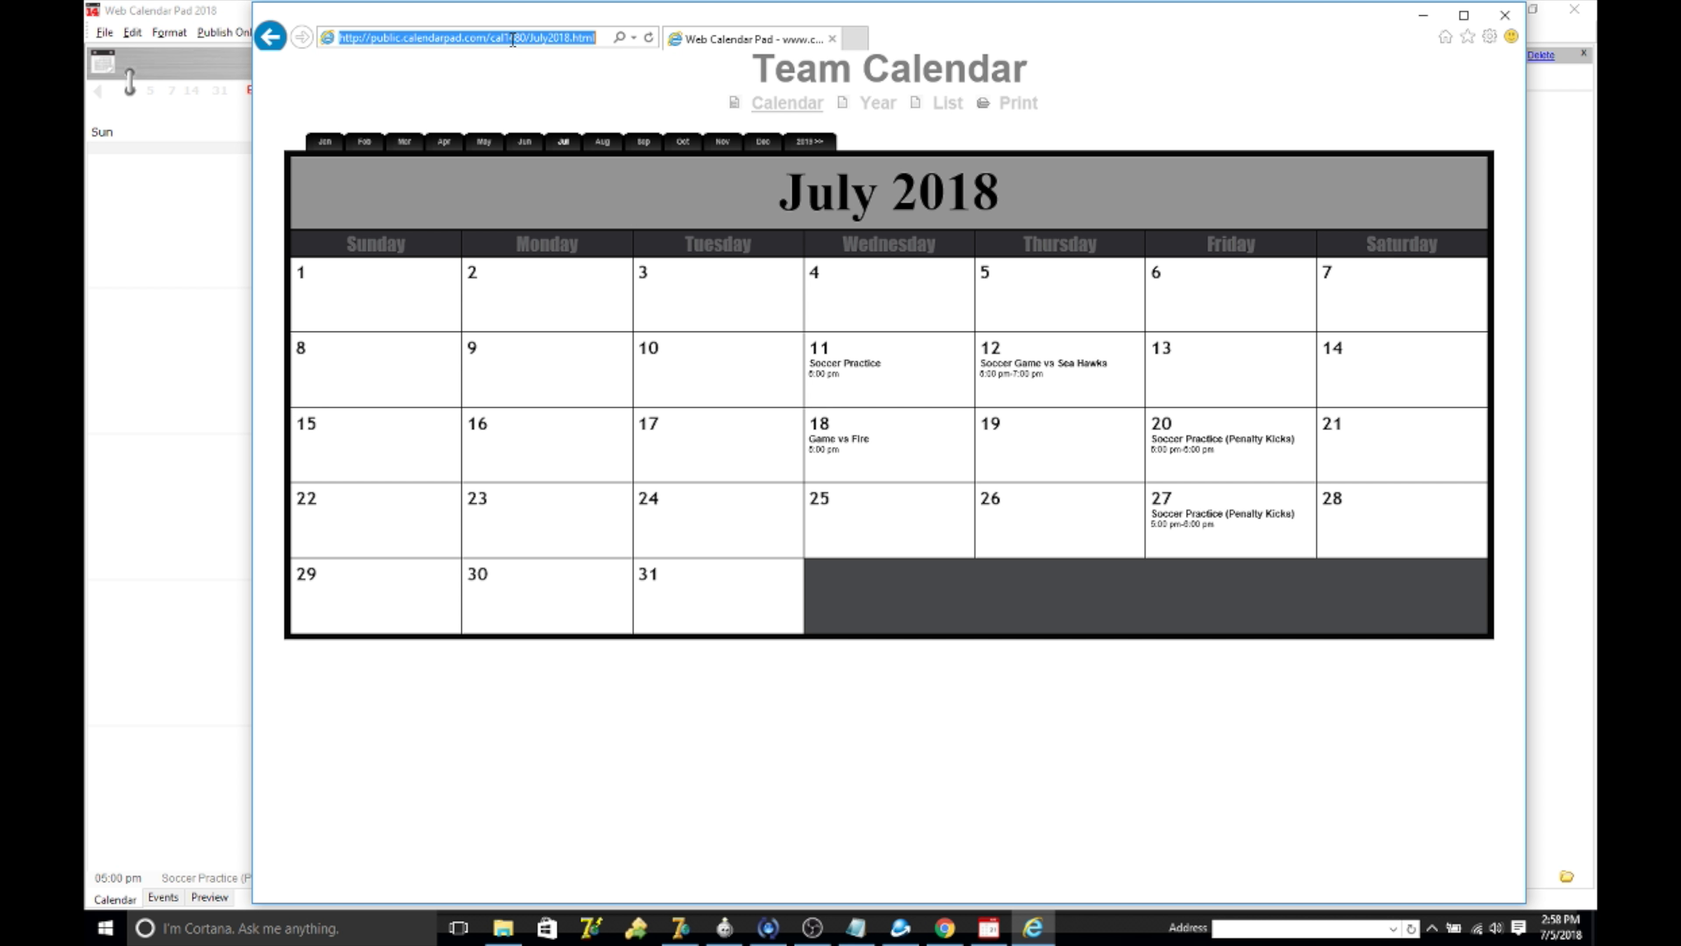
right_click(564, 40)
left_click(602, 98)
left_click(534, 35)
left_click_drag(528, 37, 619, 40)
left_click(633, 39)
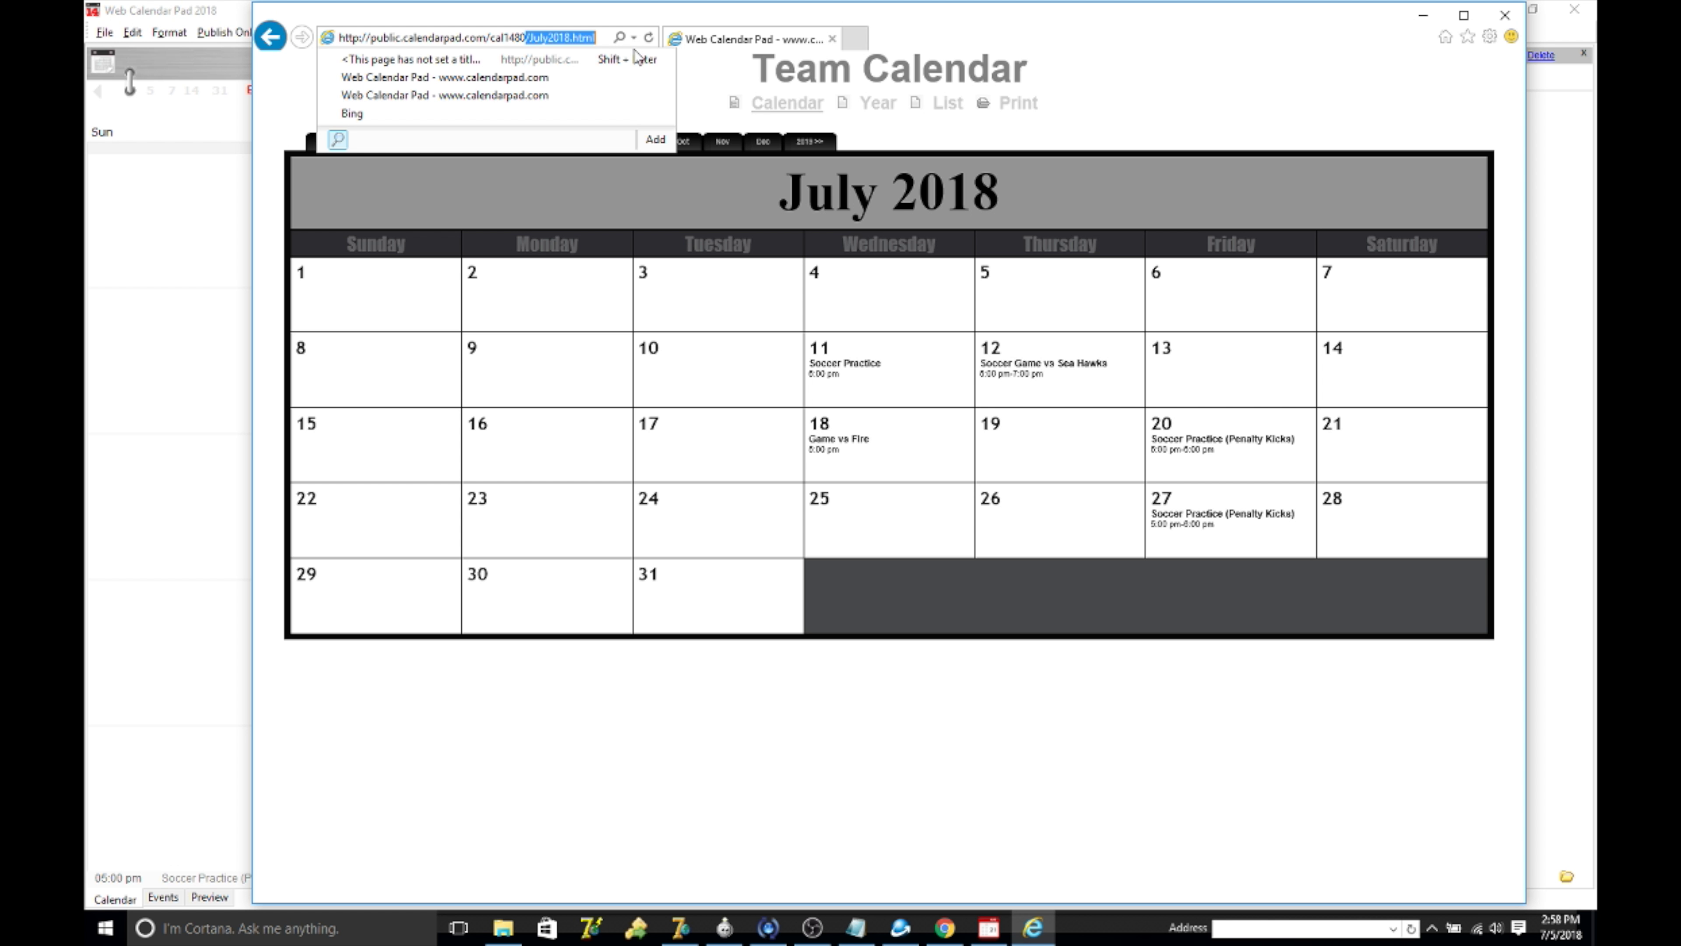
type("/Calendar")
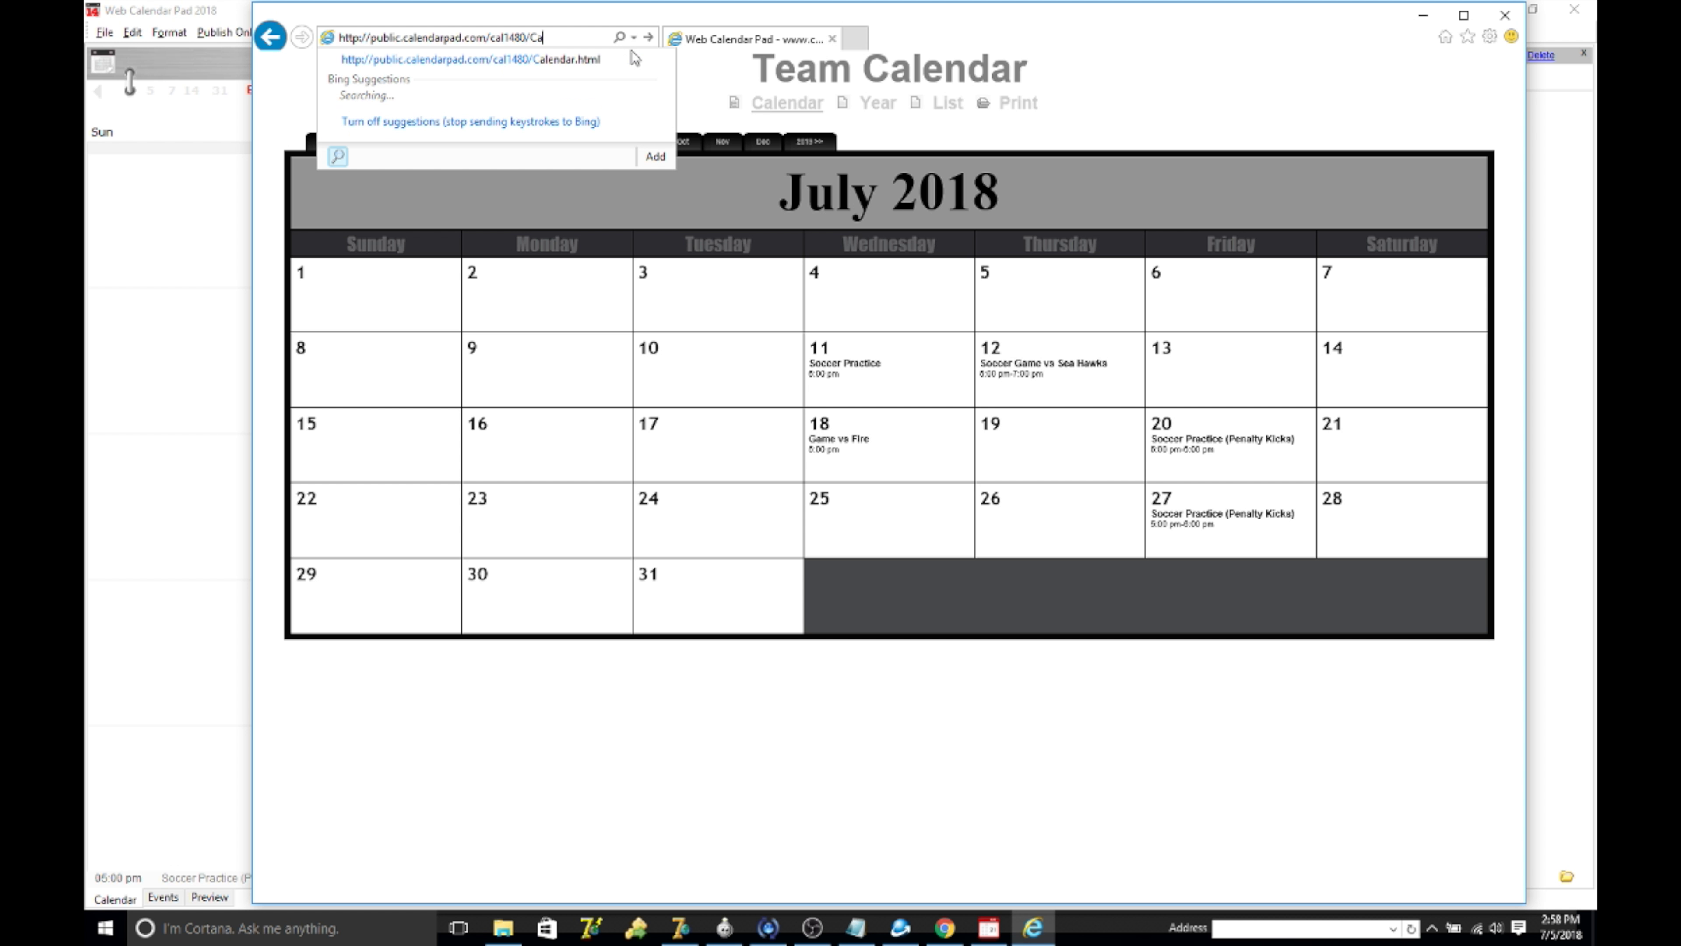
key("Escape")
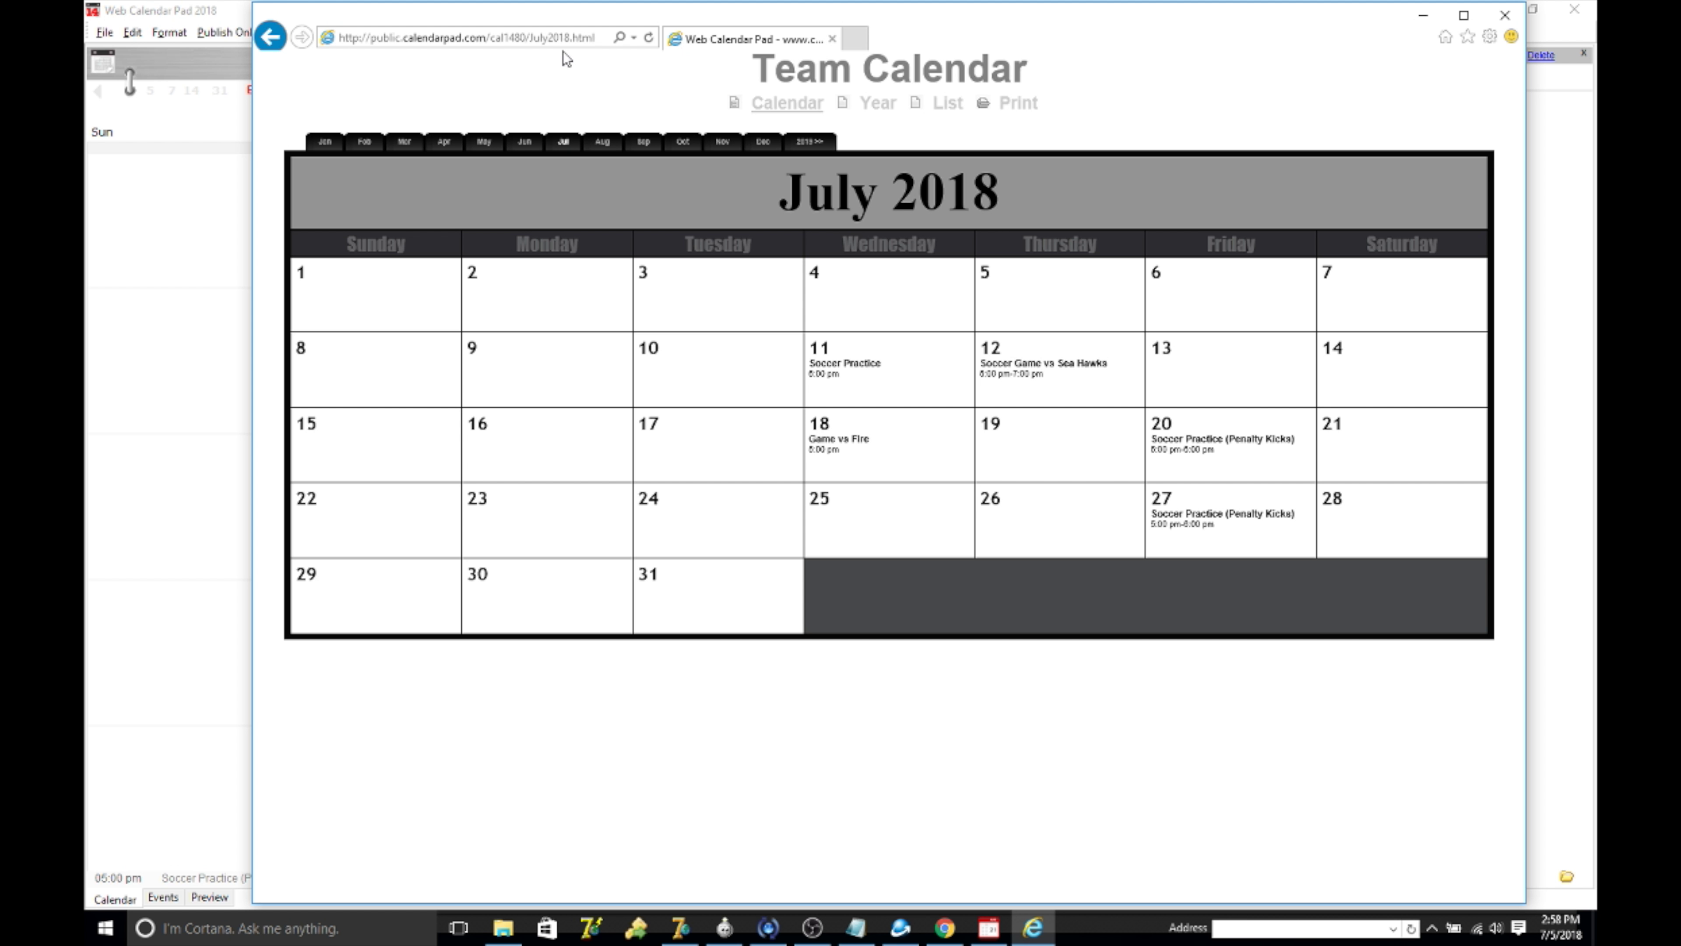
left_click(541, 36)
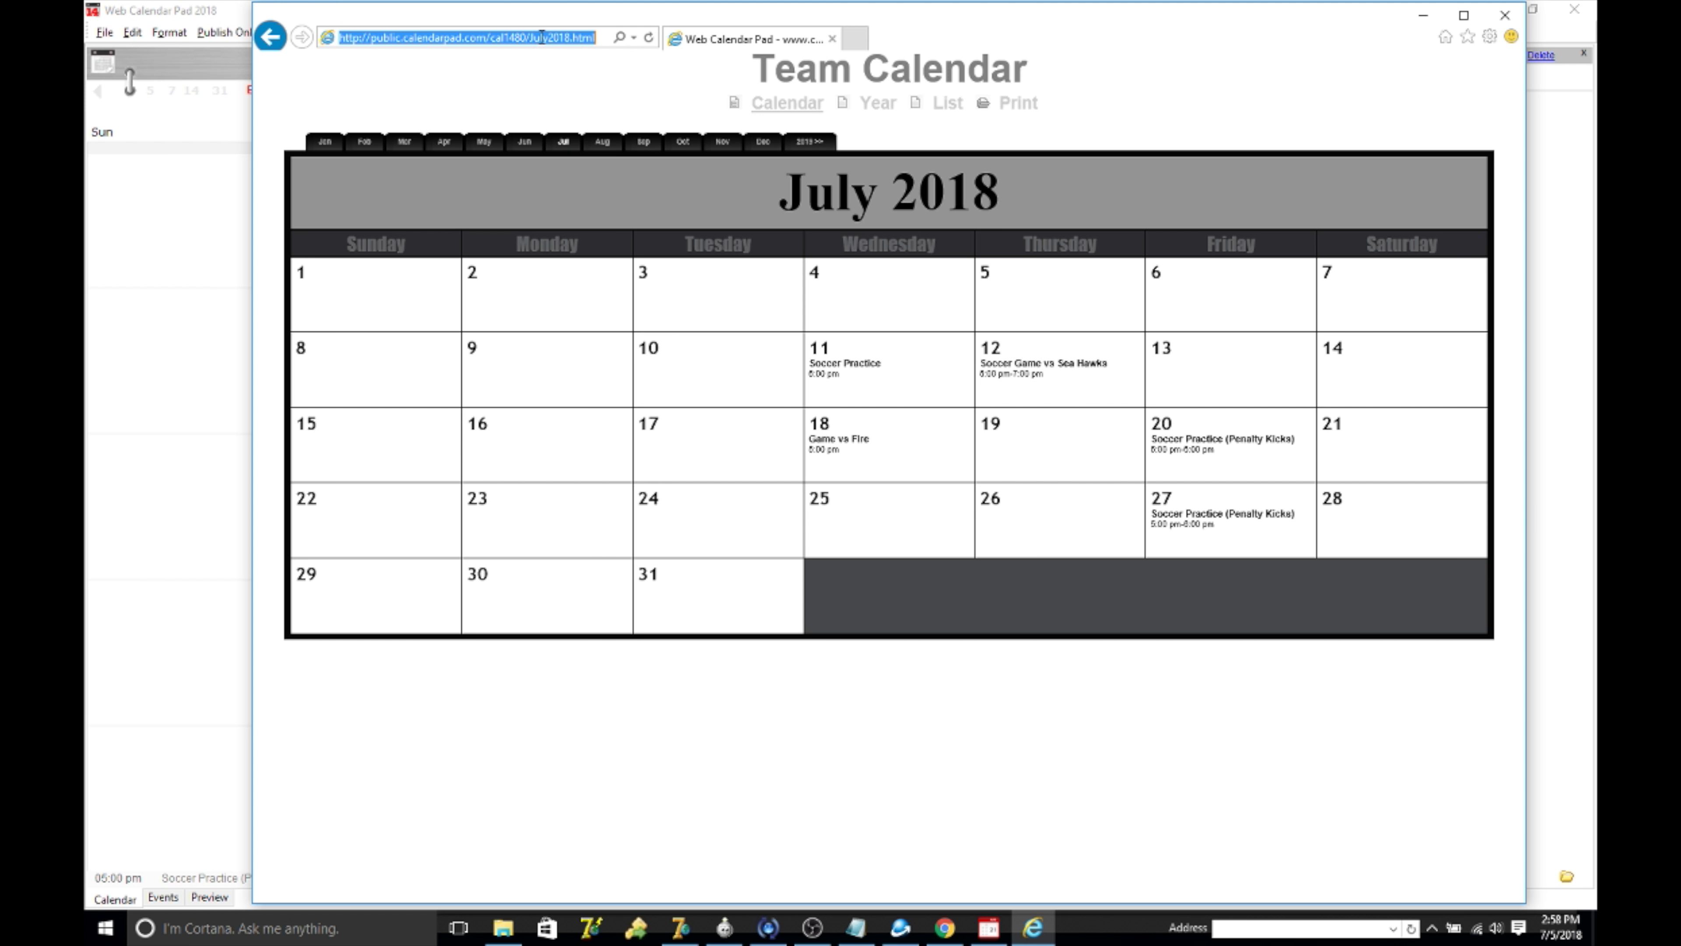
- Close the published page and copy the Large Calendar embed code to the clipboard
left_click(1499, 12)
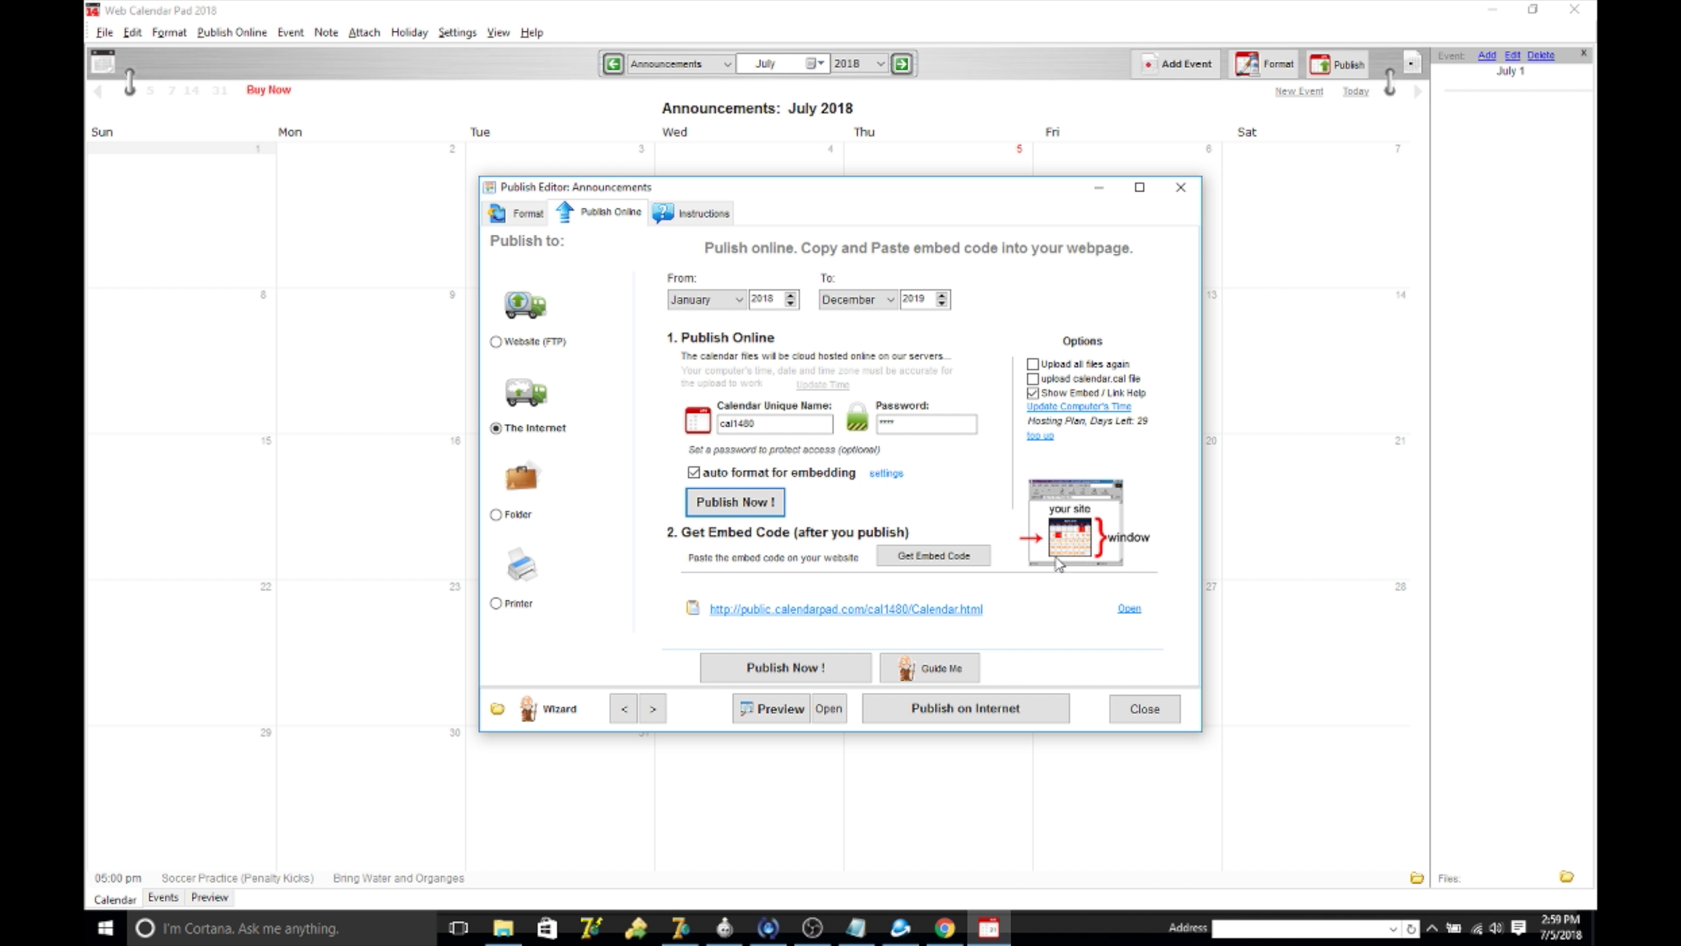
left_click(951, 558)
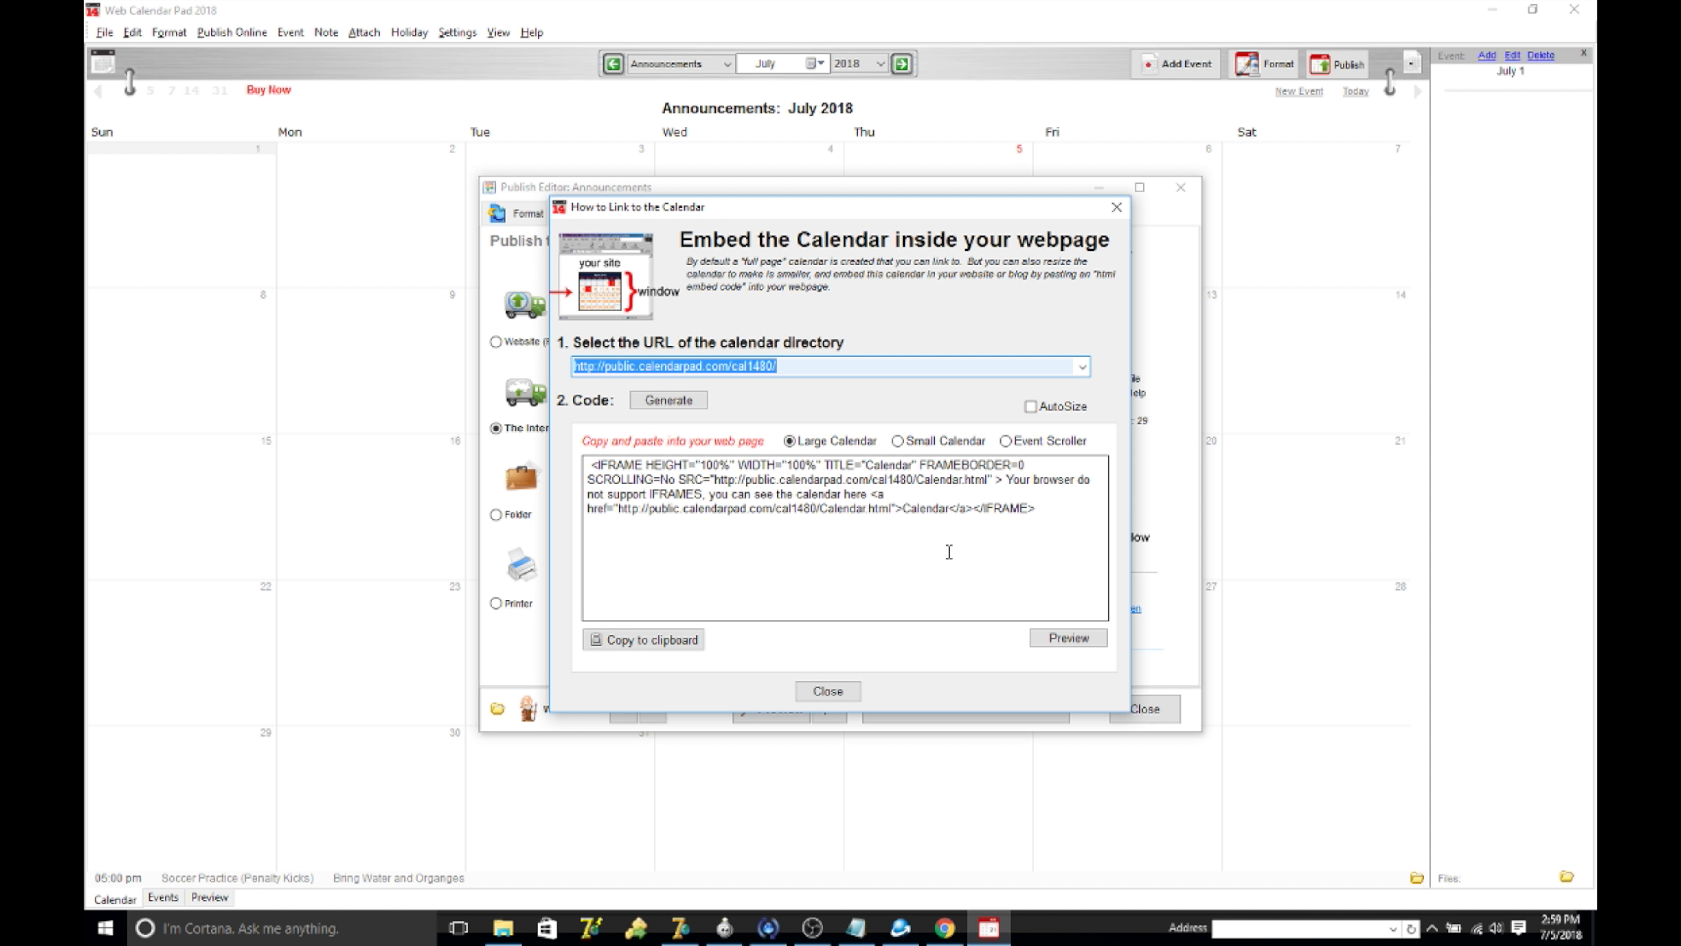
left_click_drag(1039, 540, 587, 463)
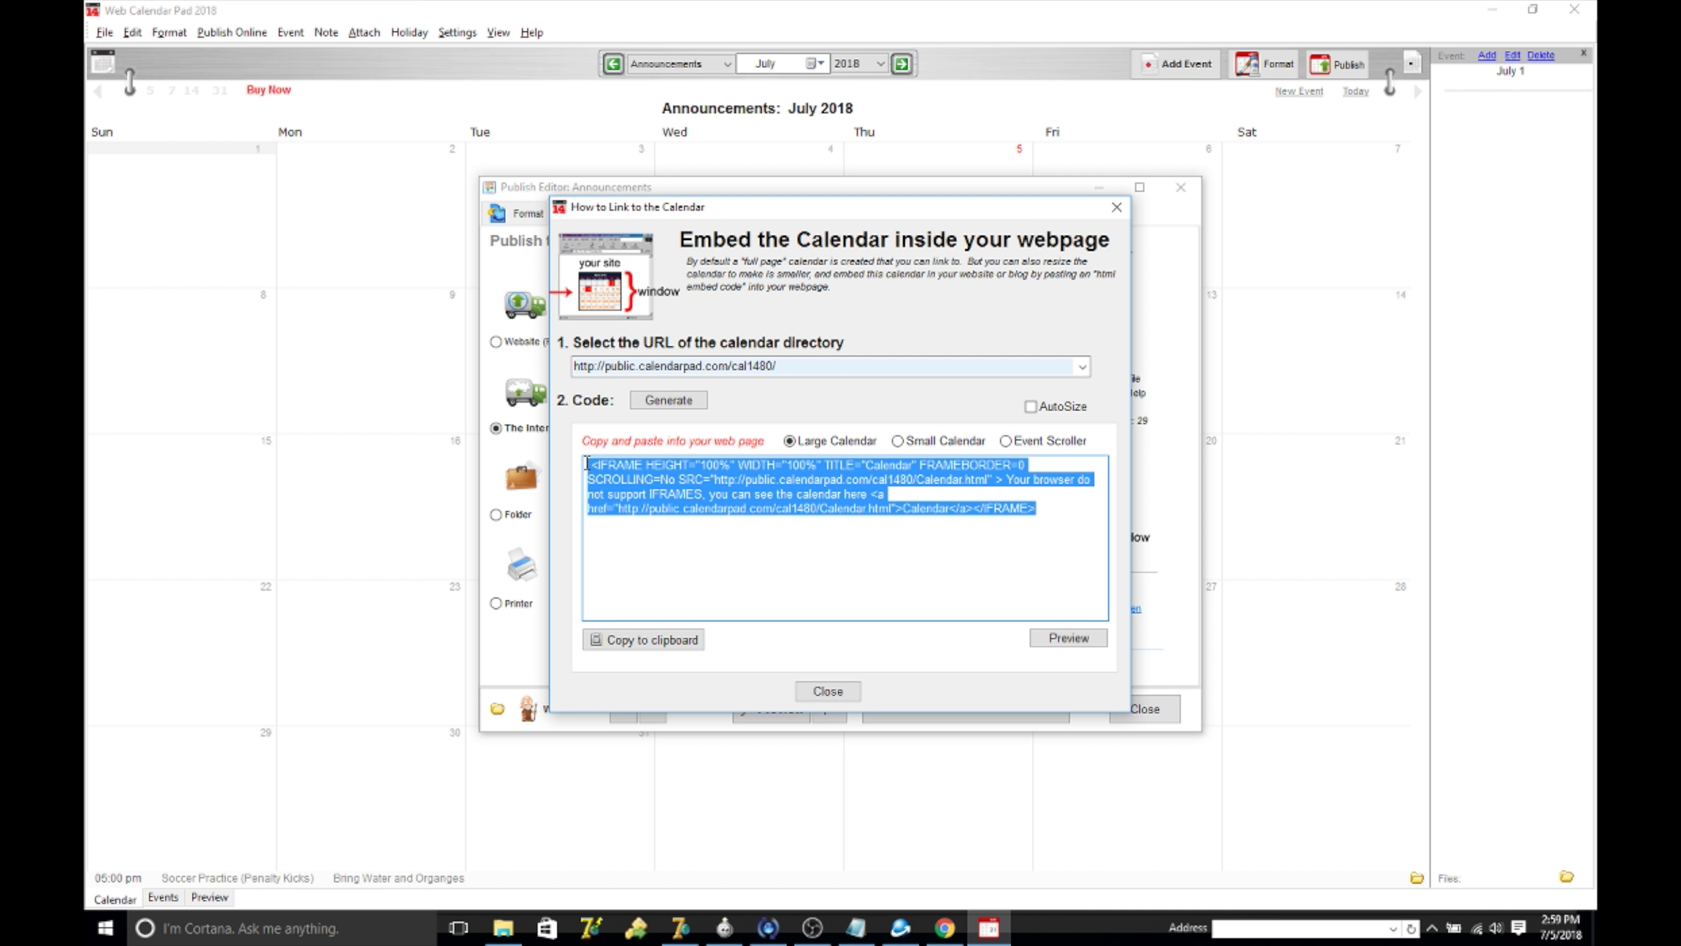
right_click(686, 482)
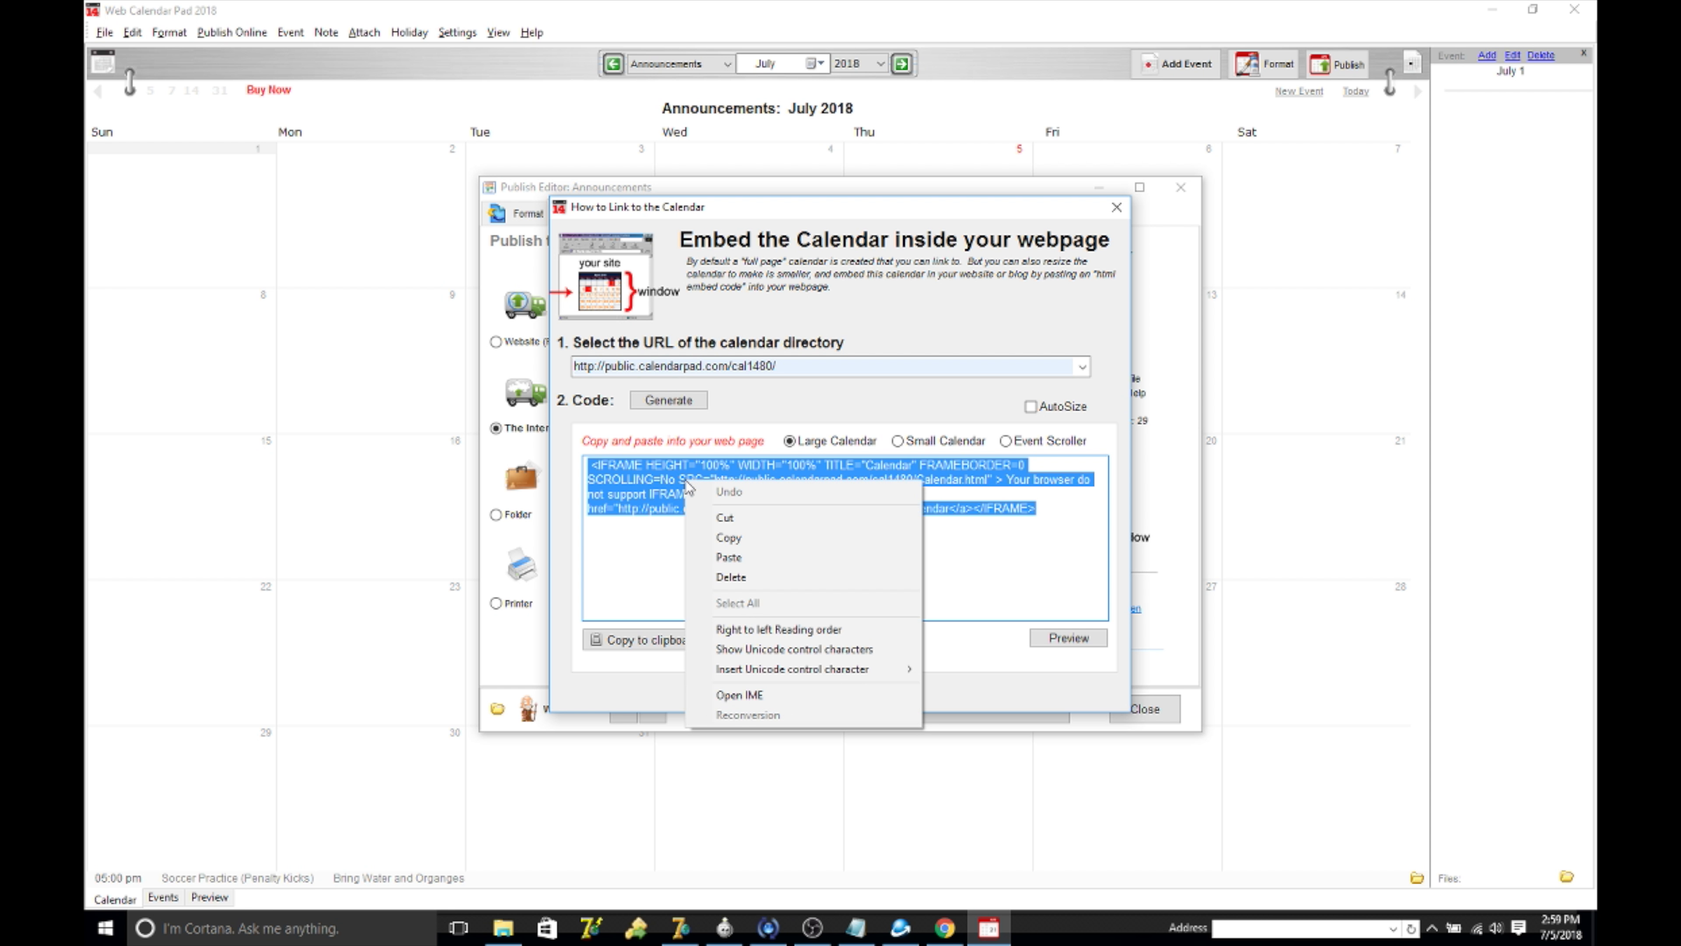
left_click(752, 538)
right_click(744, 487)
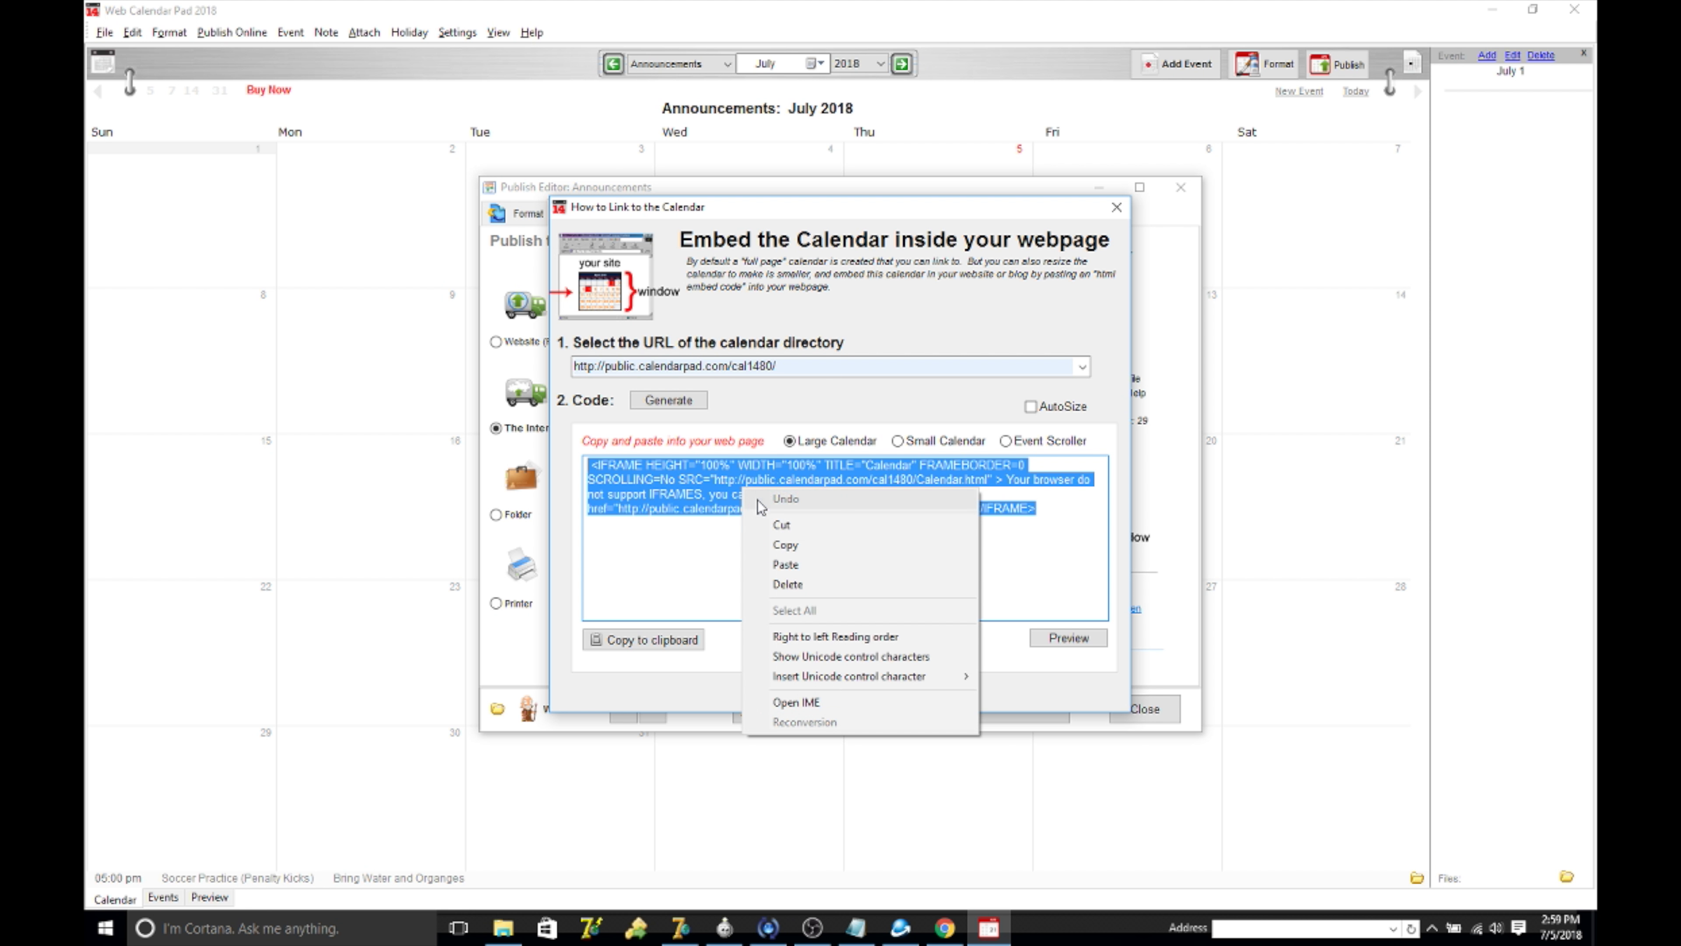
left_click(797, 540)
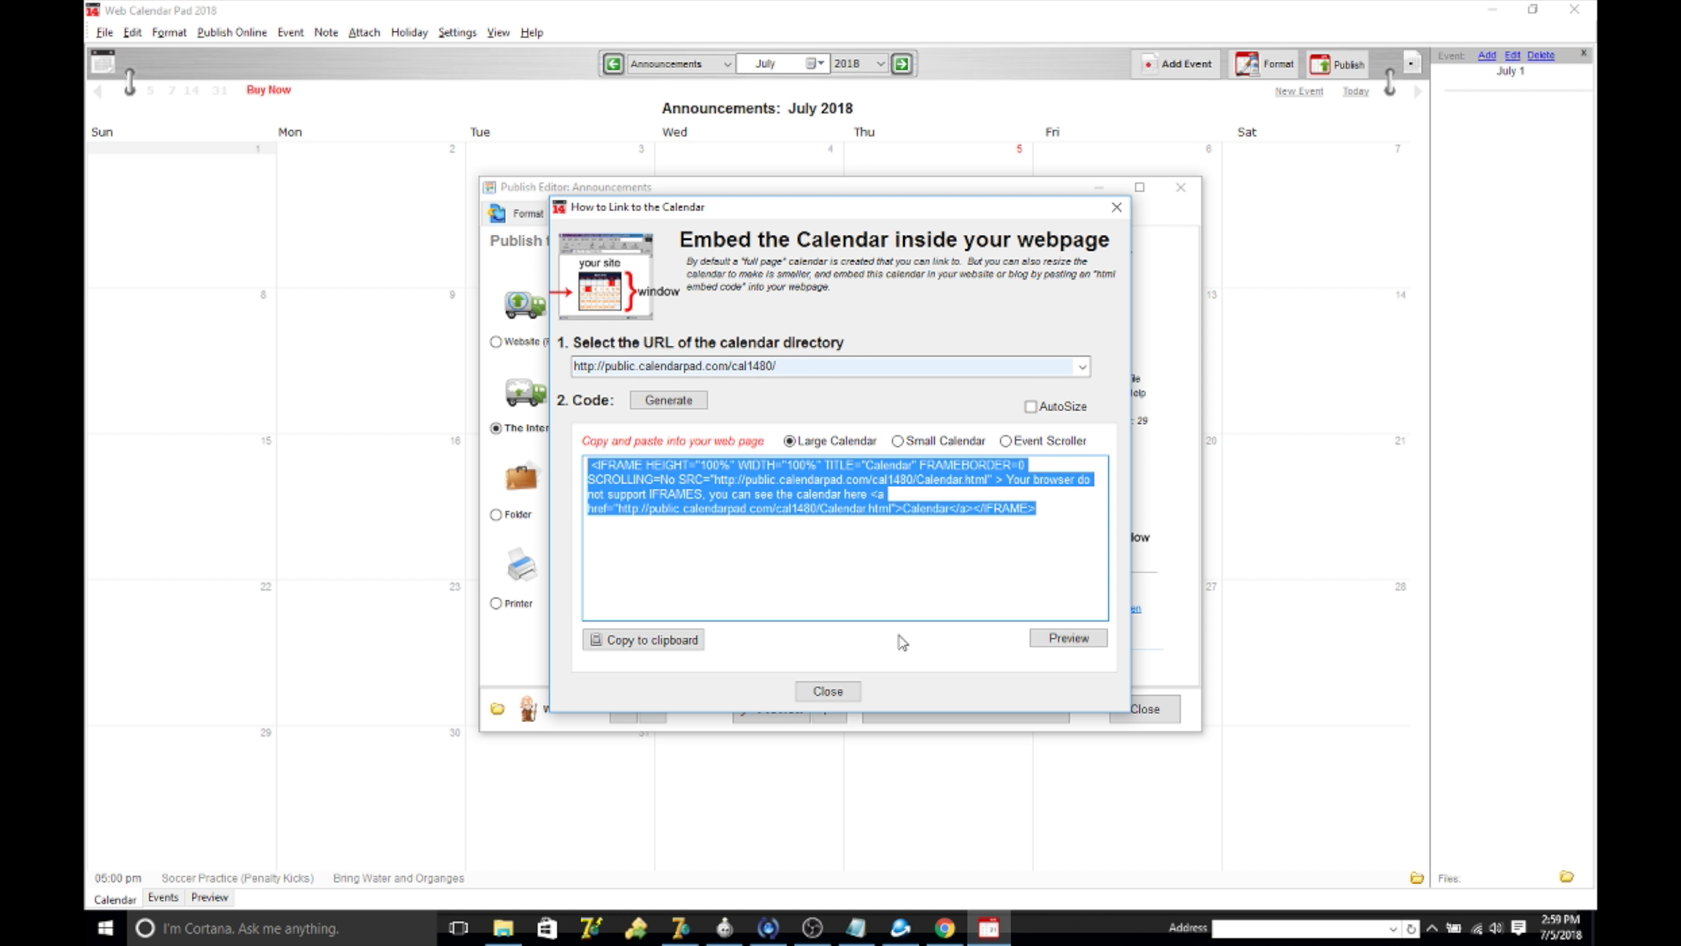
left_click(850, 691)
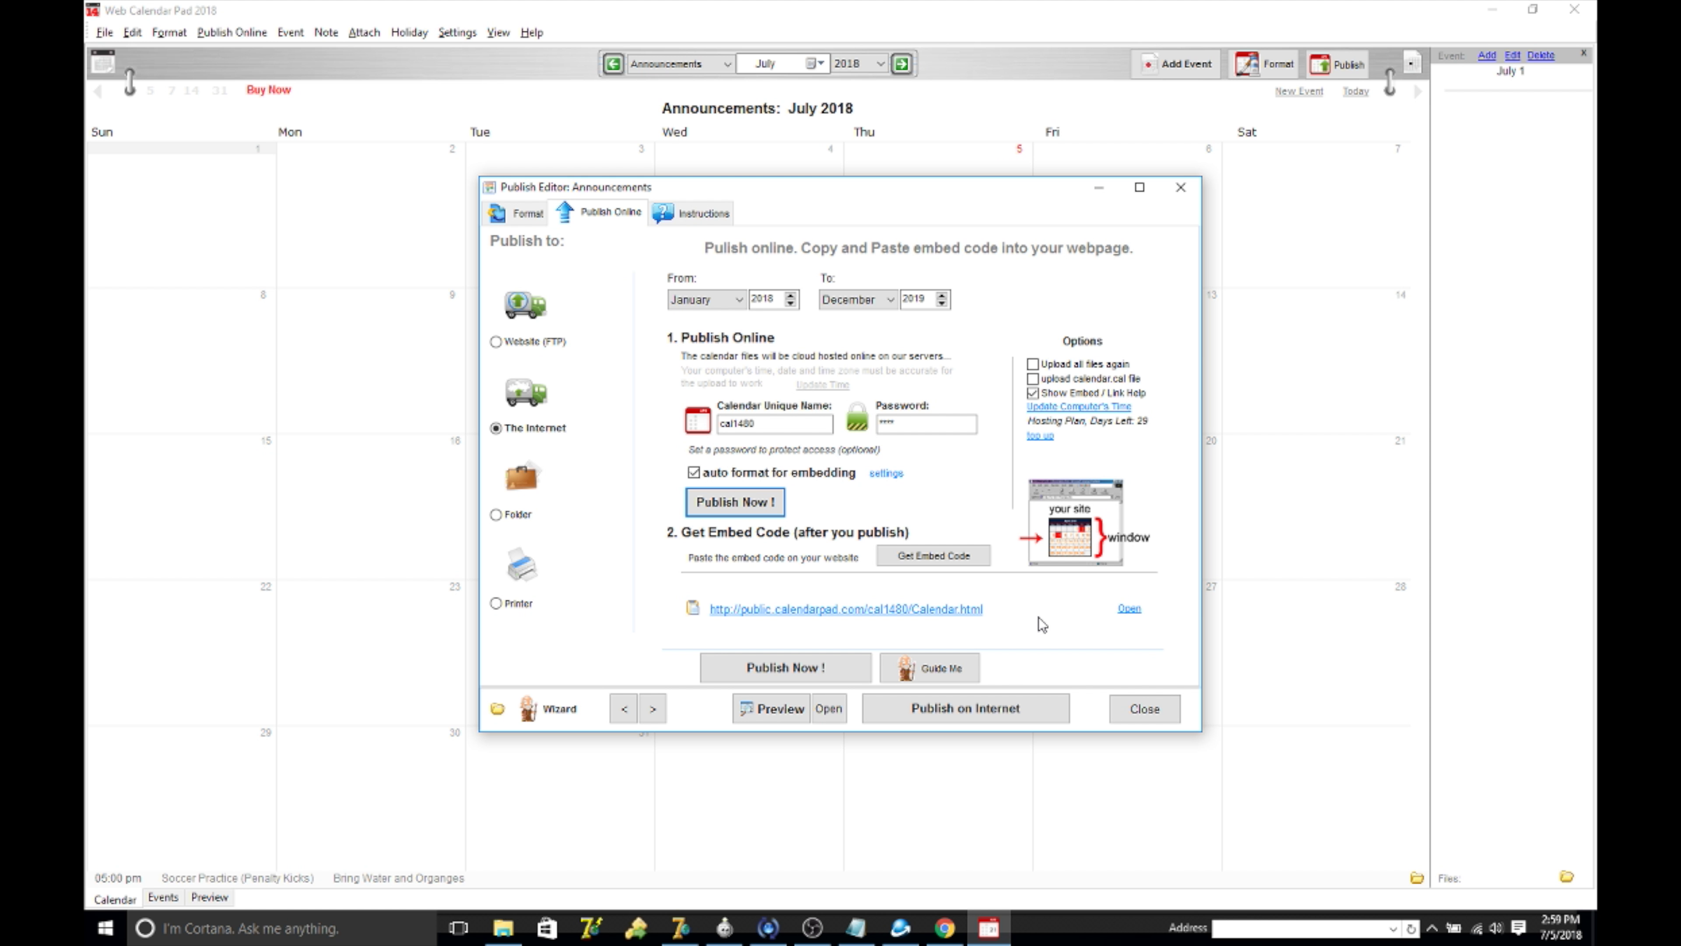
- Switch to test.html in Notepad, delete the existing calendar IFRAME line and save the file
left_click(856, 927)
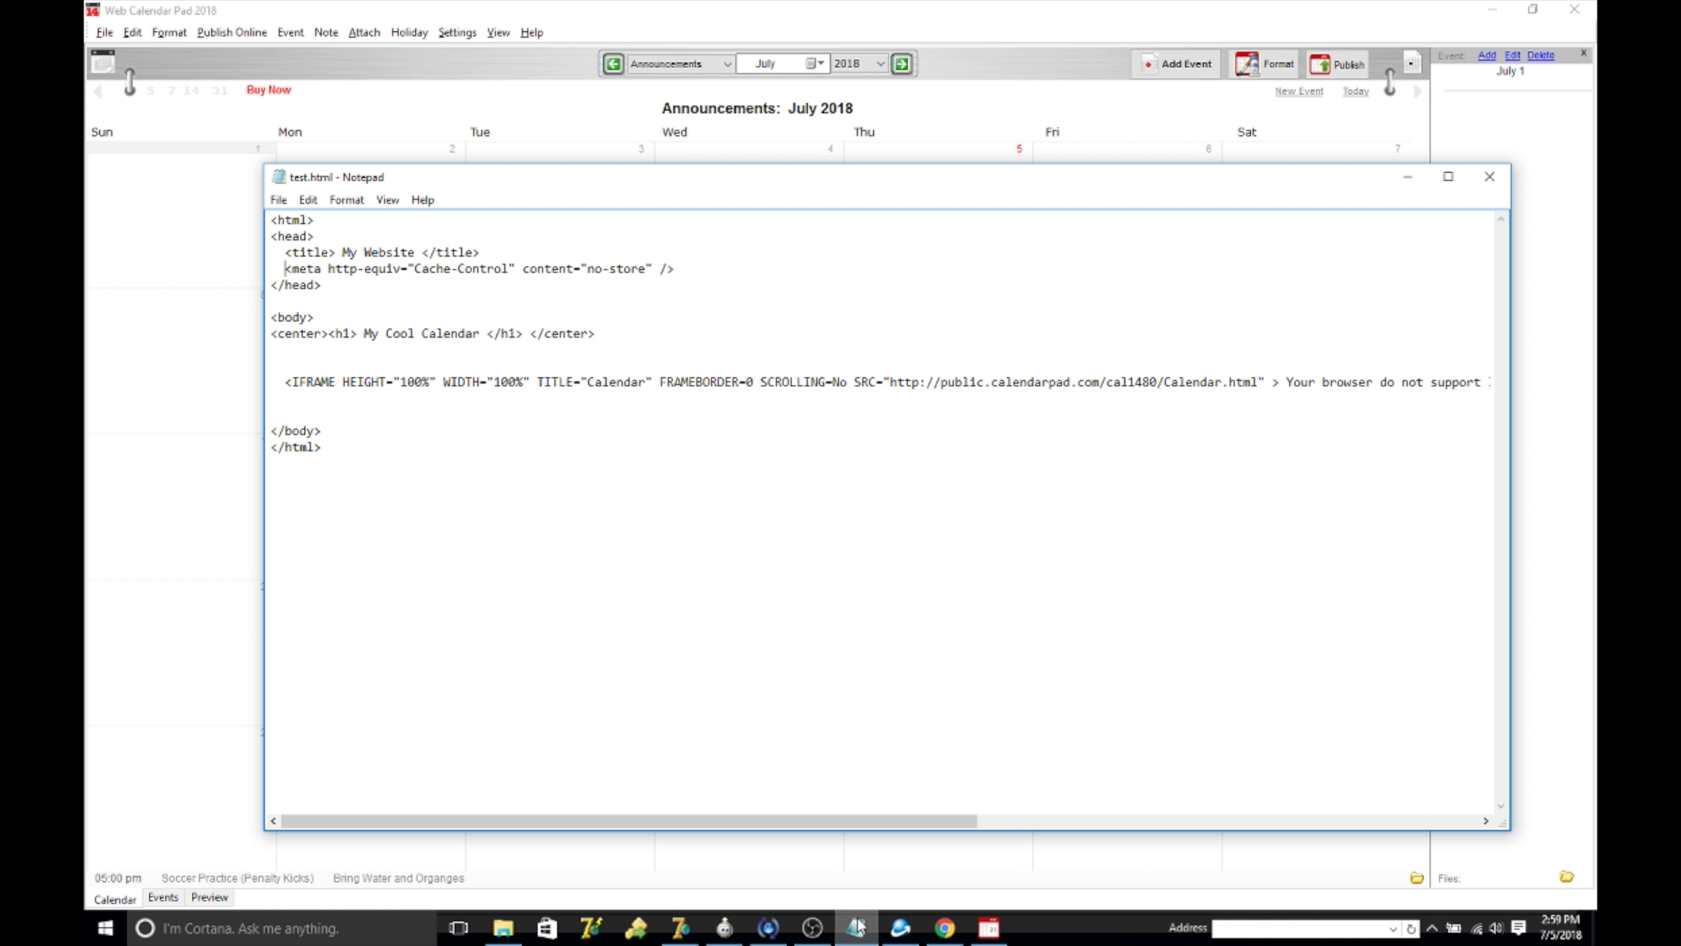
left_click_drag(301, 398, 259, 357)
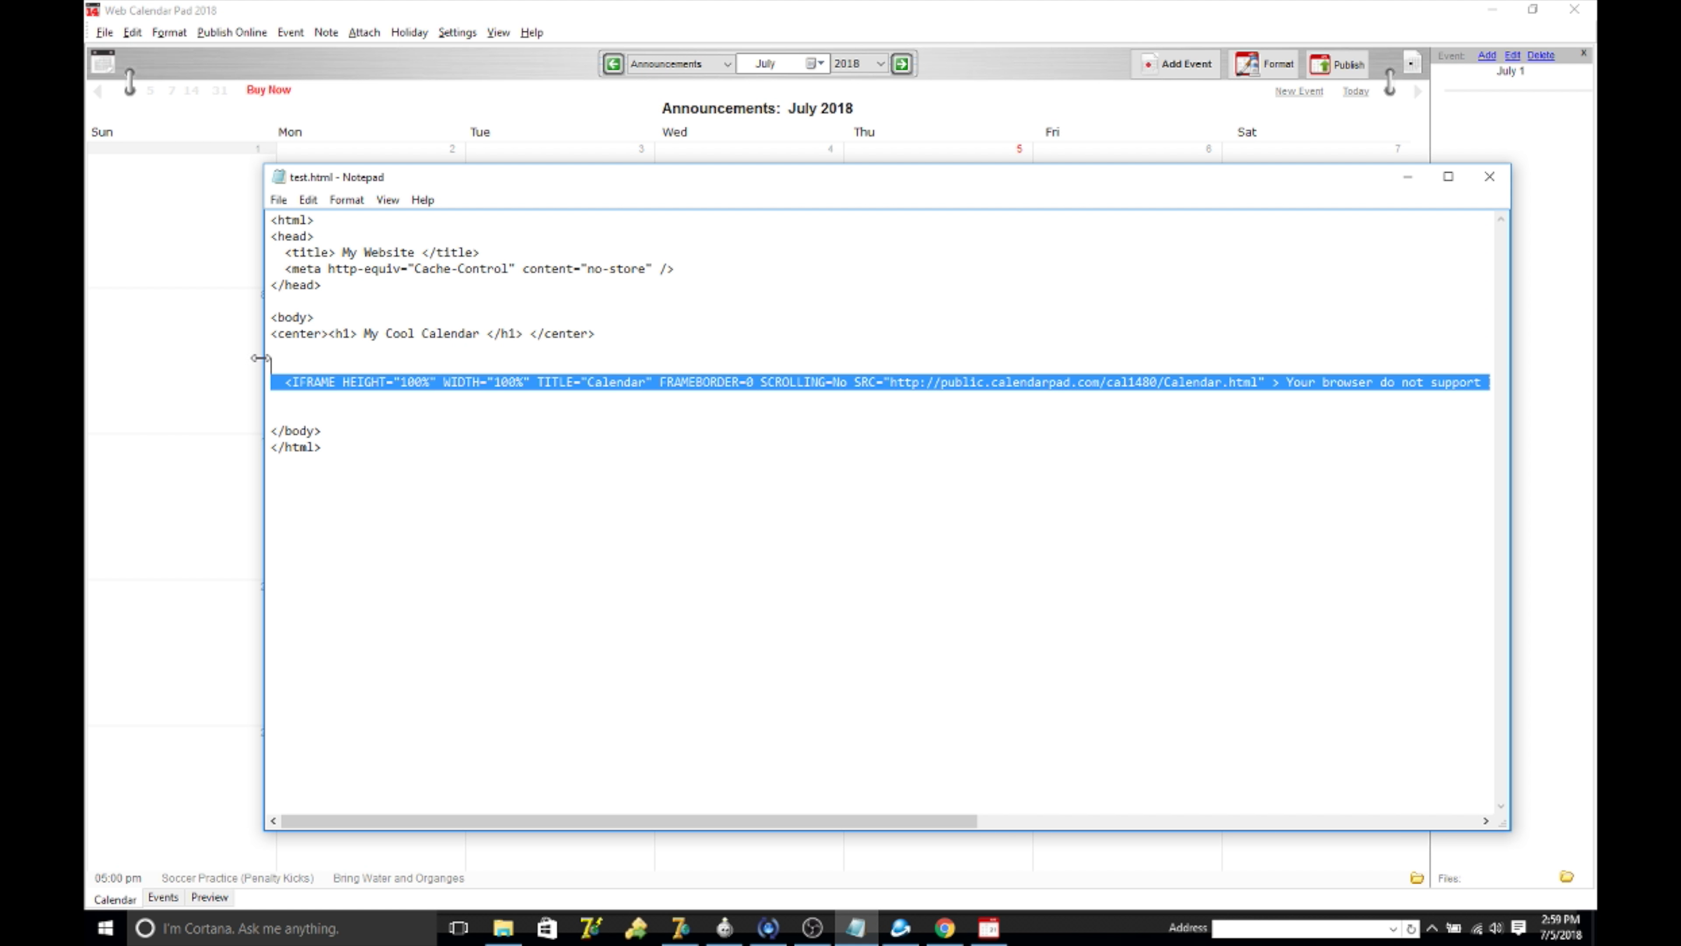
key("Delete")
left_click(278, 199)
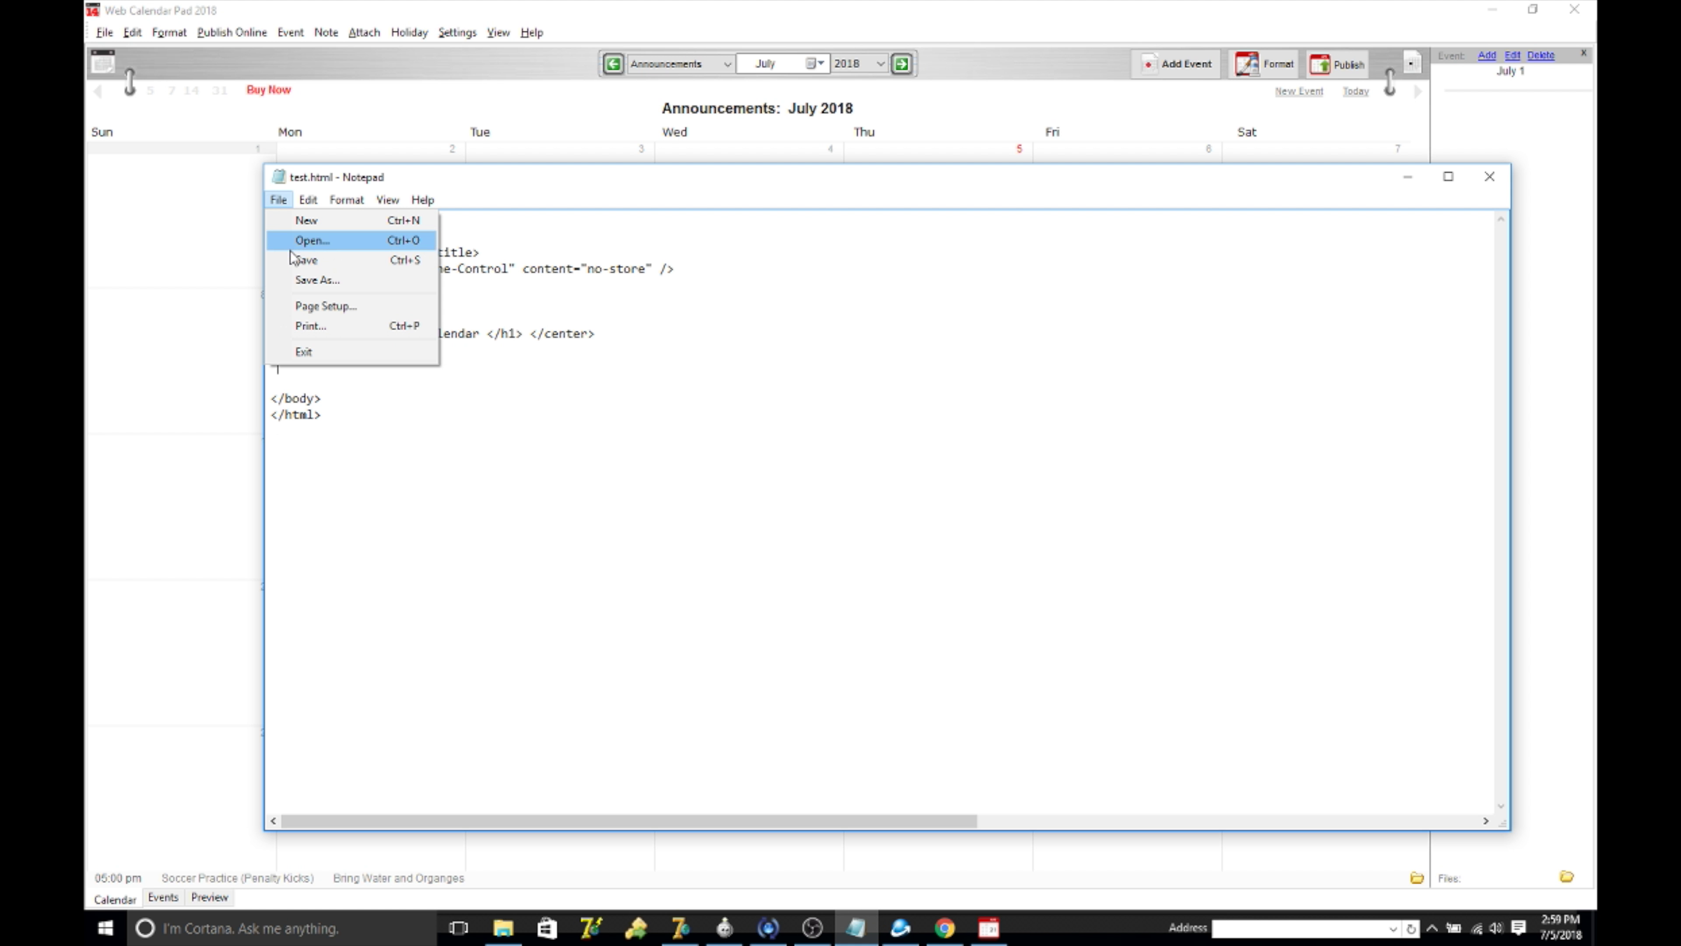
left_click(295, 260)
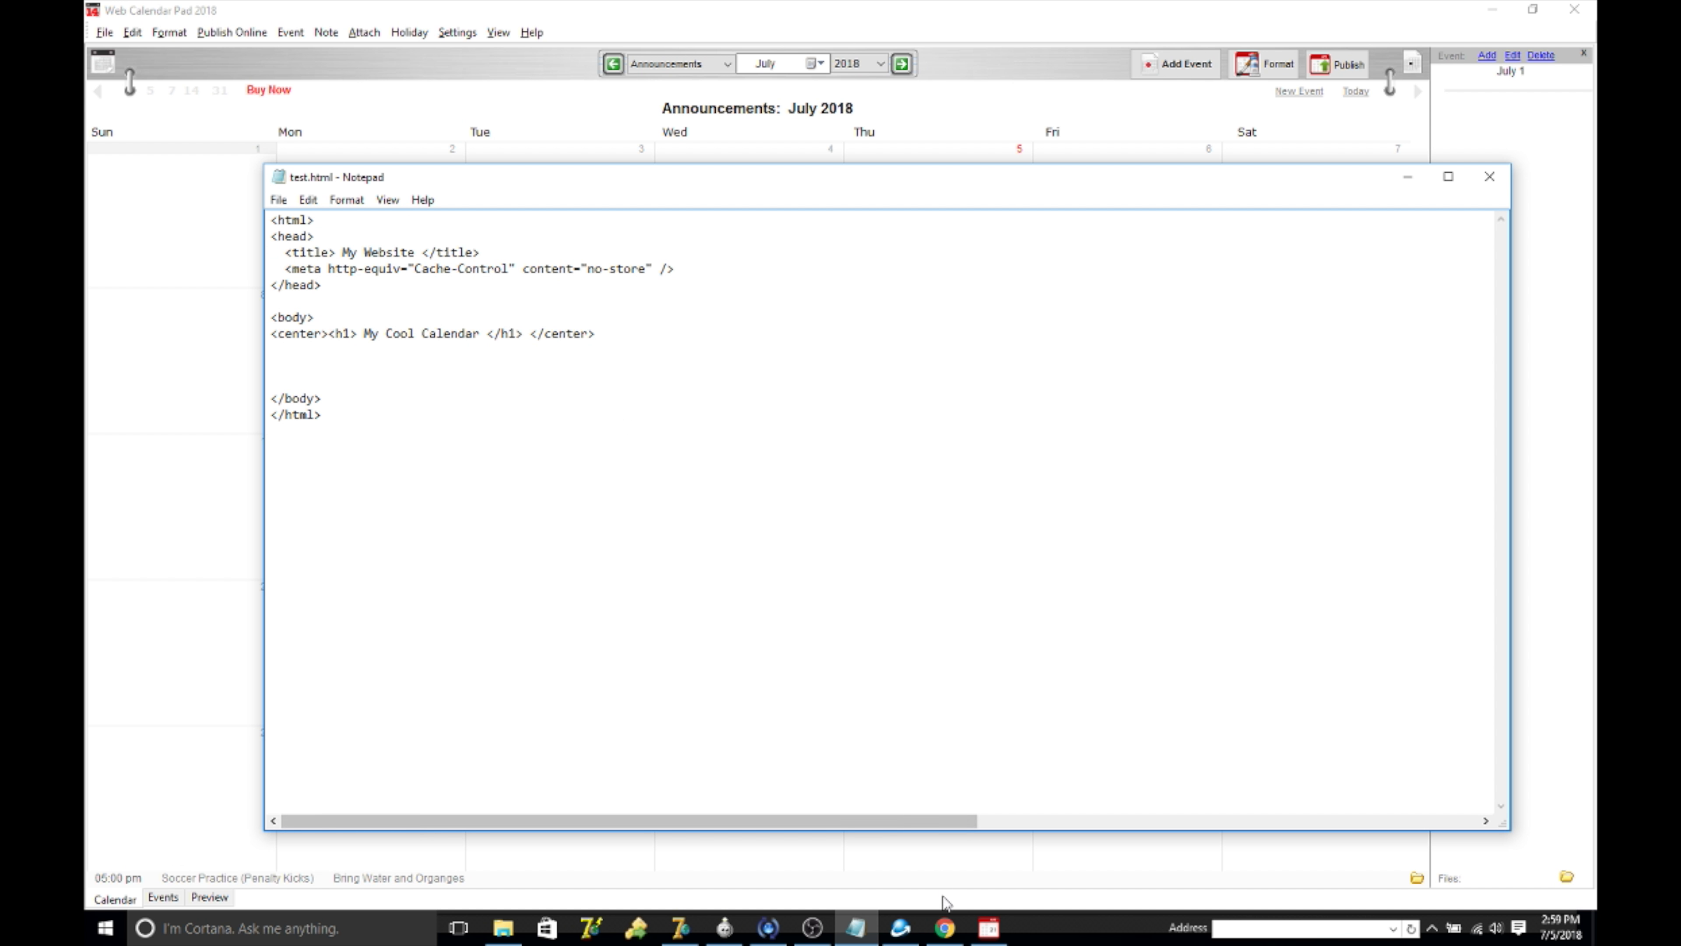
- Switch to Chrome, reload the test.html page and move its window down to uncover the HTML code
left_click(944, 928)
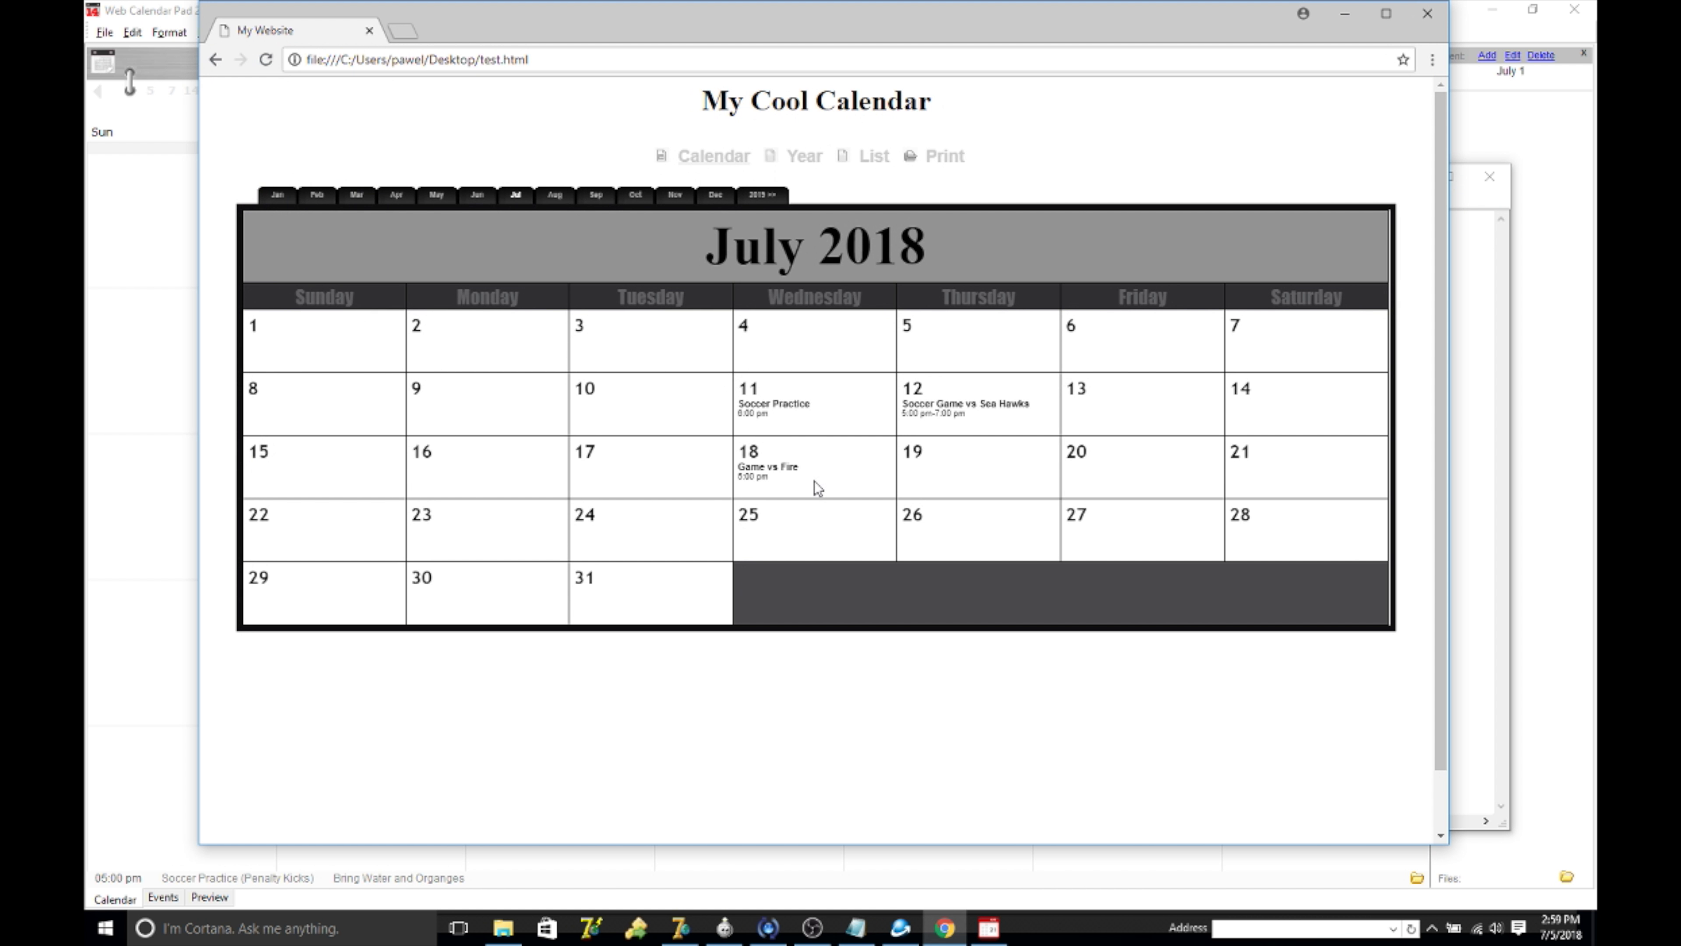
left_click(266, 59)
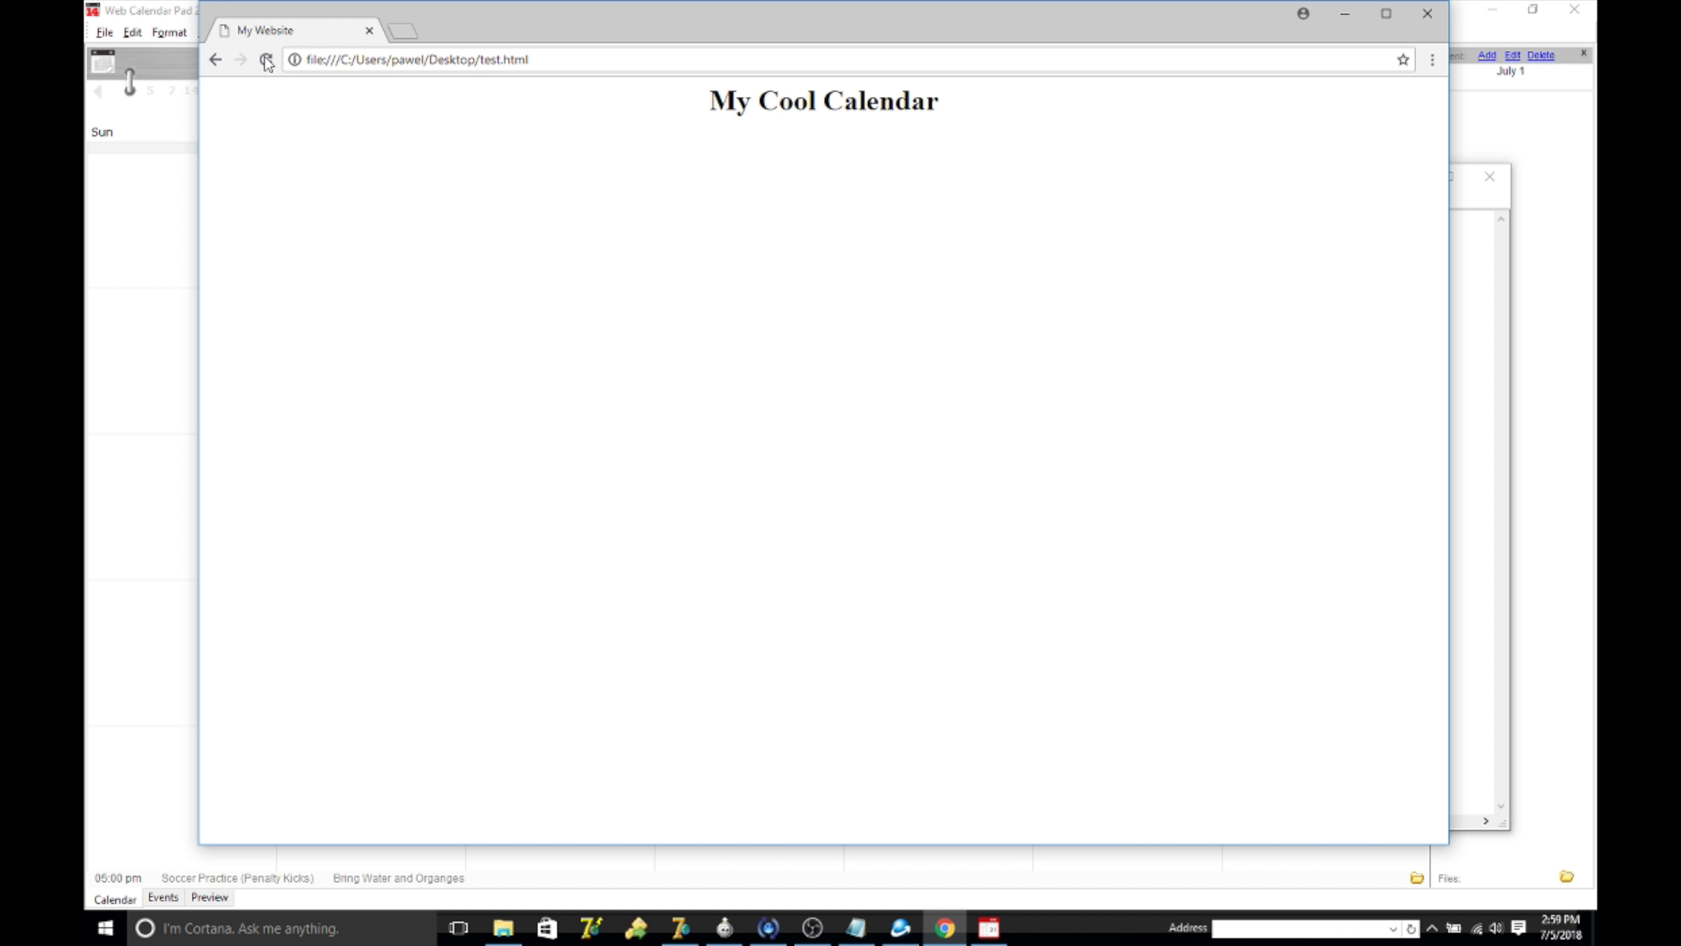
left_click_drag(529, 29, 605, 396)
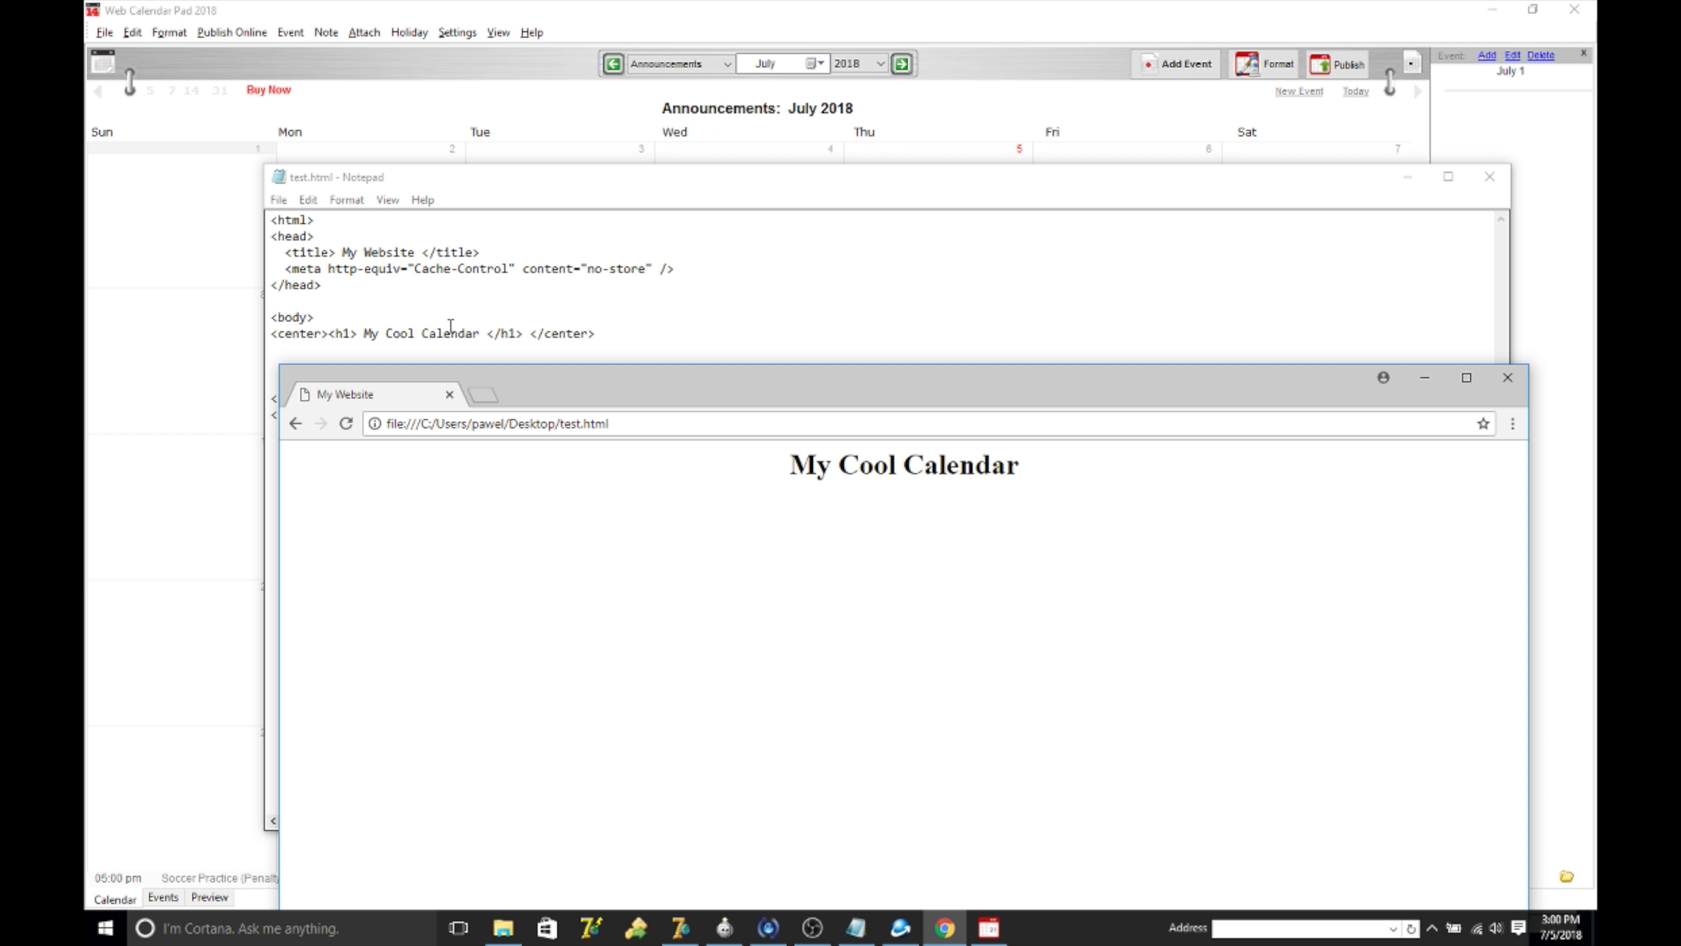
left_click_drag(525, 386, 542, 455)
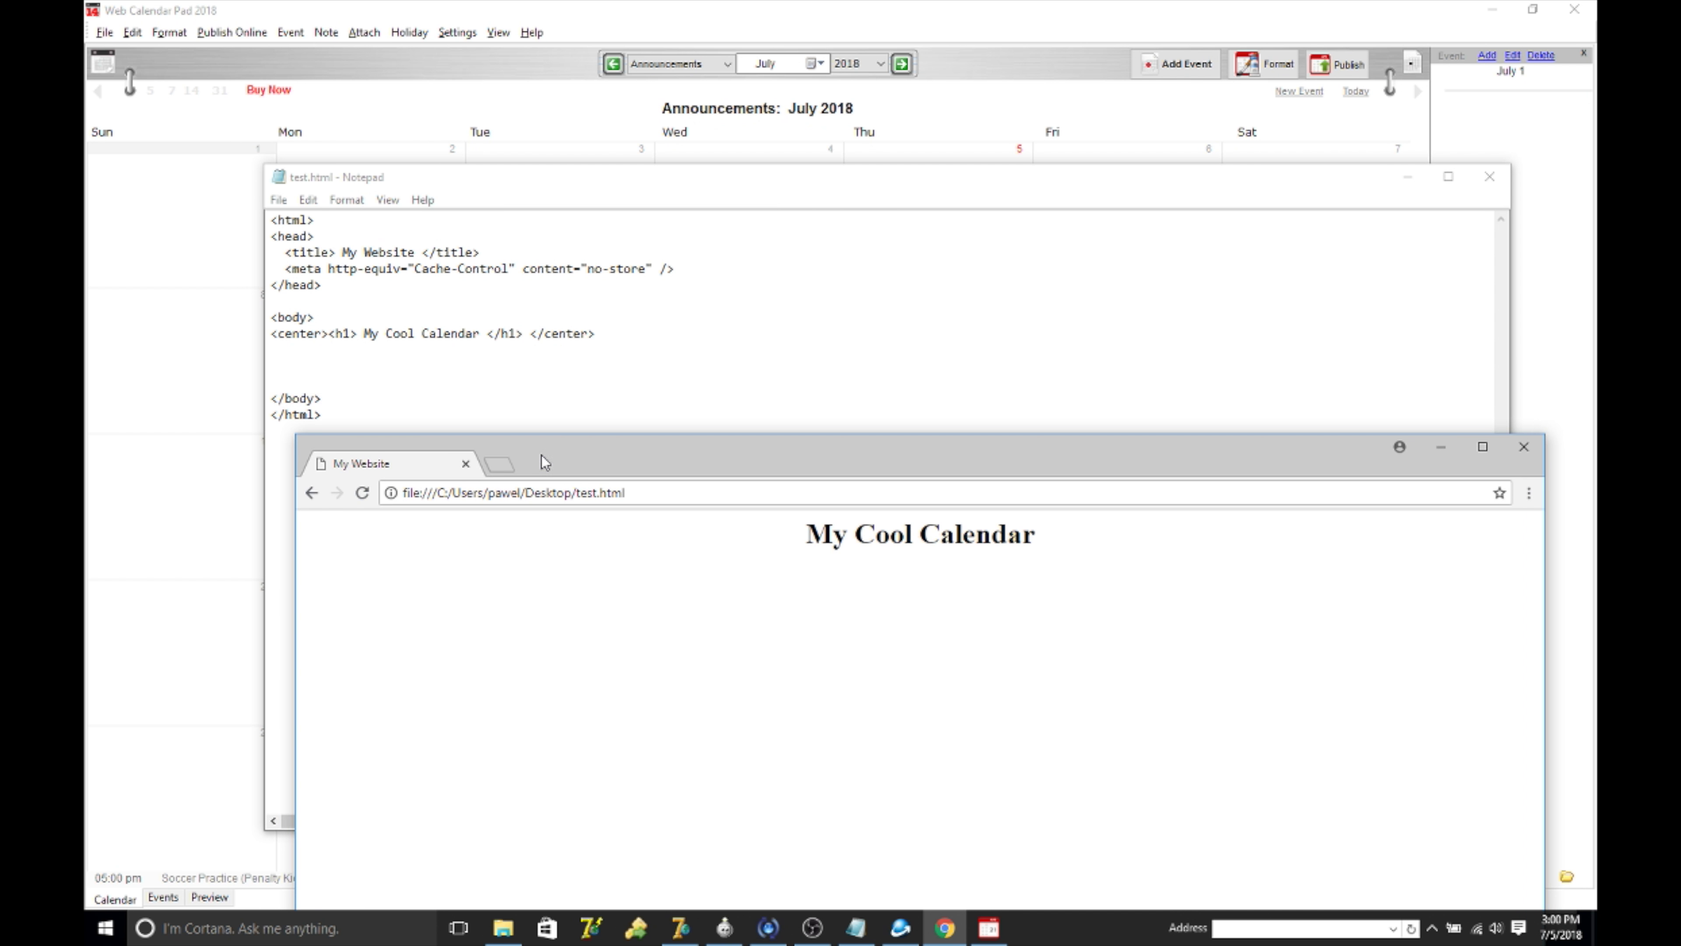
- Paste the copied embed code below the My Cool Calendar heading in test.html and save the file
left_click(316, 364)
right_click(317, 363)
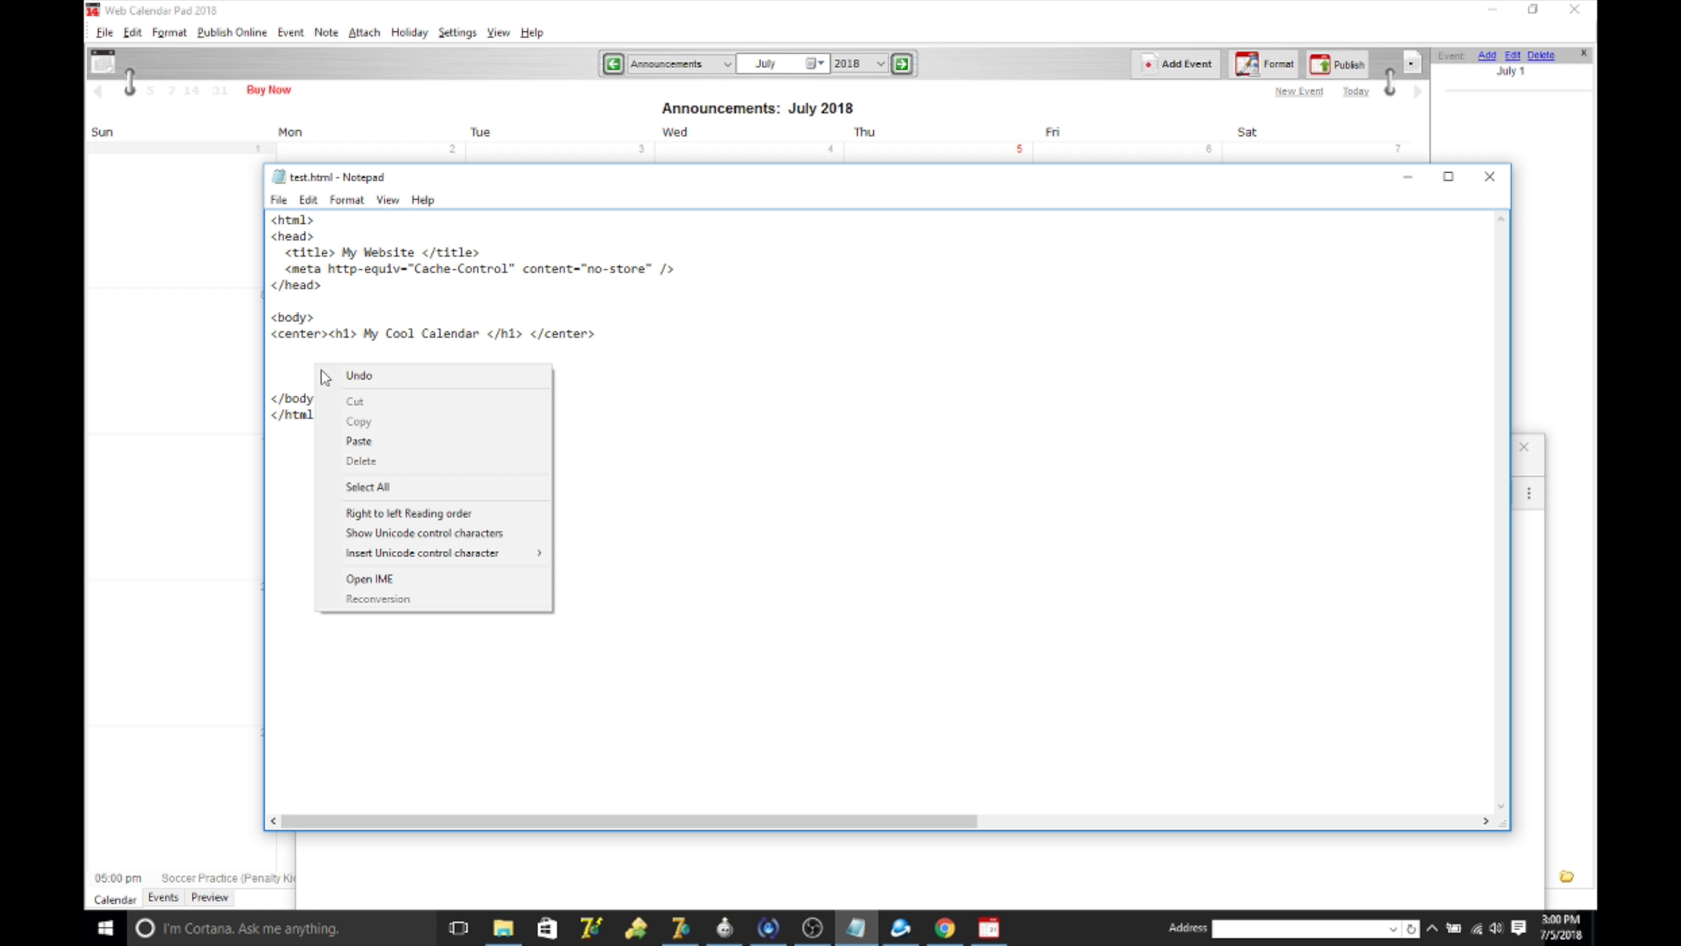
left_click(391, 439)
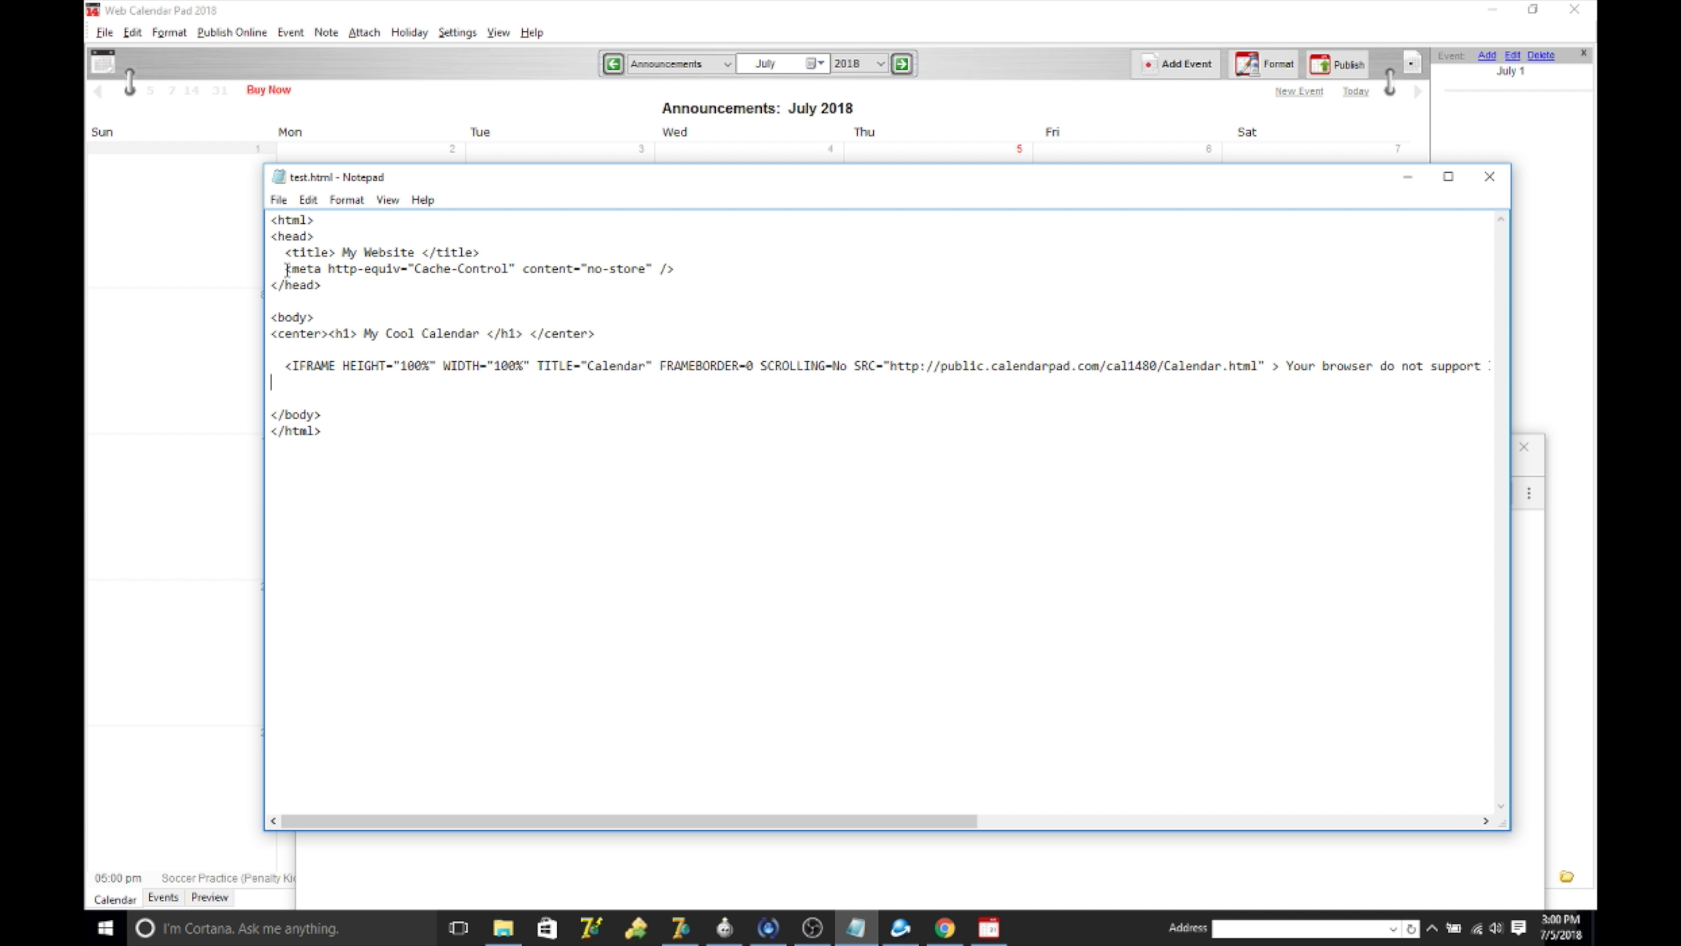
left_click(279, 200)
left_click(303, 259)
left_click(1534, 562)
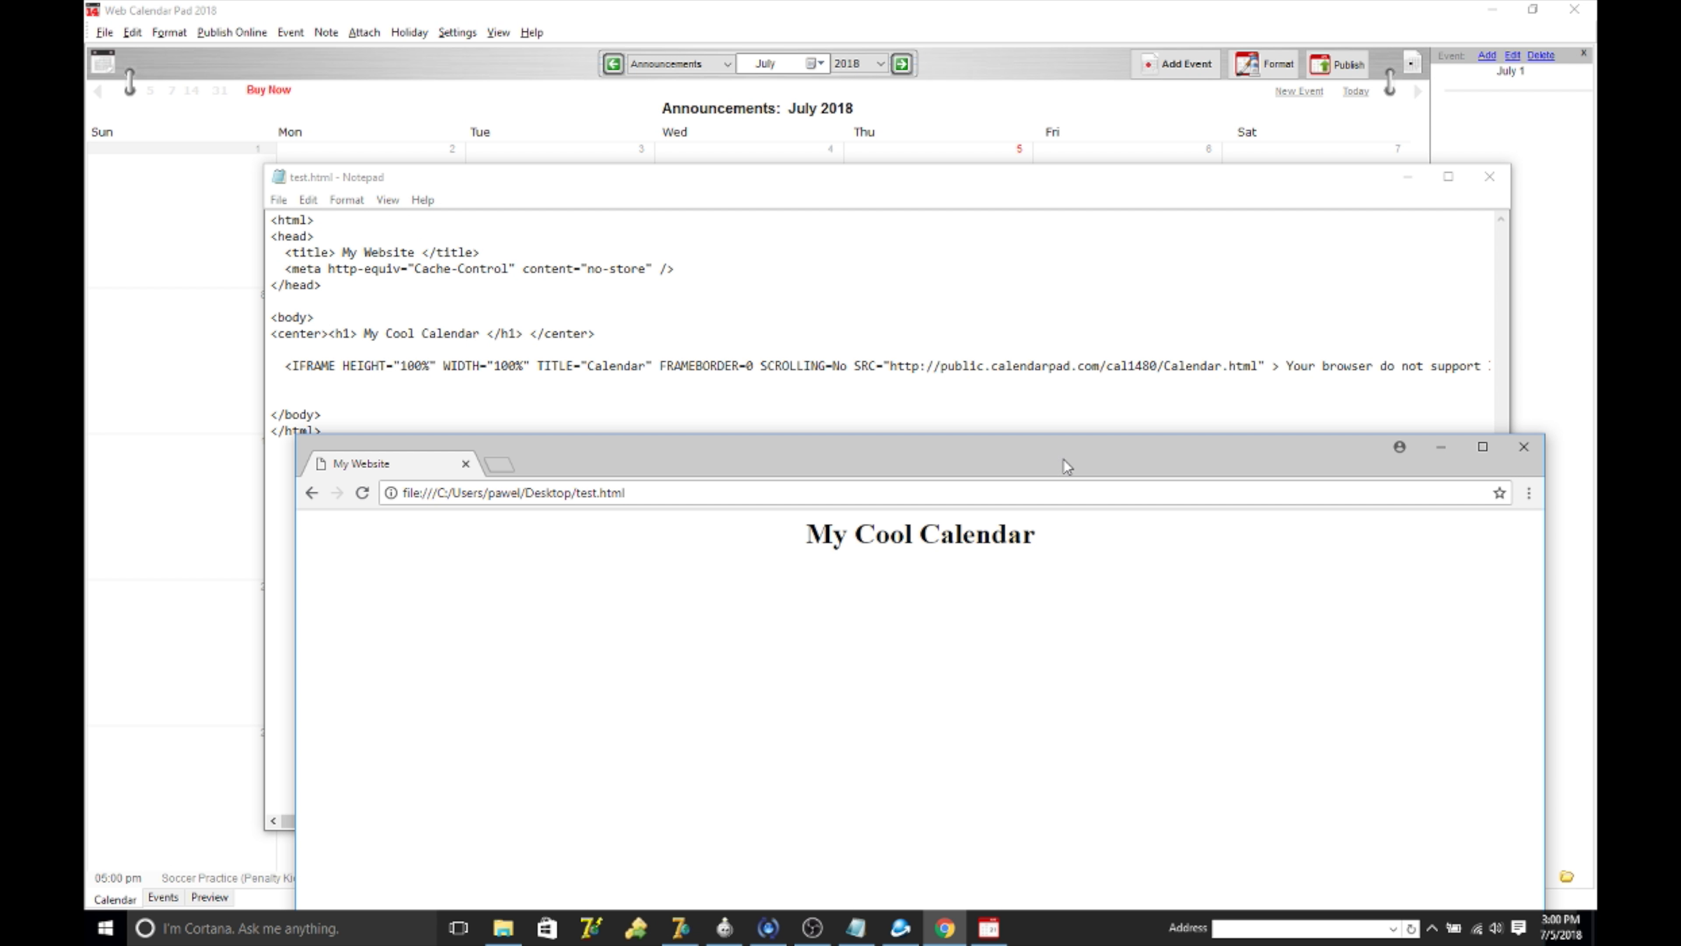
left_click_drag(1063, 458, 978, 418)
left_click(527, 286)
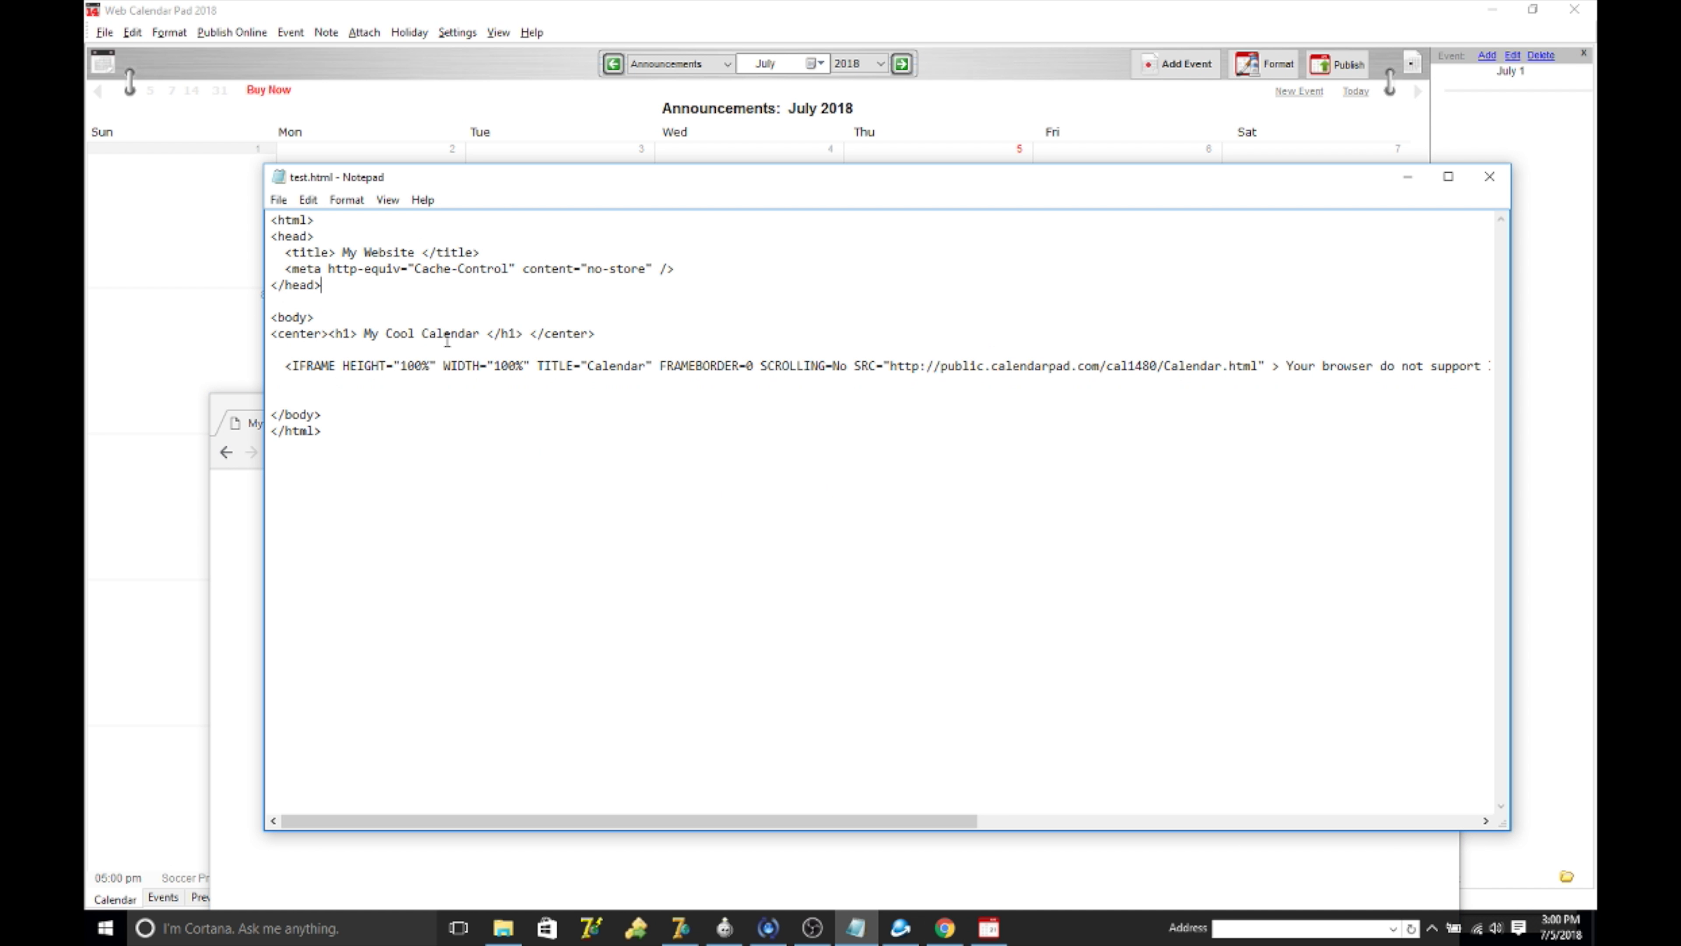
left_click(279, 199)
left_click(303, 260)
- Reload test.html in Chrome and narrow the window to check how the embedded calendar adapts
left_click(252, 519)
left_click(275, 452)
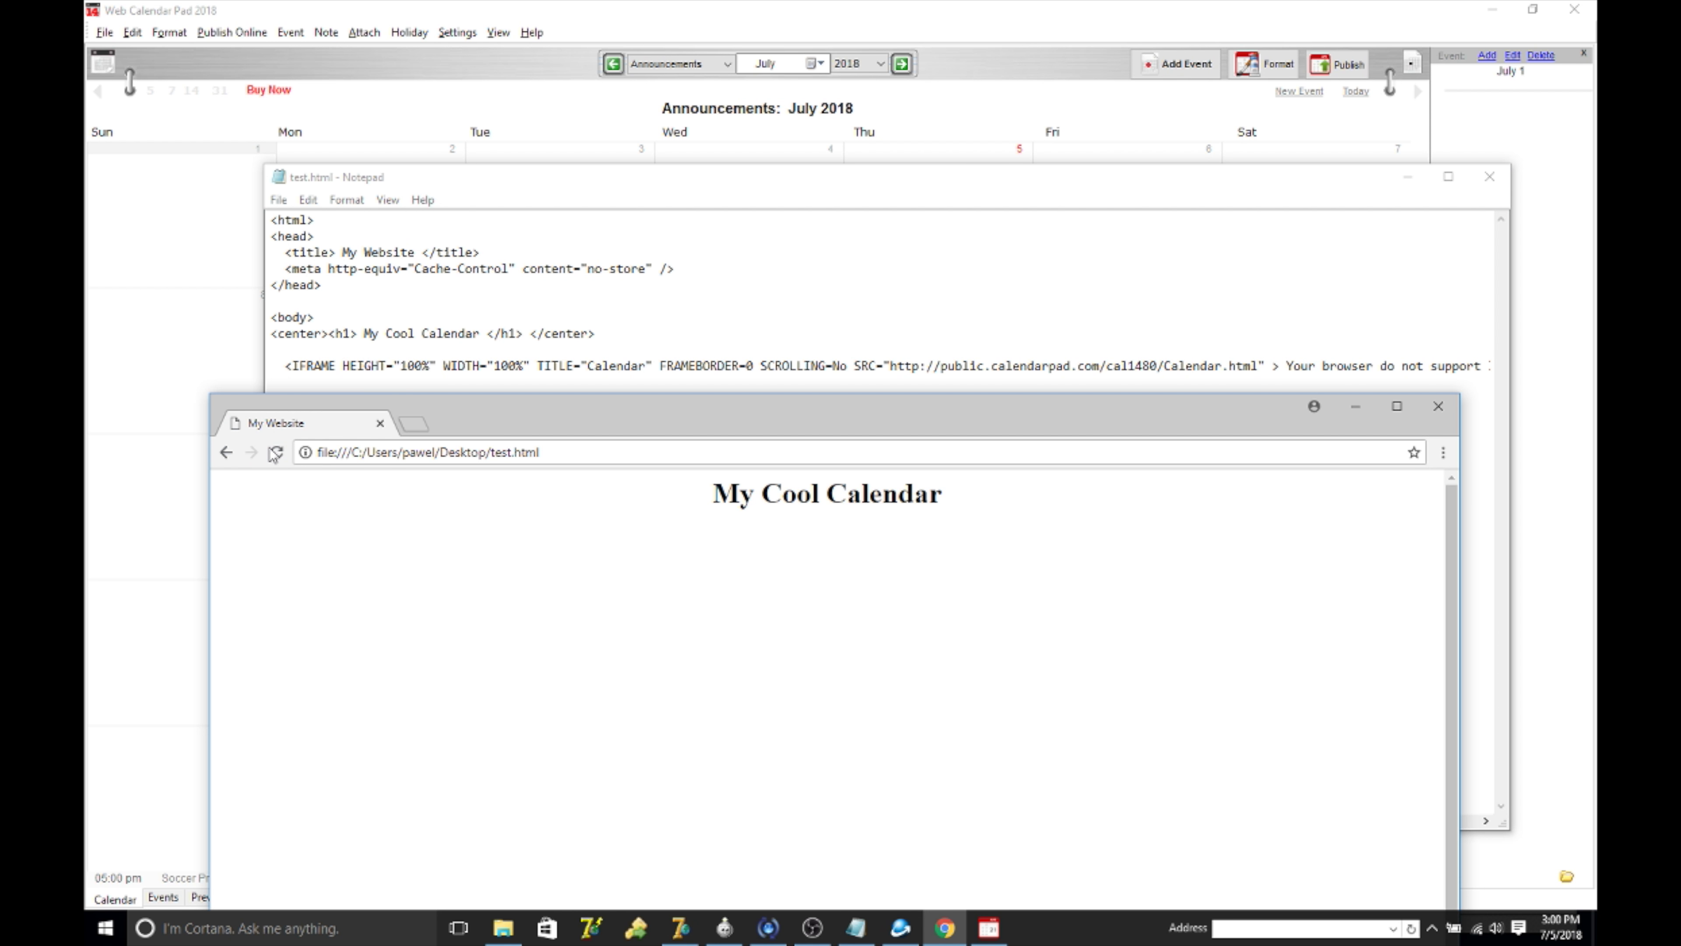
left_click_drag(581, 427, 563, 180)
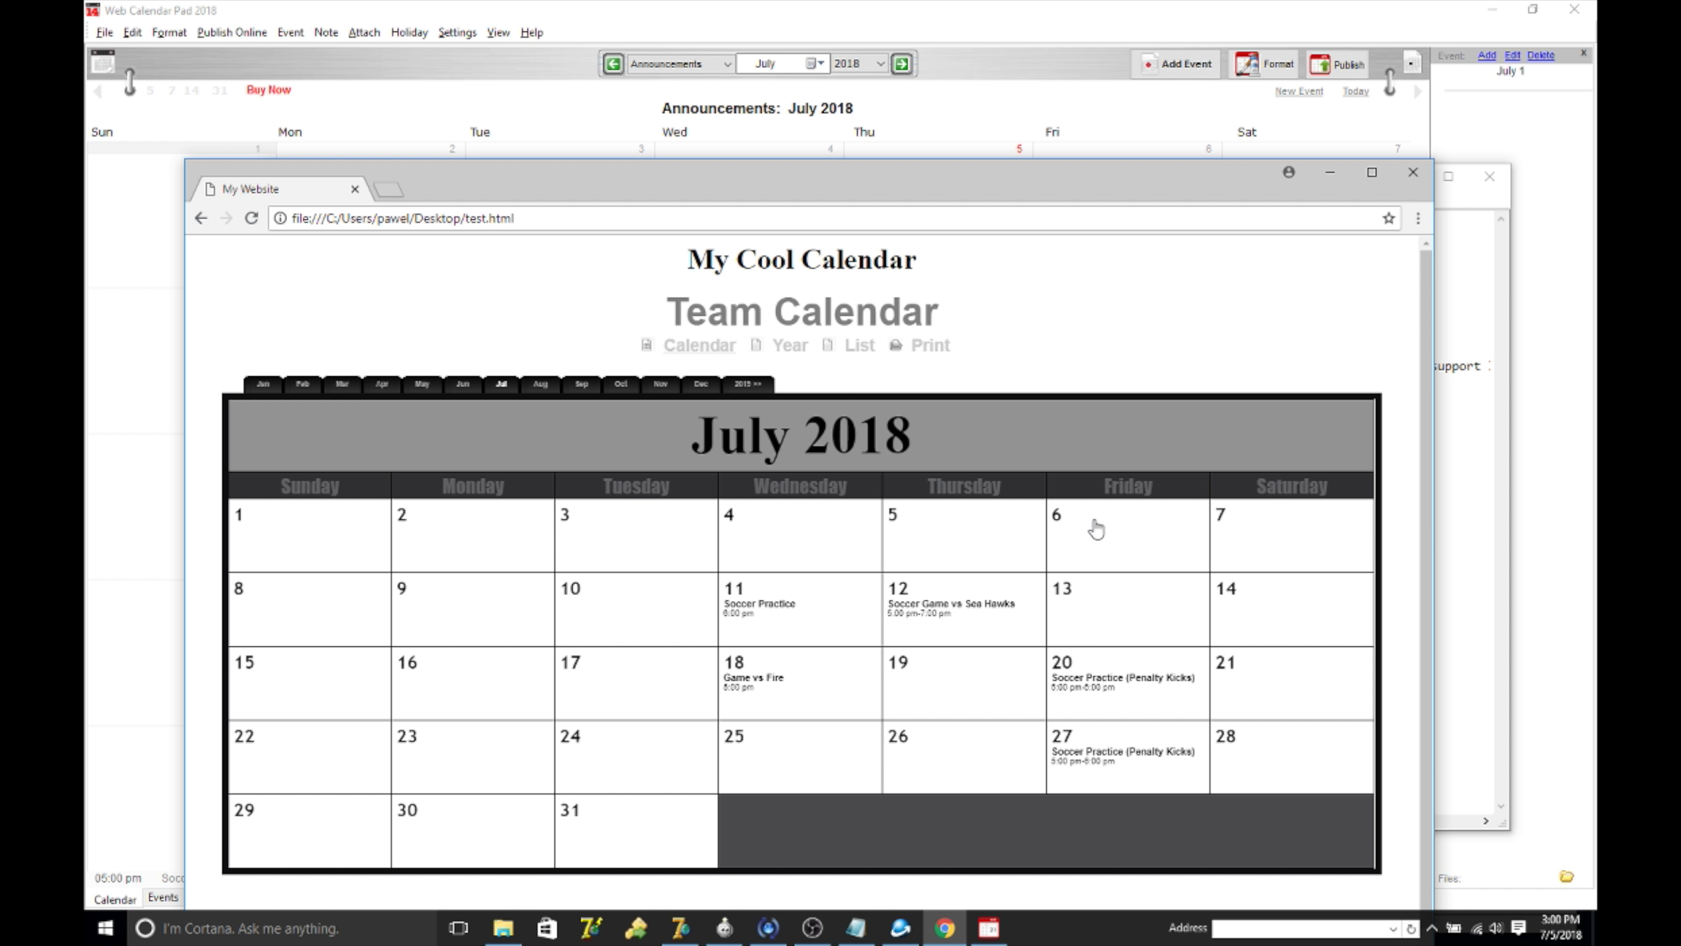
left_click_drag(1434, 529, 1237, 542)
scroll(1138, 510, "down", 2)
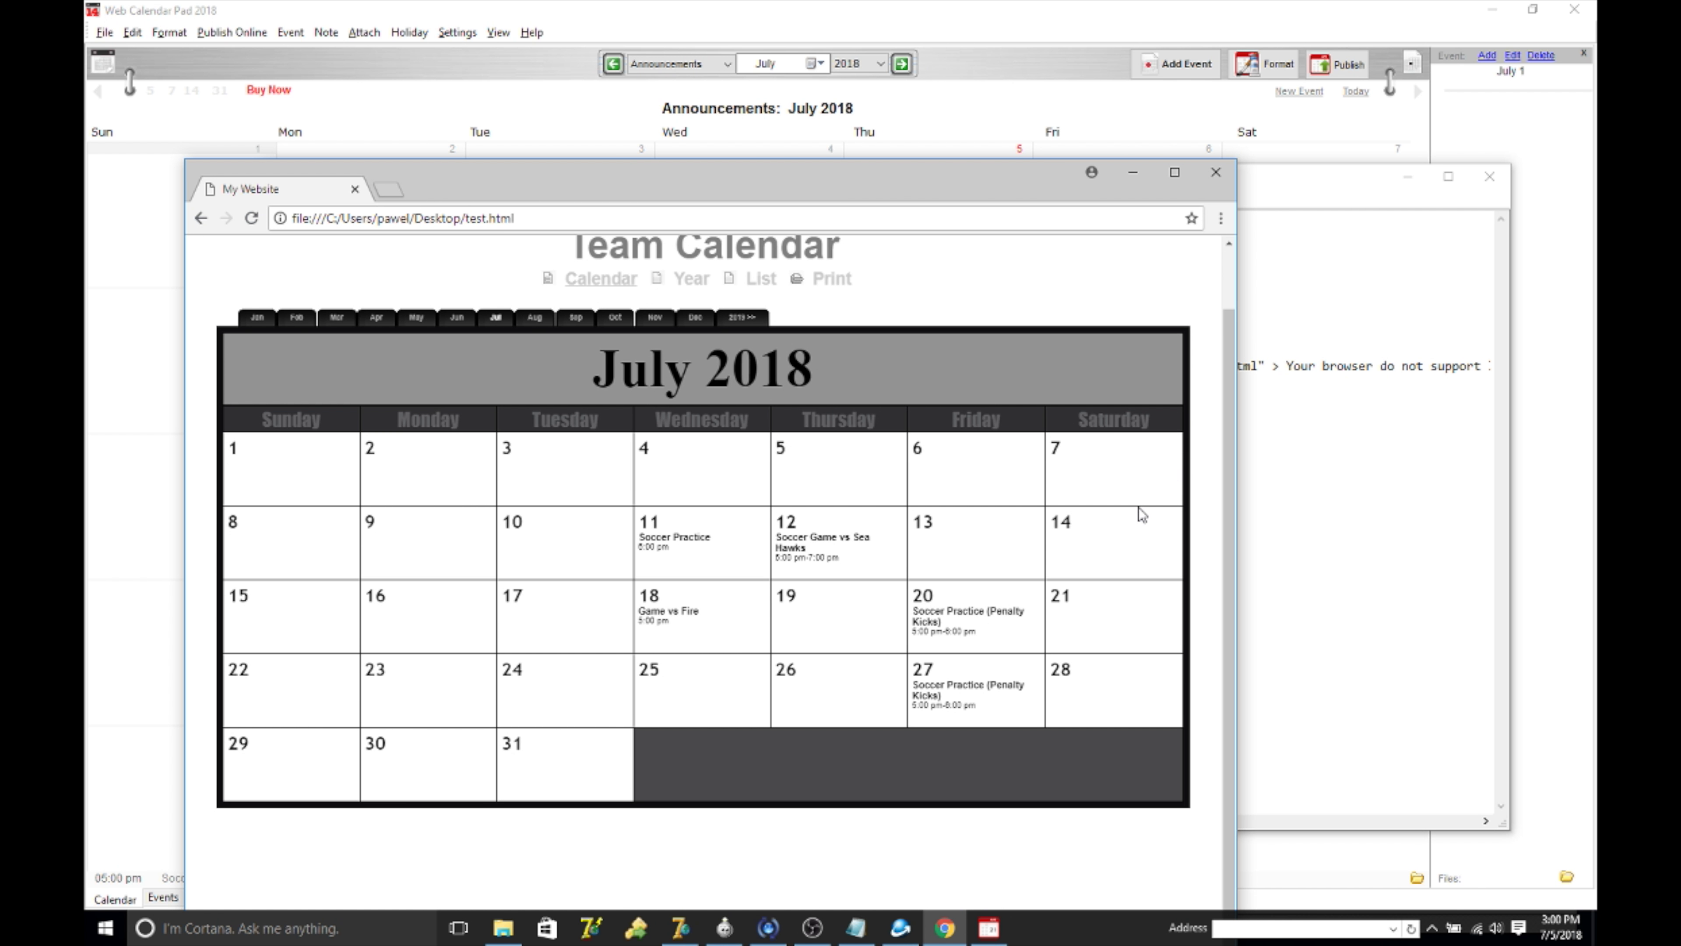
- Show the embedded calendar's September 2018 page and widen the browser window to check how the layout adapts
scroll(1138, 504, "up", 2)
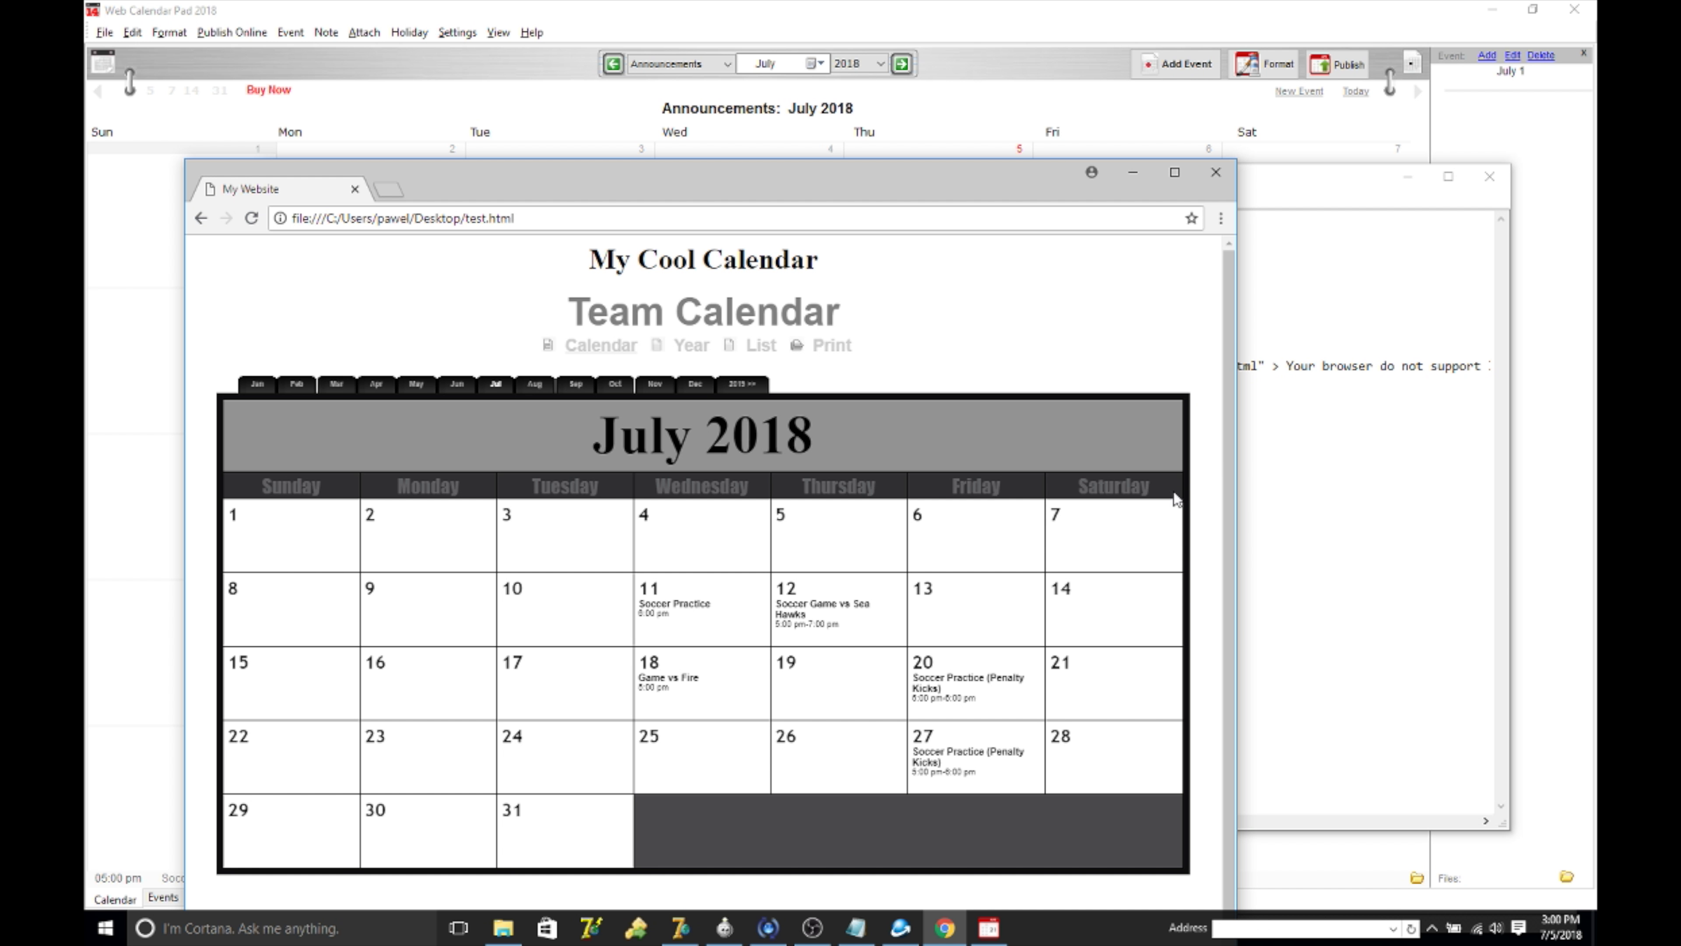
left_click(582, 383)
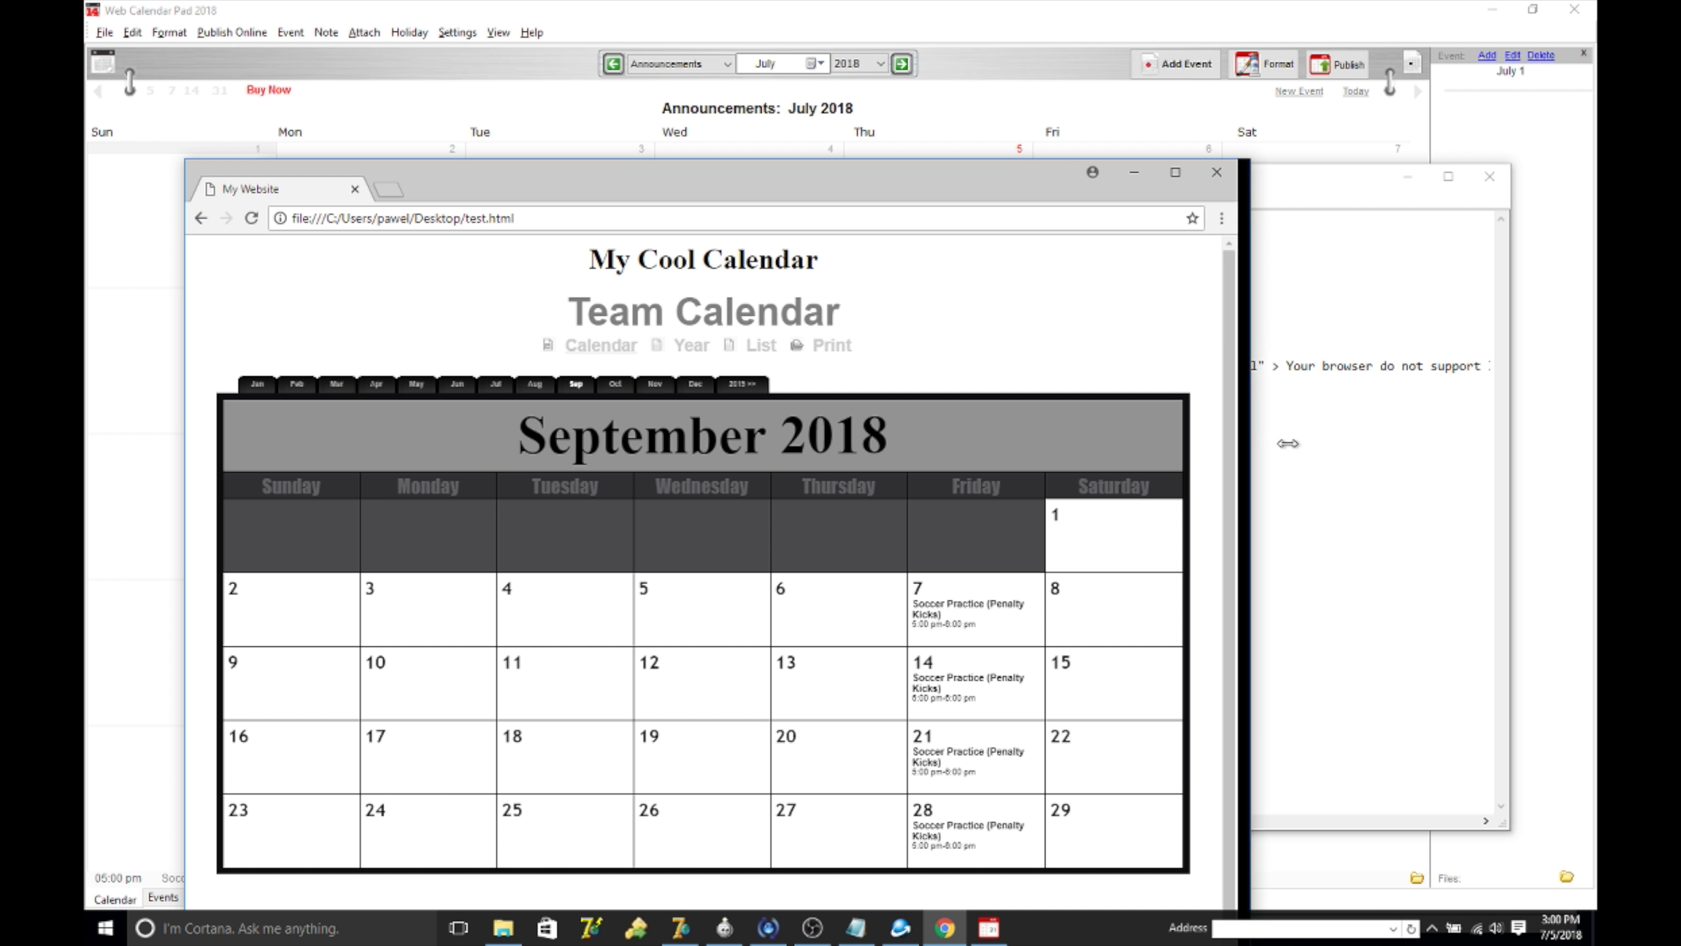
left_click_drag(1235, 450, 1383, 441)
scroll(1152, 406, "down", 1)
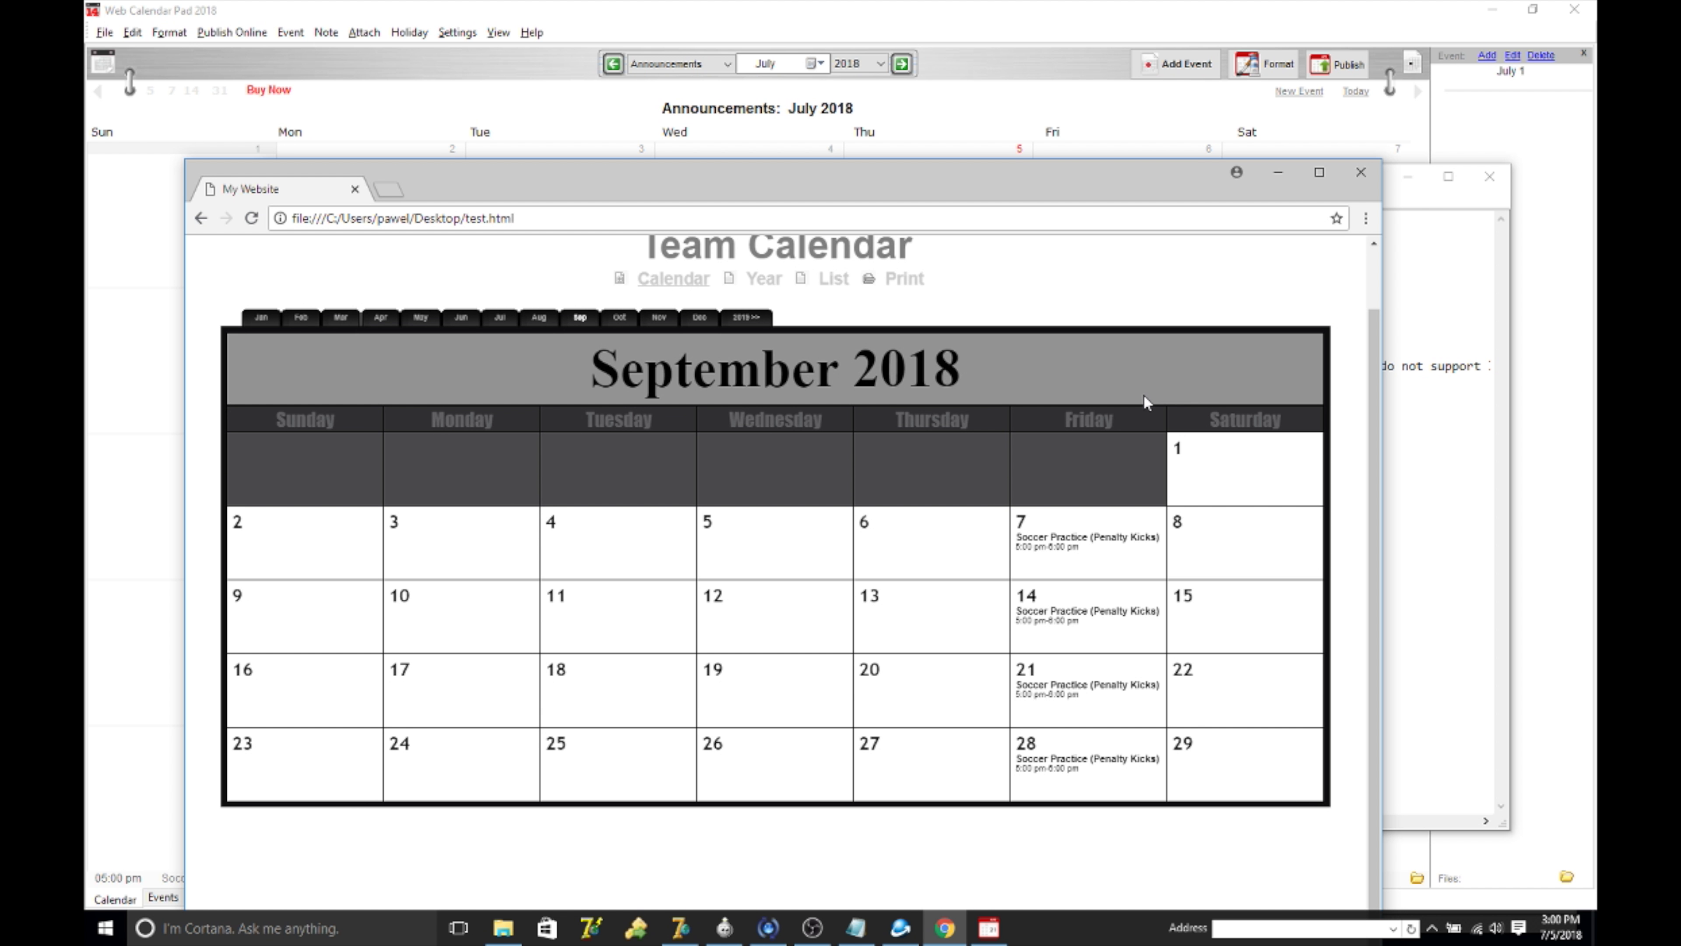
scroll(1134, 397, "up", 1)
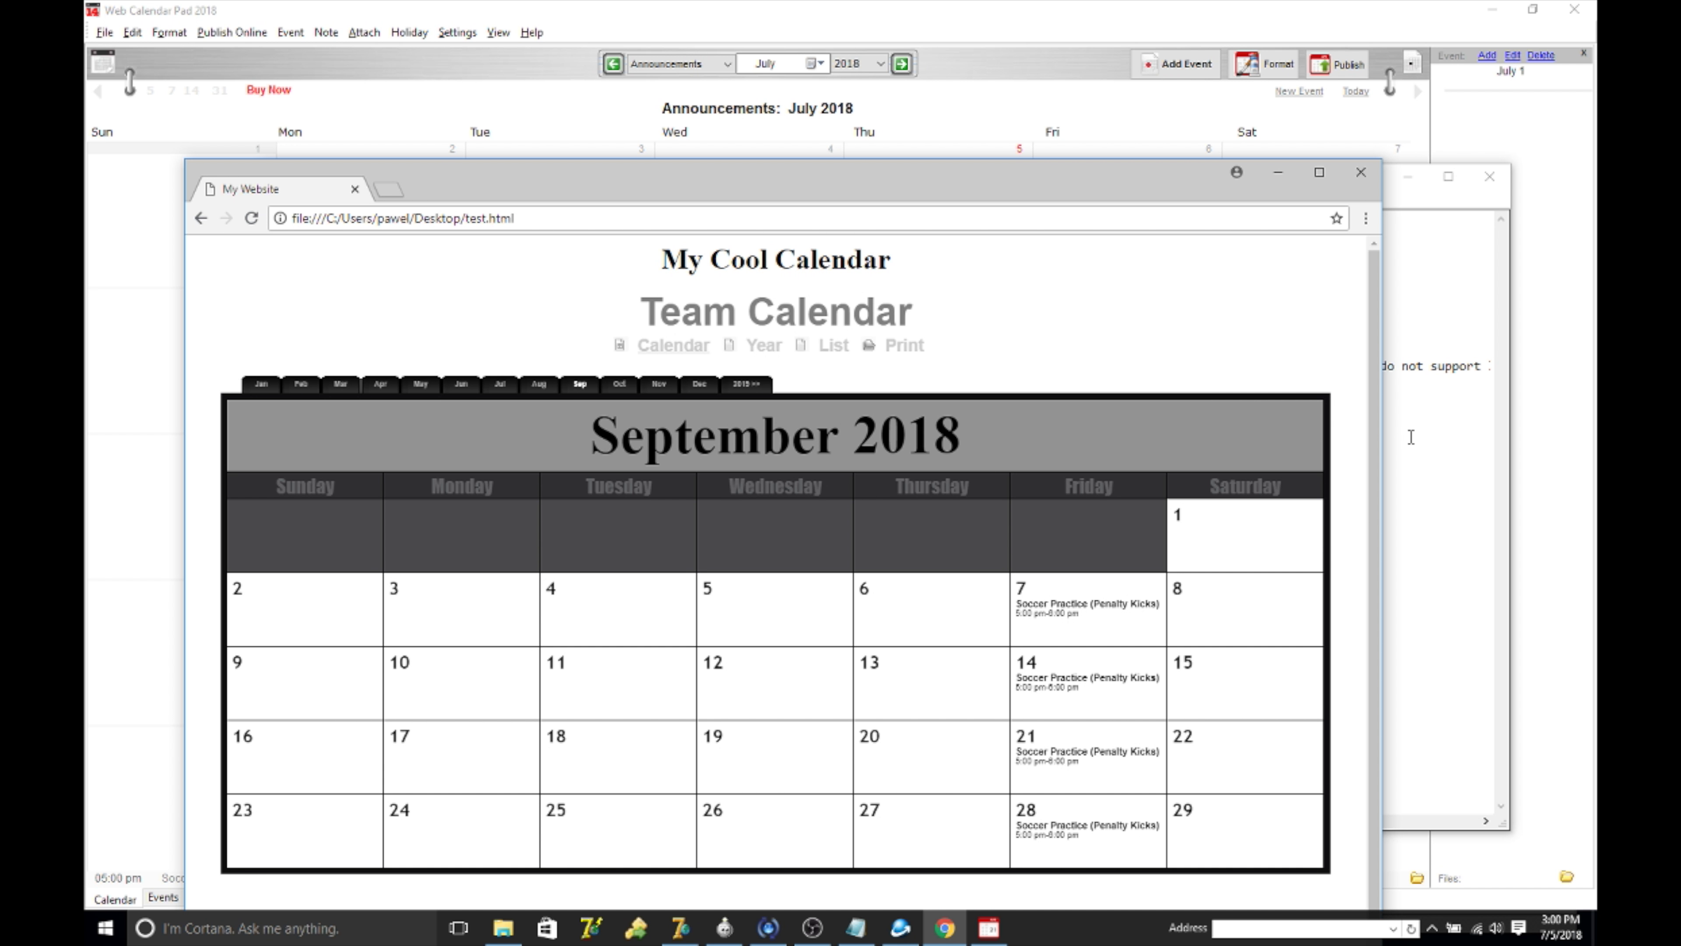
- Switch to test.html in Notepad, examine the IFRAME's width and height values, and return to Chrome
left_click(1412, 436)
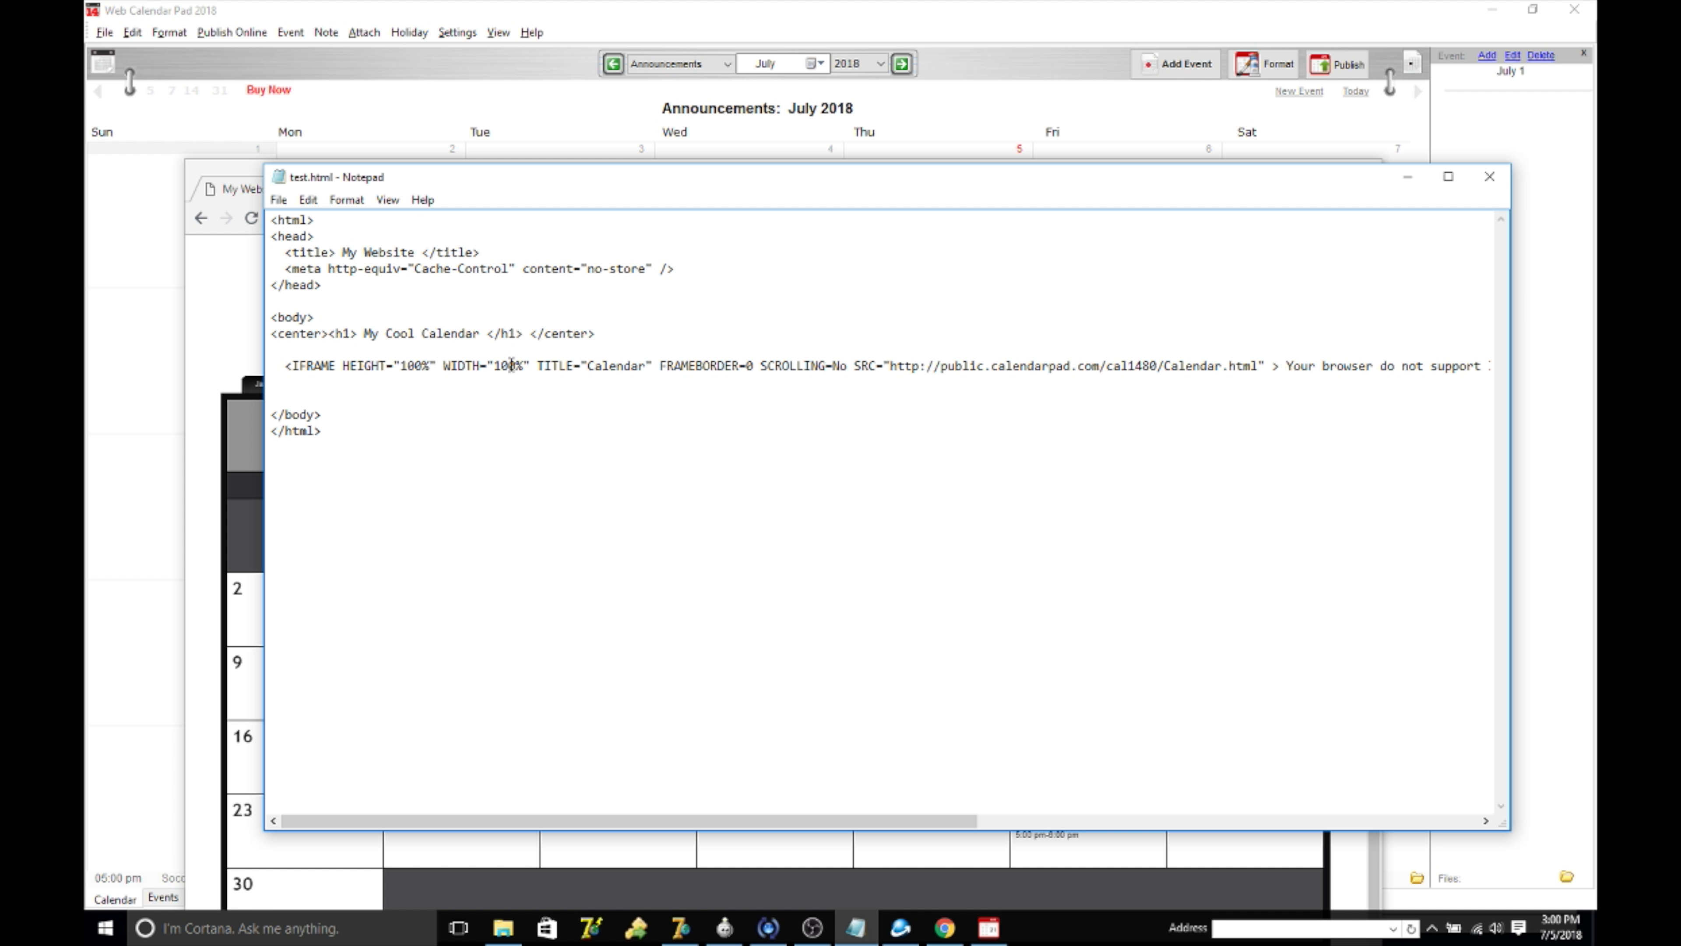
left_click_drag(524, 365, 401, 366)
left_click(231, 335)
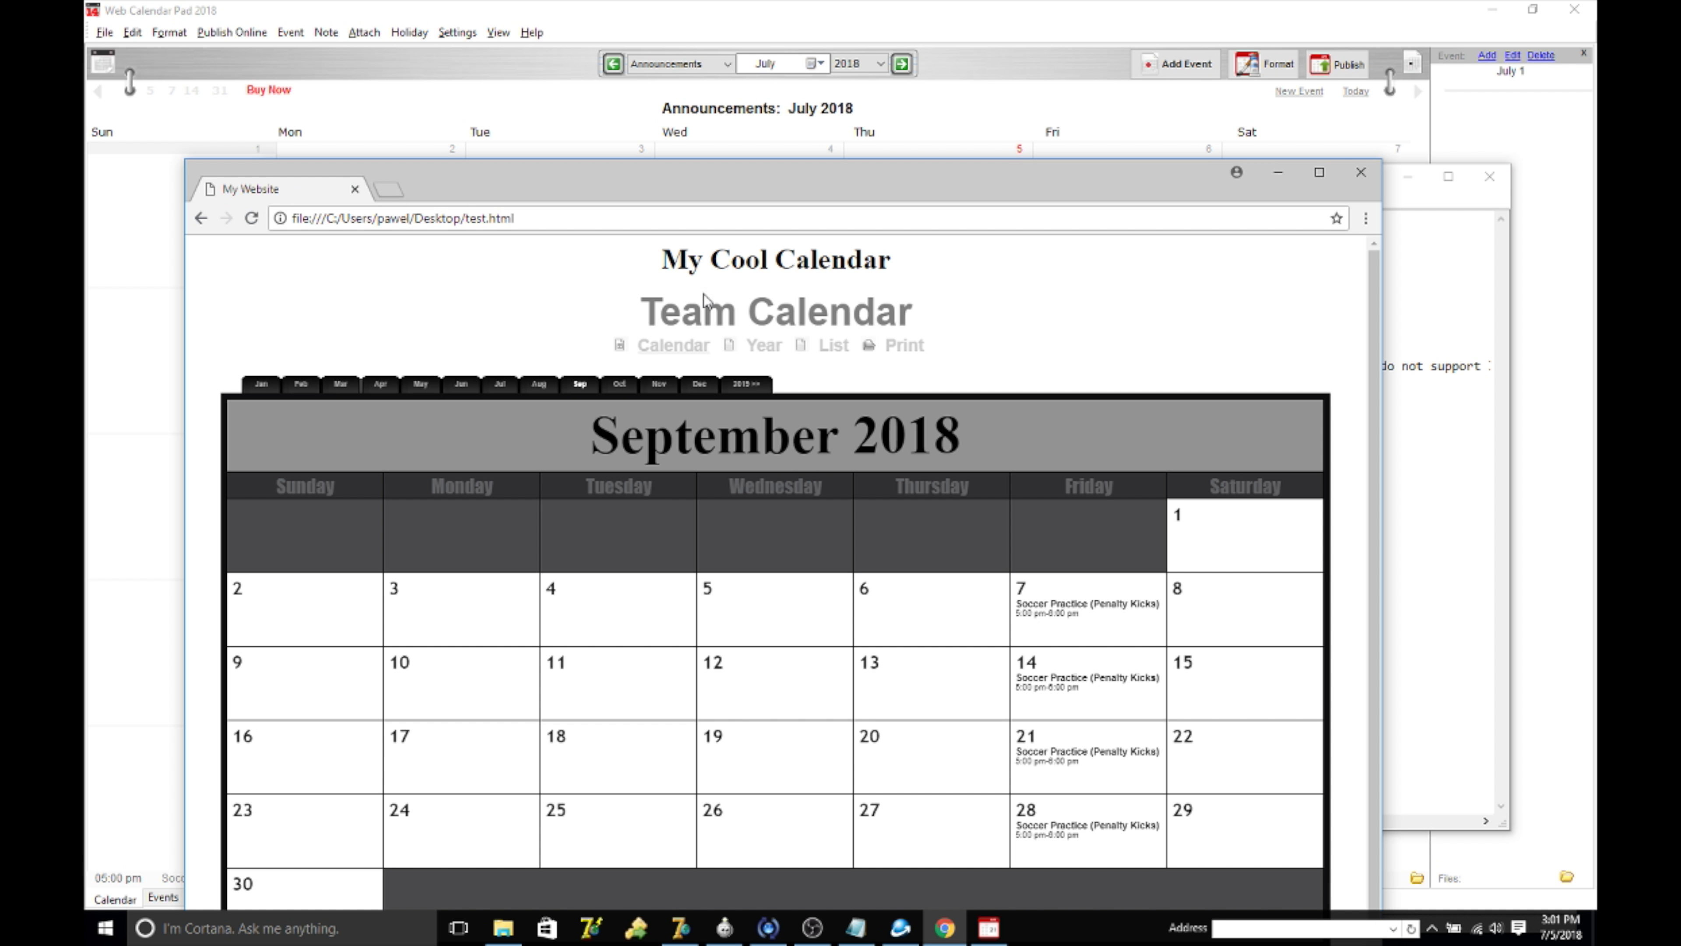
- View the embedded calendar as Year and as List, look through the listed events, and close the browser window
left_click(768, 345)
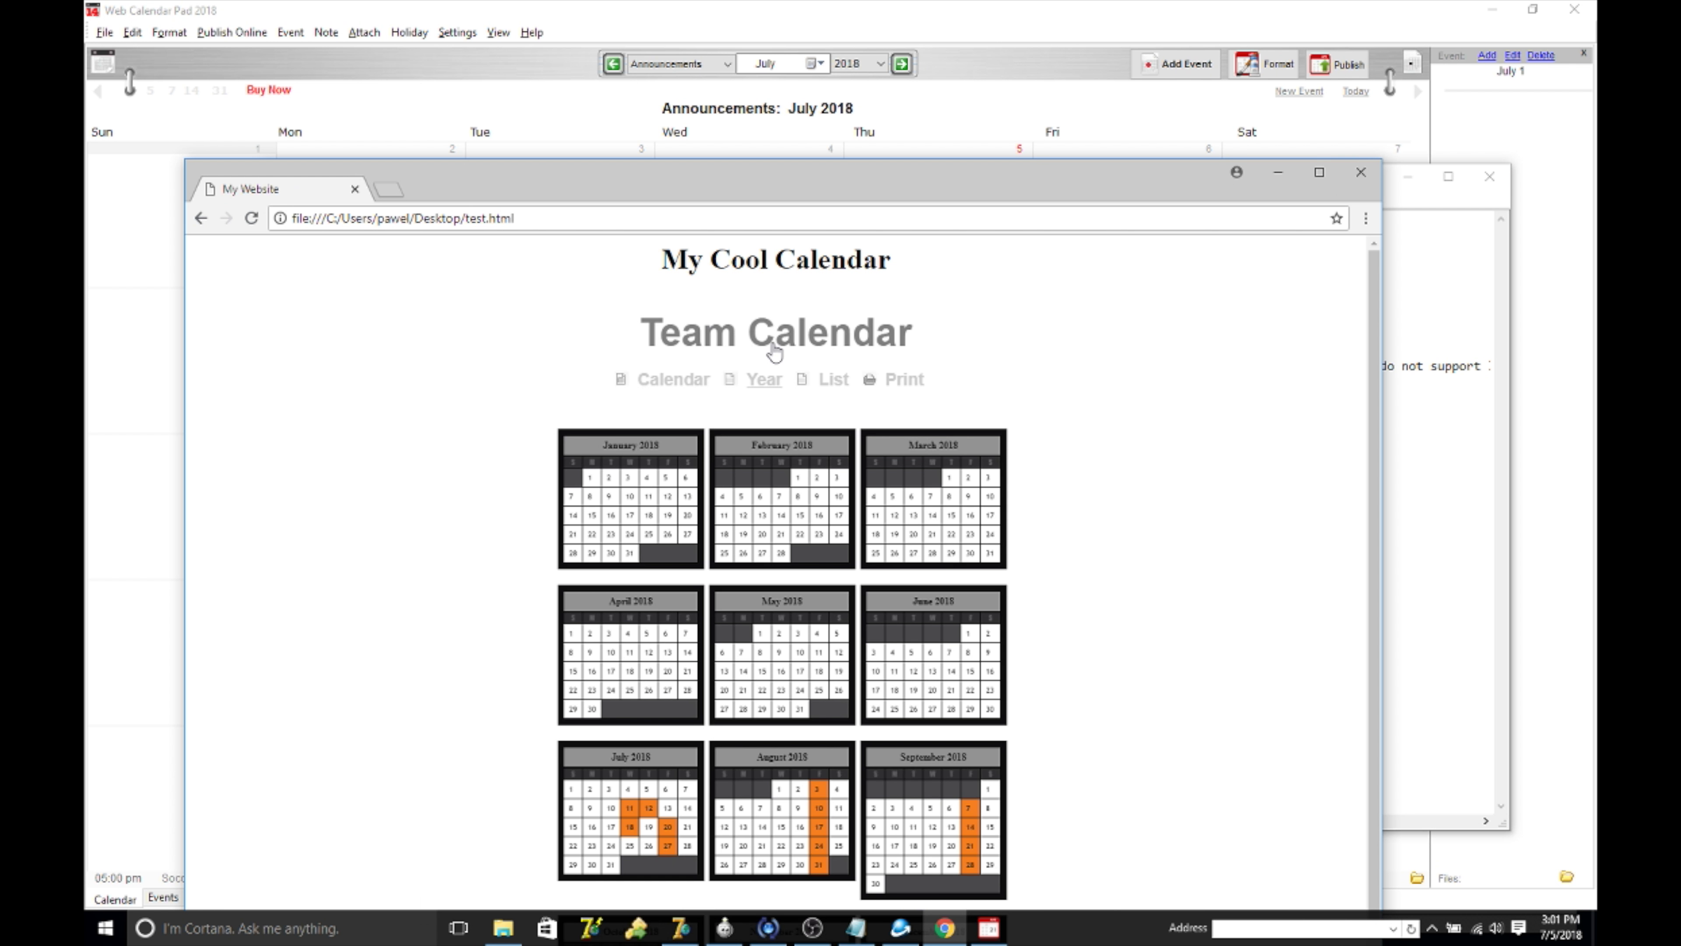
left_click(834, 382)
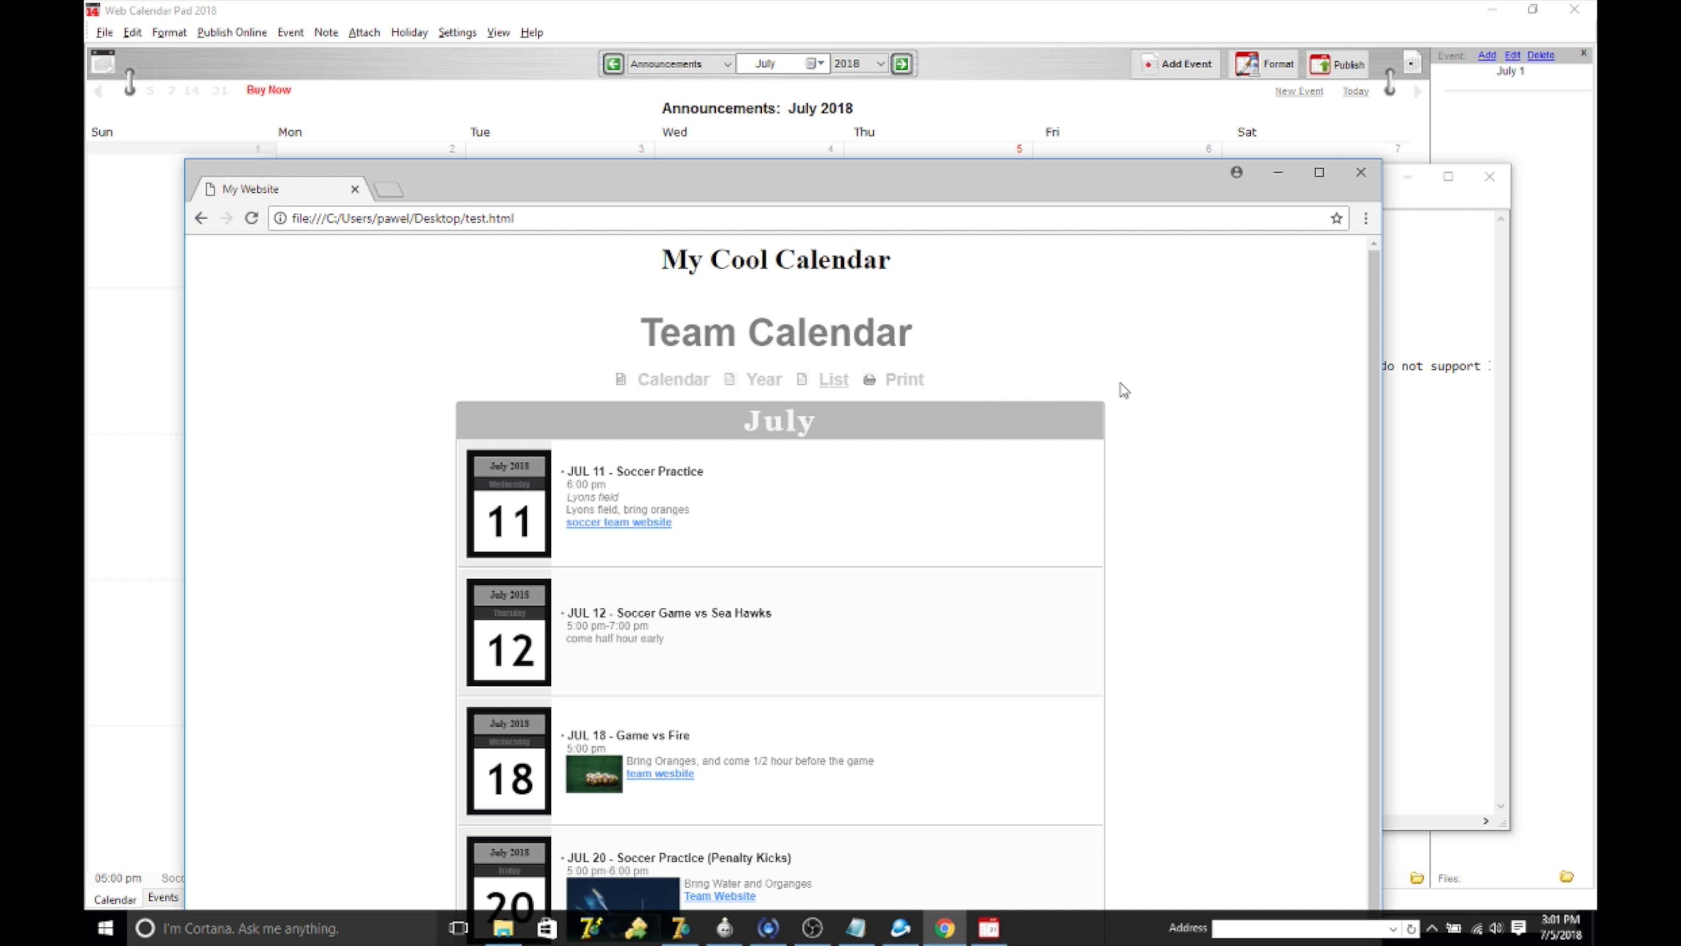
scroll(1115, 378, "down", 1)
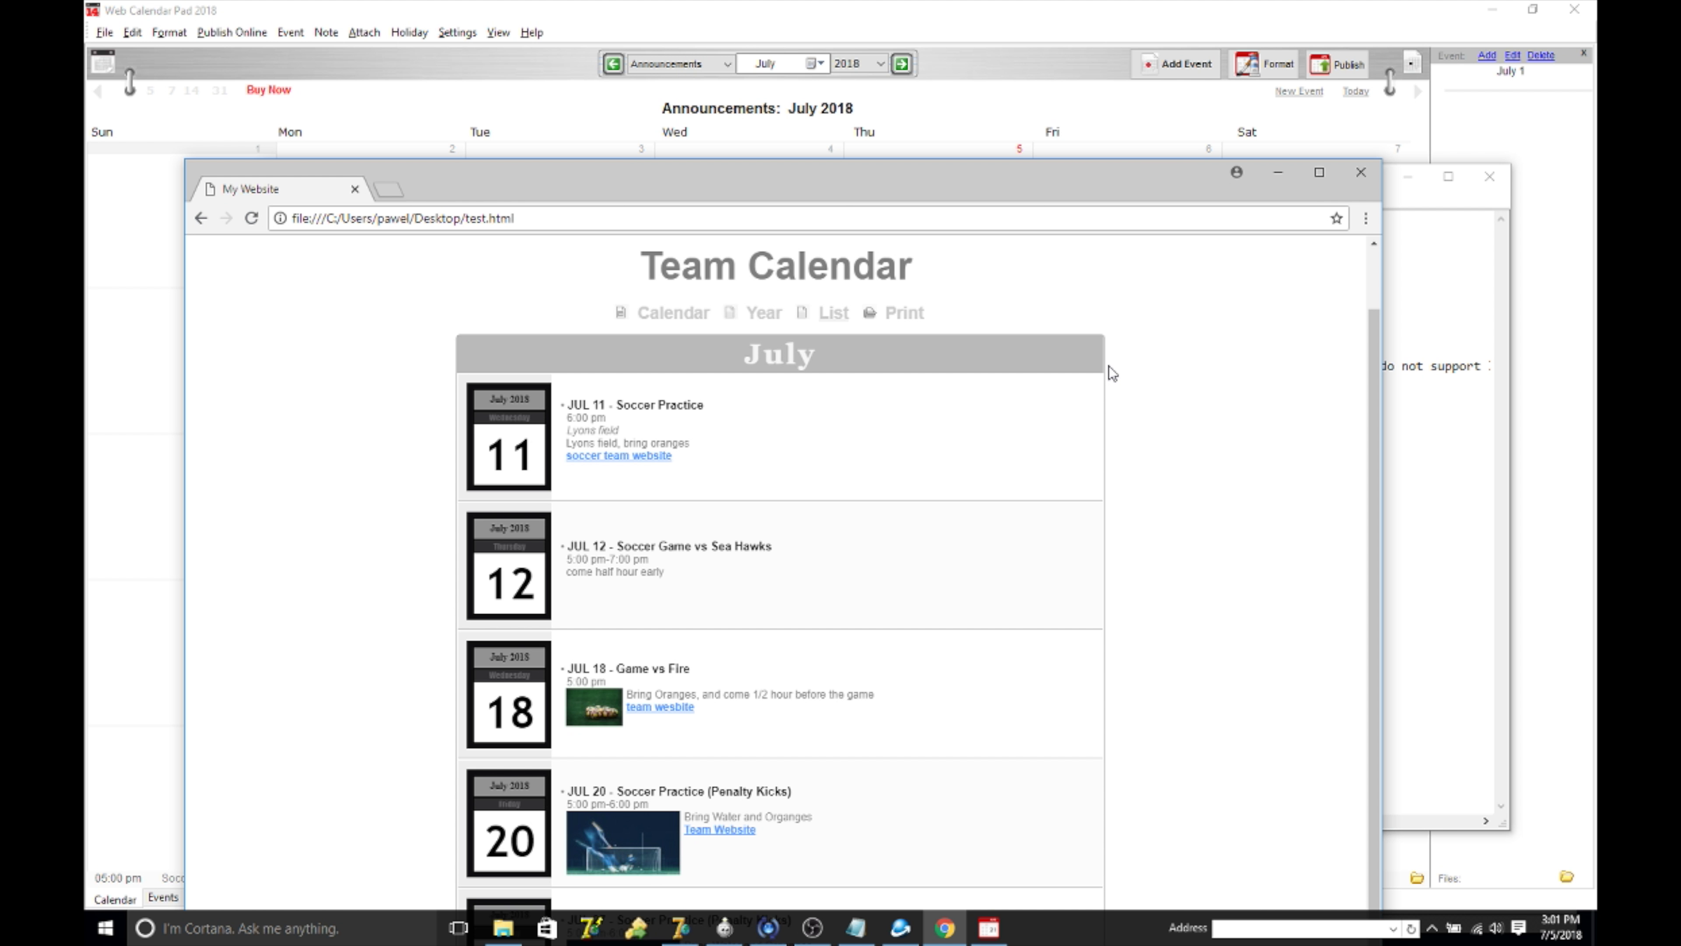
scroll(1107, 364, "up", 1)
scroll(1107, 364, "down", 1)
left_click(1362, 177)
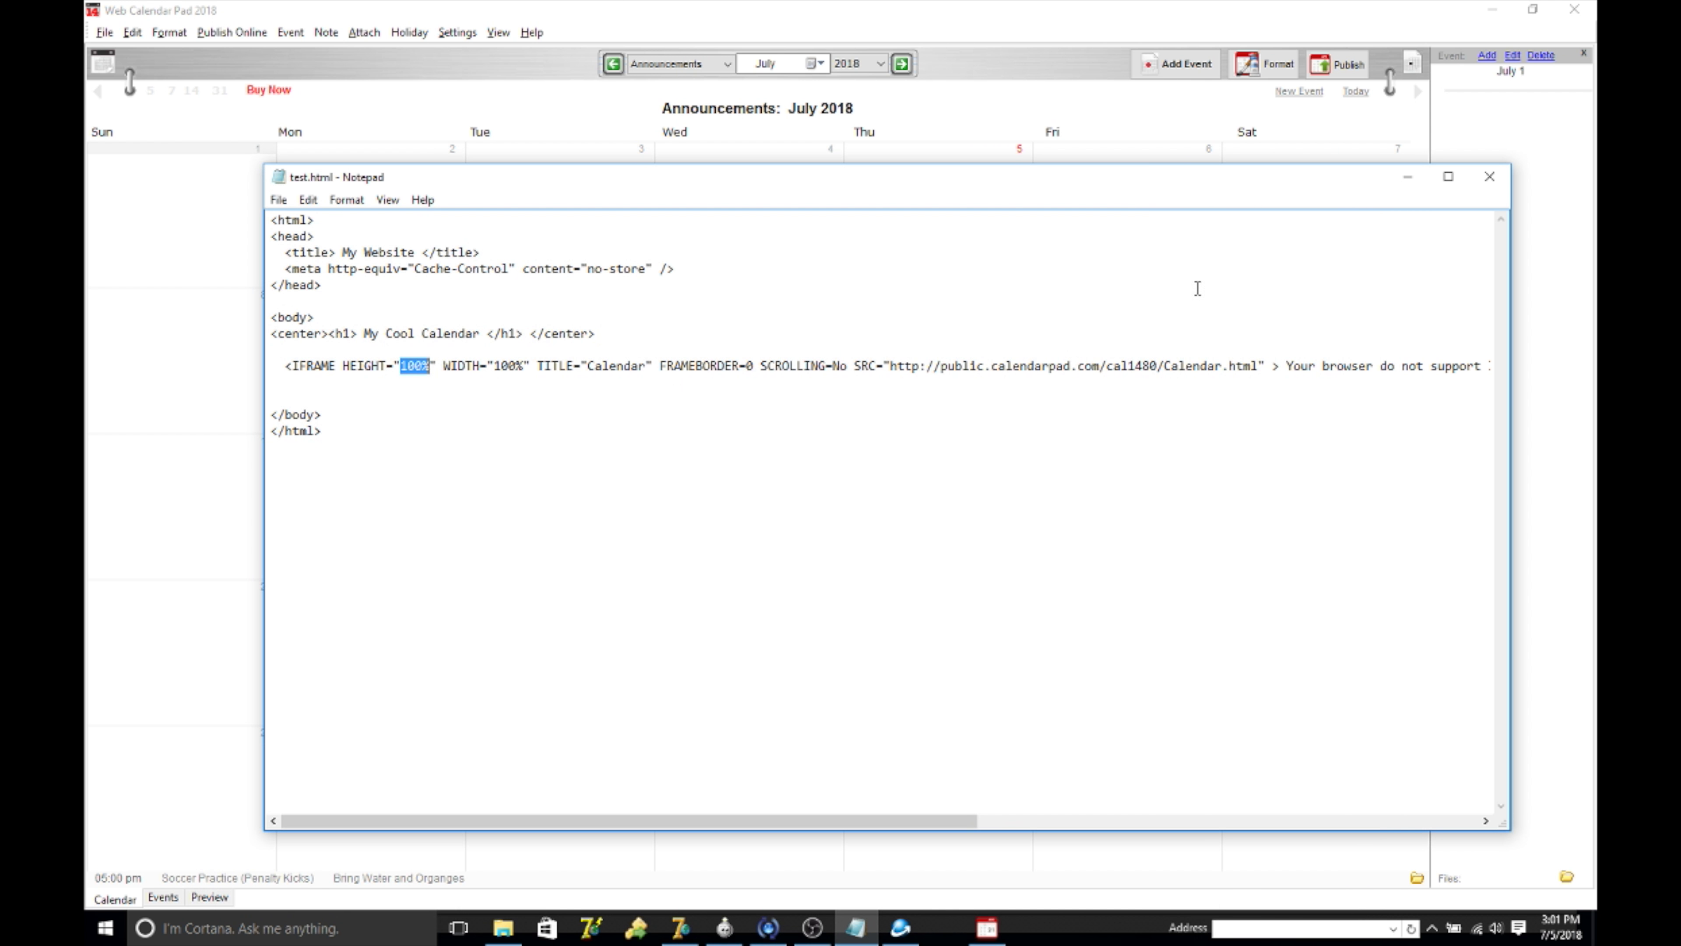
- Copy the complete calendar IFRAME line in test.html and review its source address
left_click(321, 390)
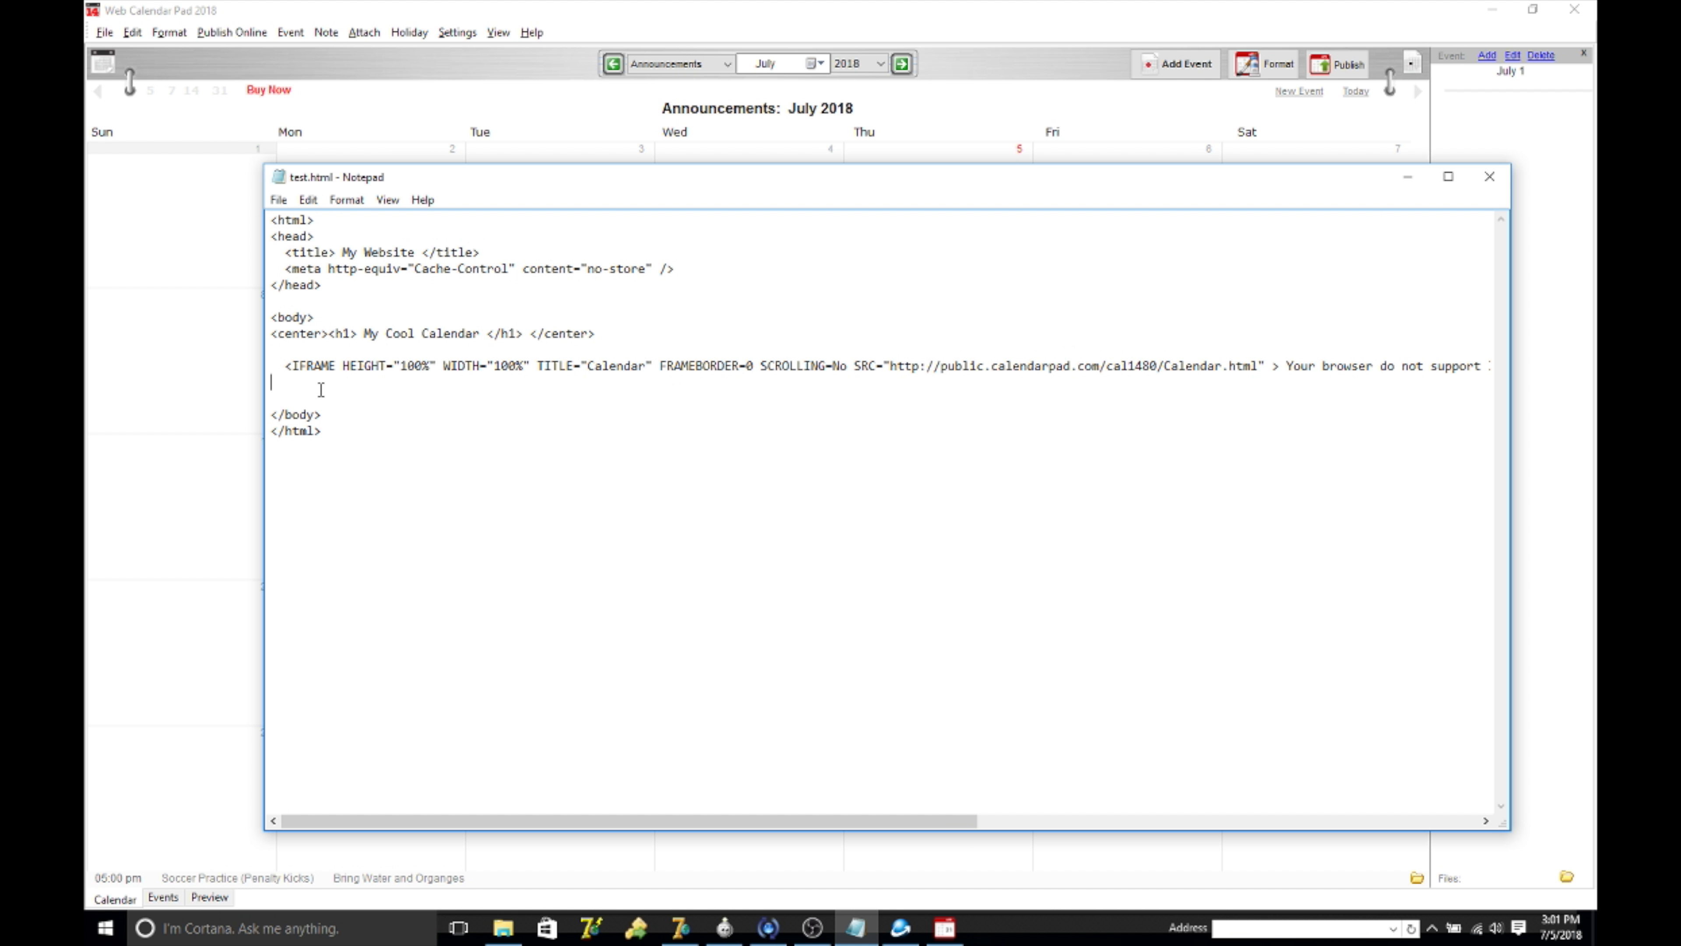
left_click(285, 366)
key("shift+End")
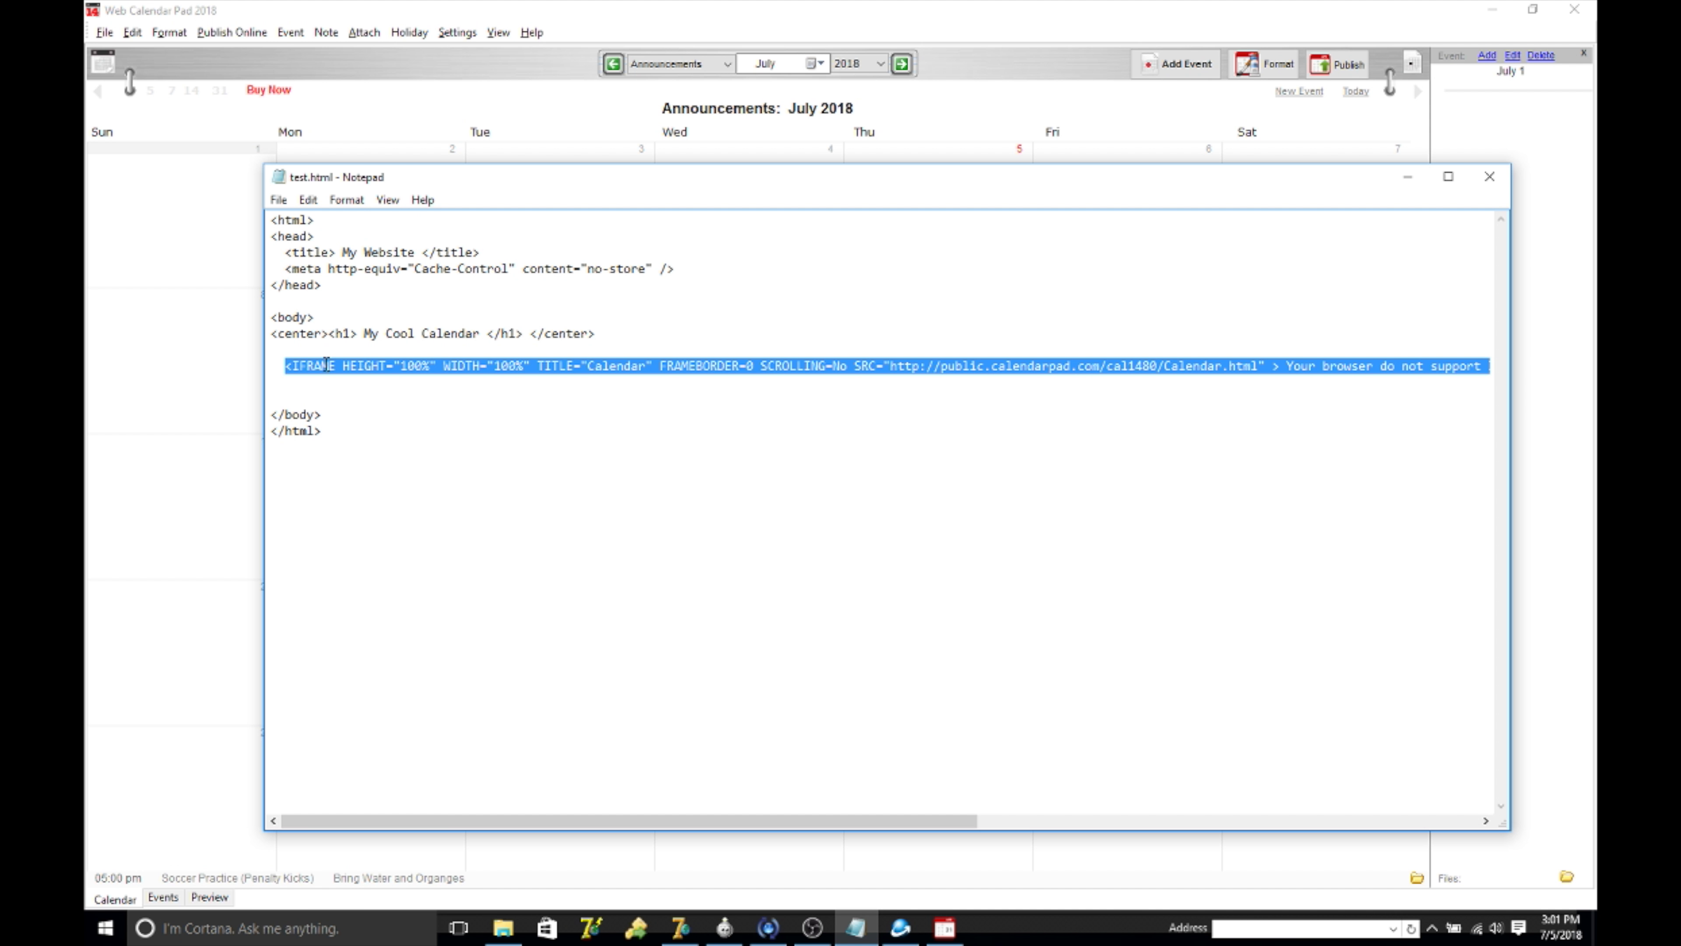
right_click(326, 364)
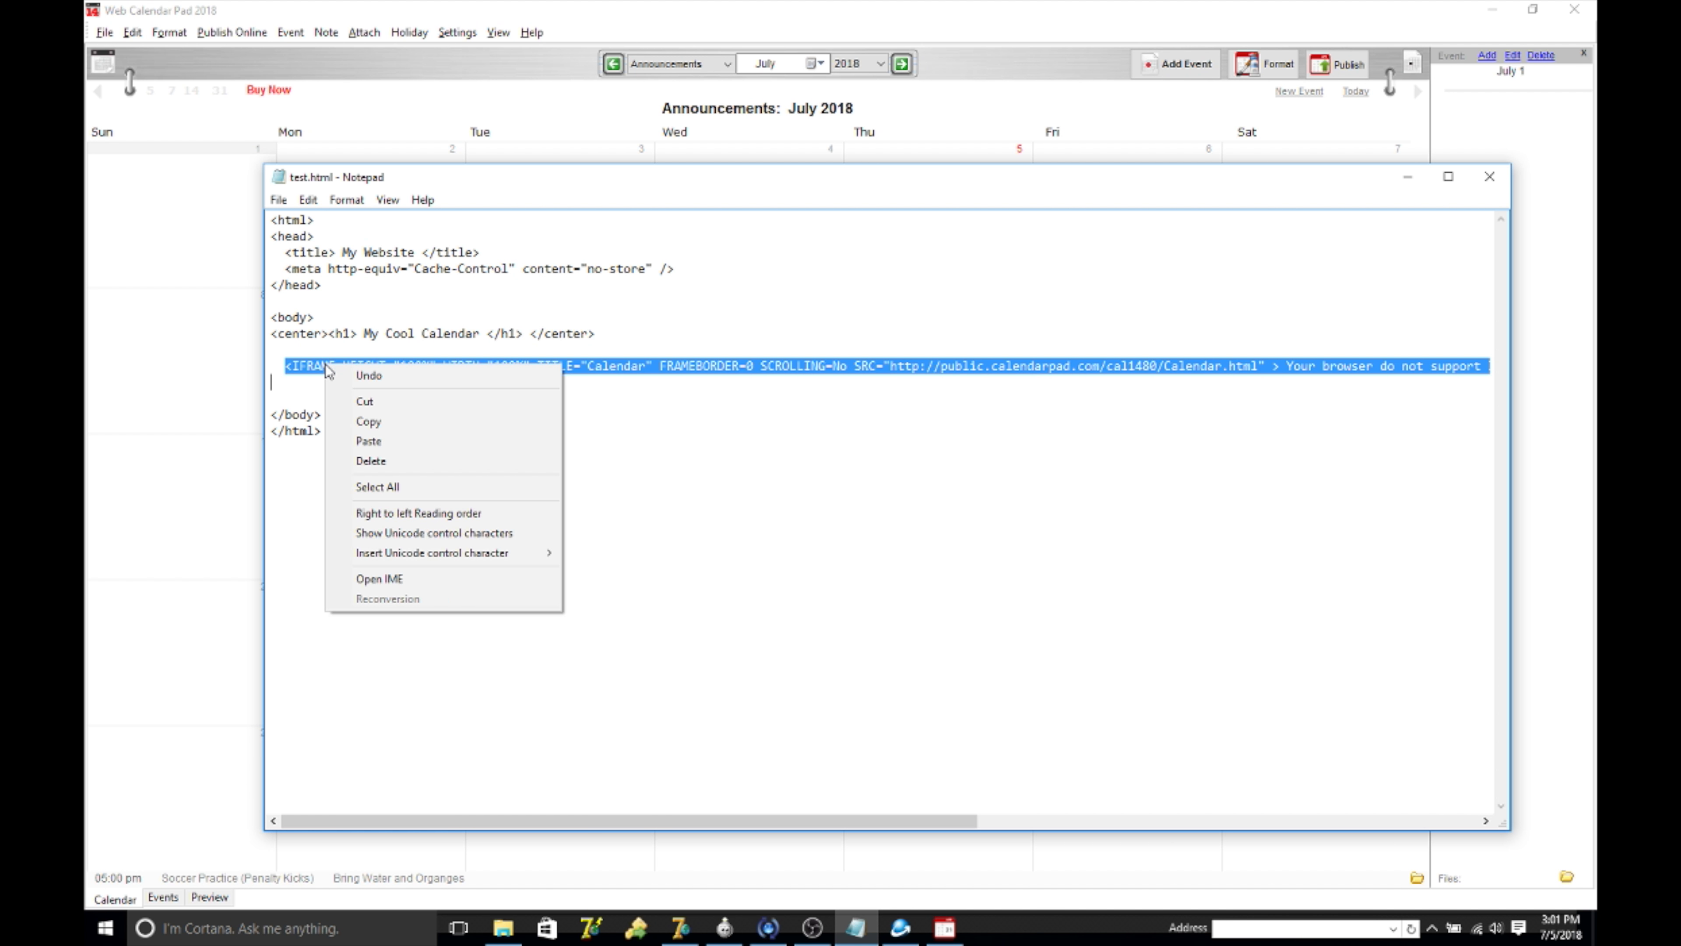
left_click(373, 422)
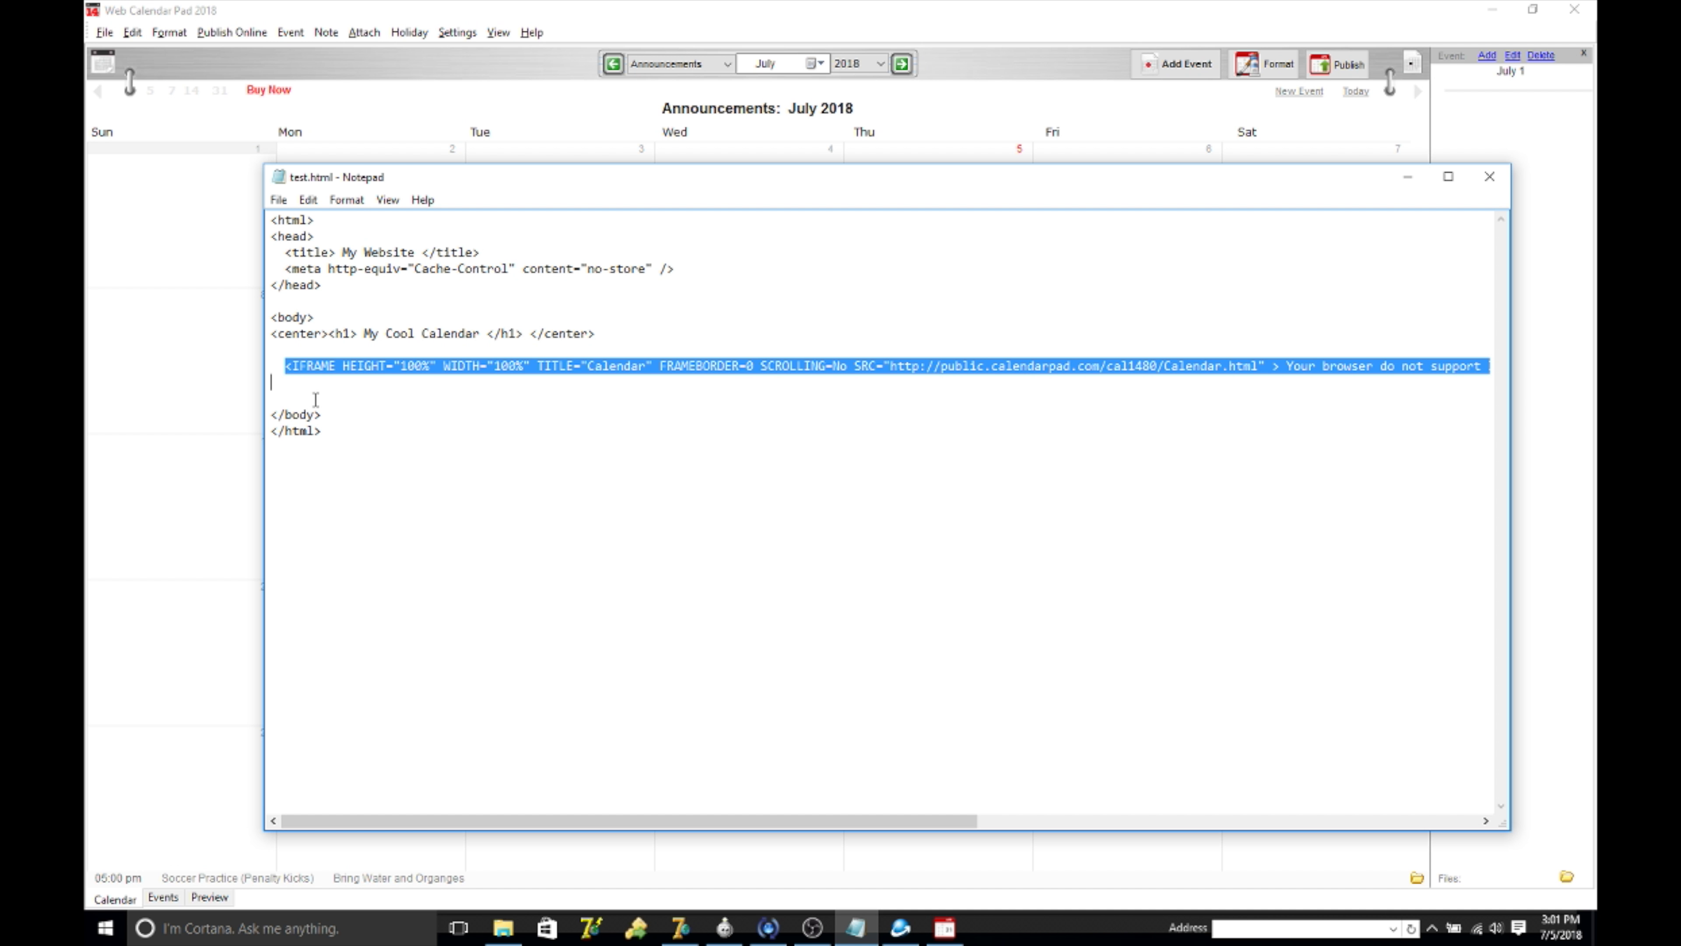
left_click(305, 383)
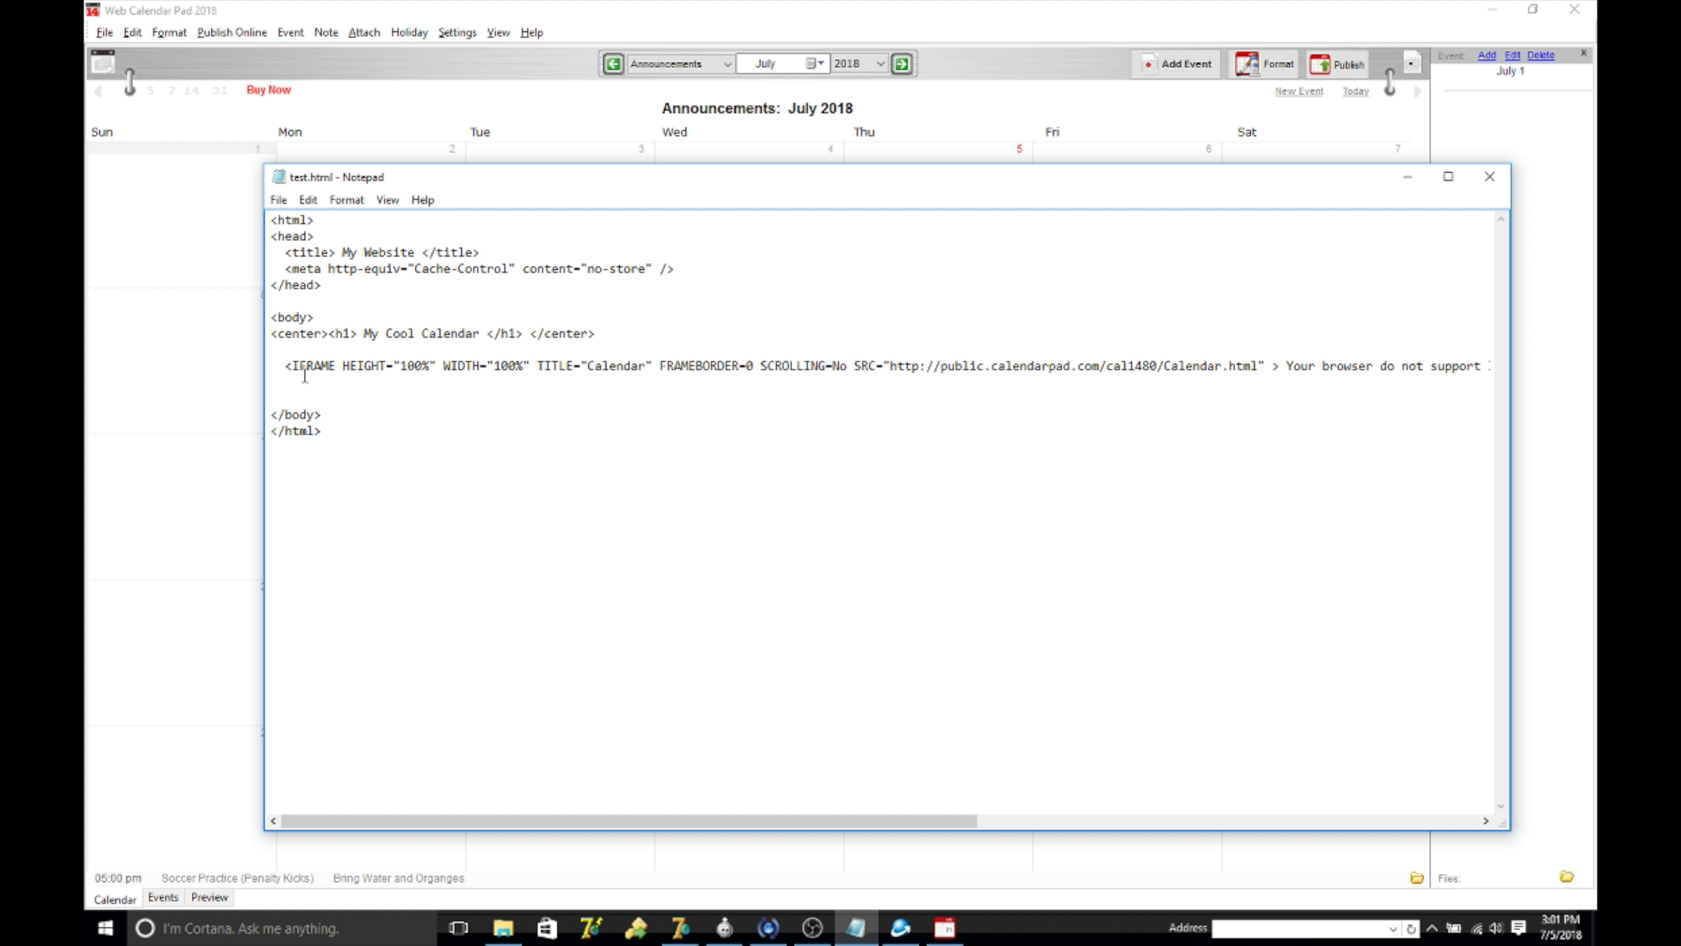
left_click_drag(306, 385, 274, 362)
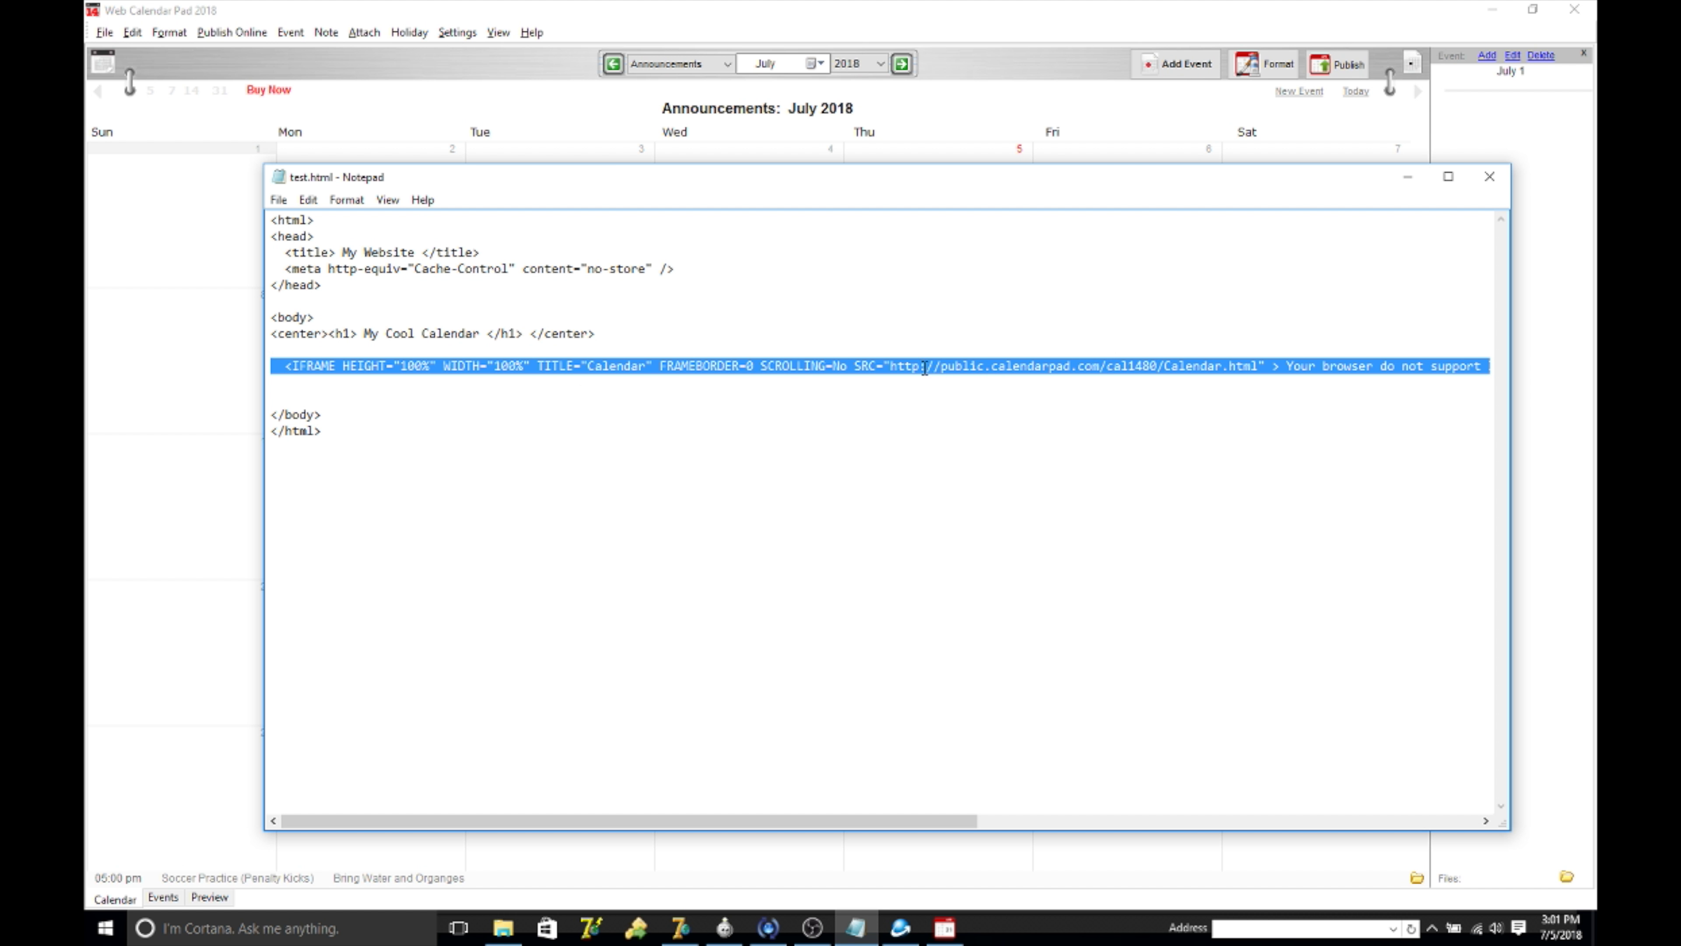
left_click(1264, 366)
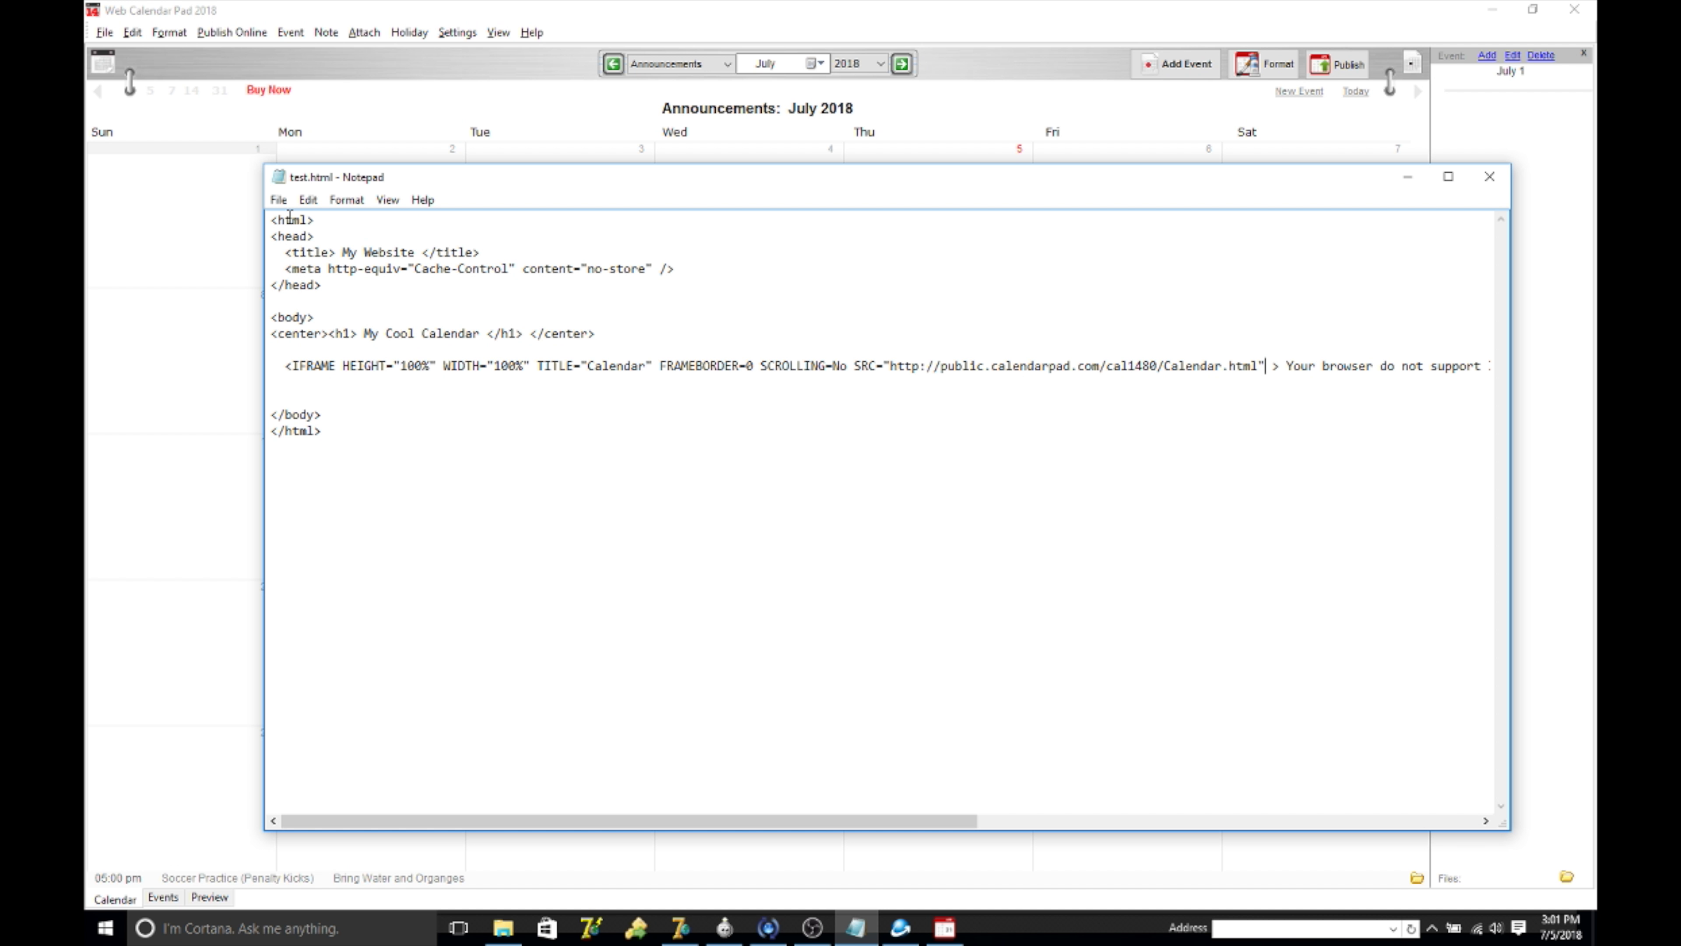
left_click(278, 200)
mouse_move(346, 200)
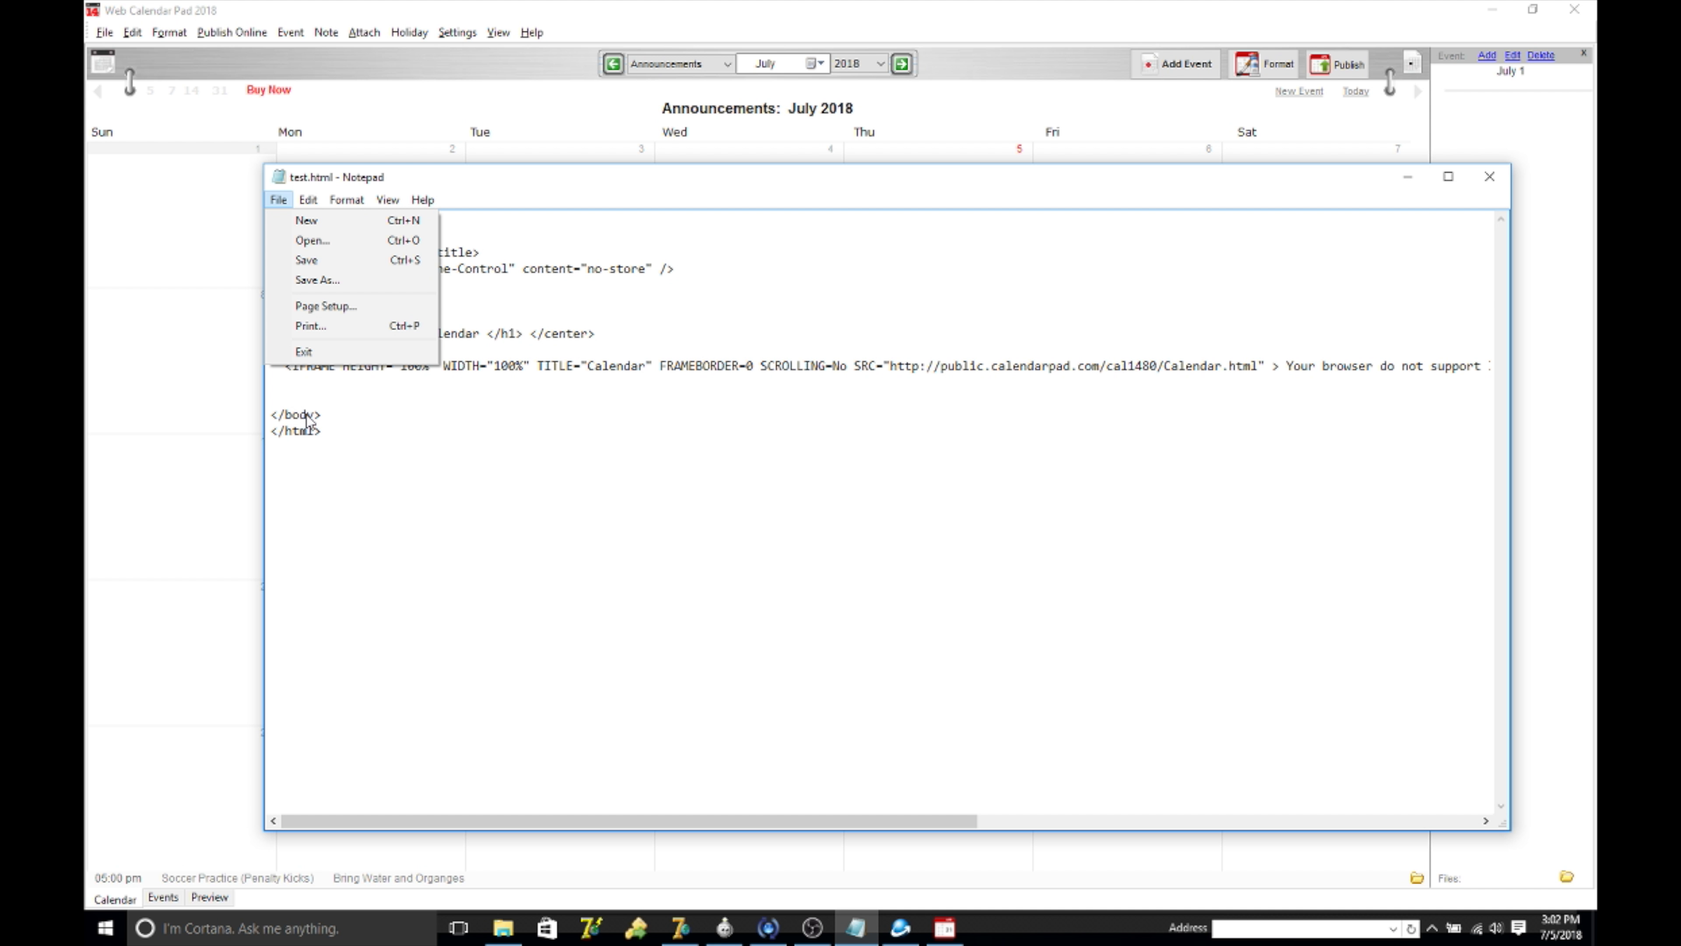
left_click(279, 200)
left_click(279, 202)
left_click(946, 927)
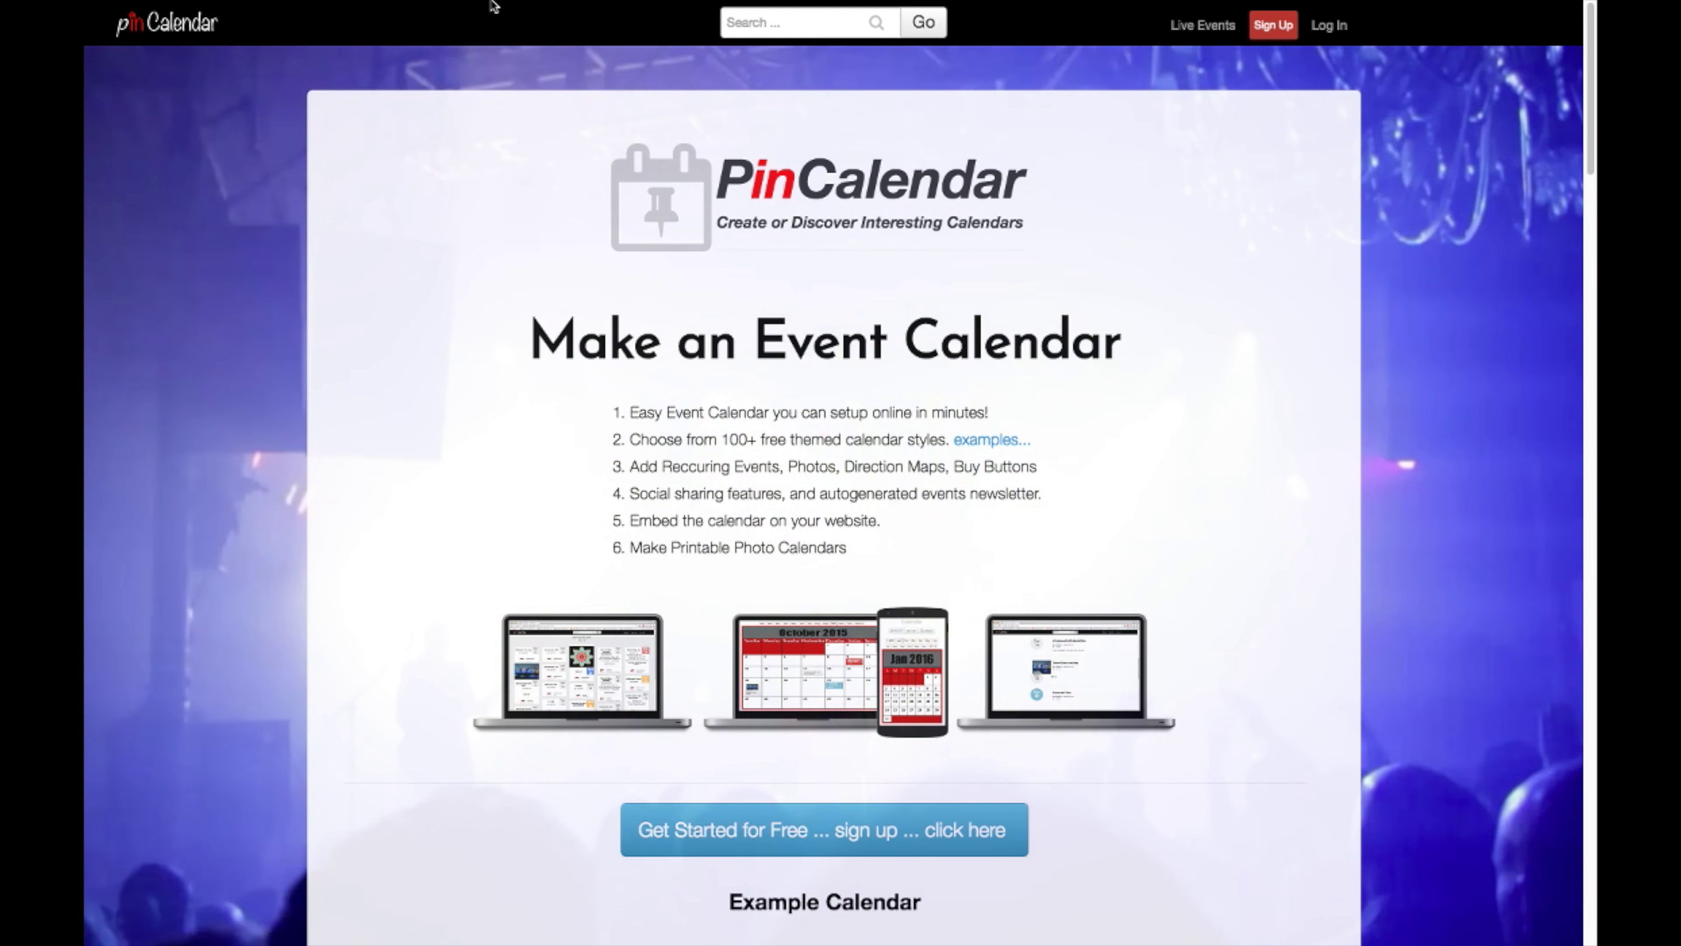
mouse_move(490, 5)
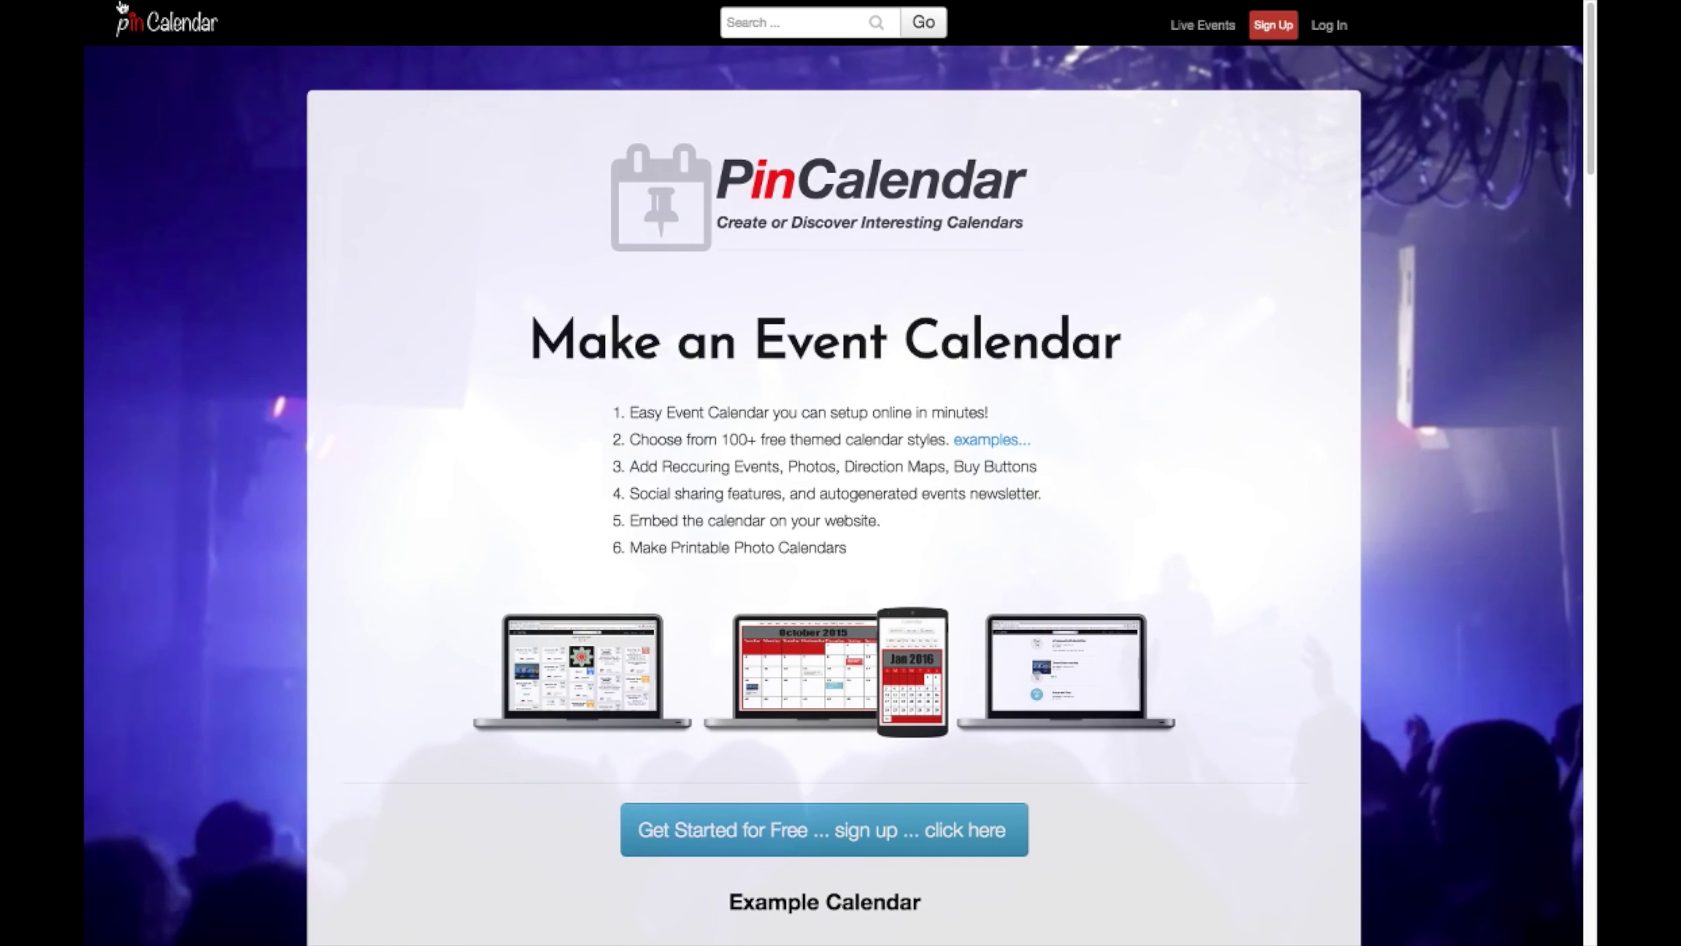
mouse_move(123, 5)
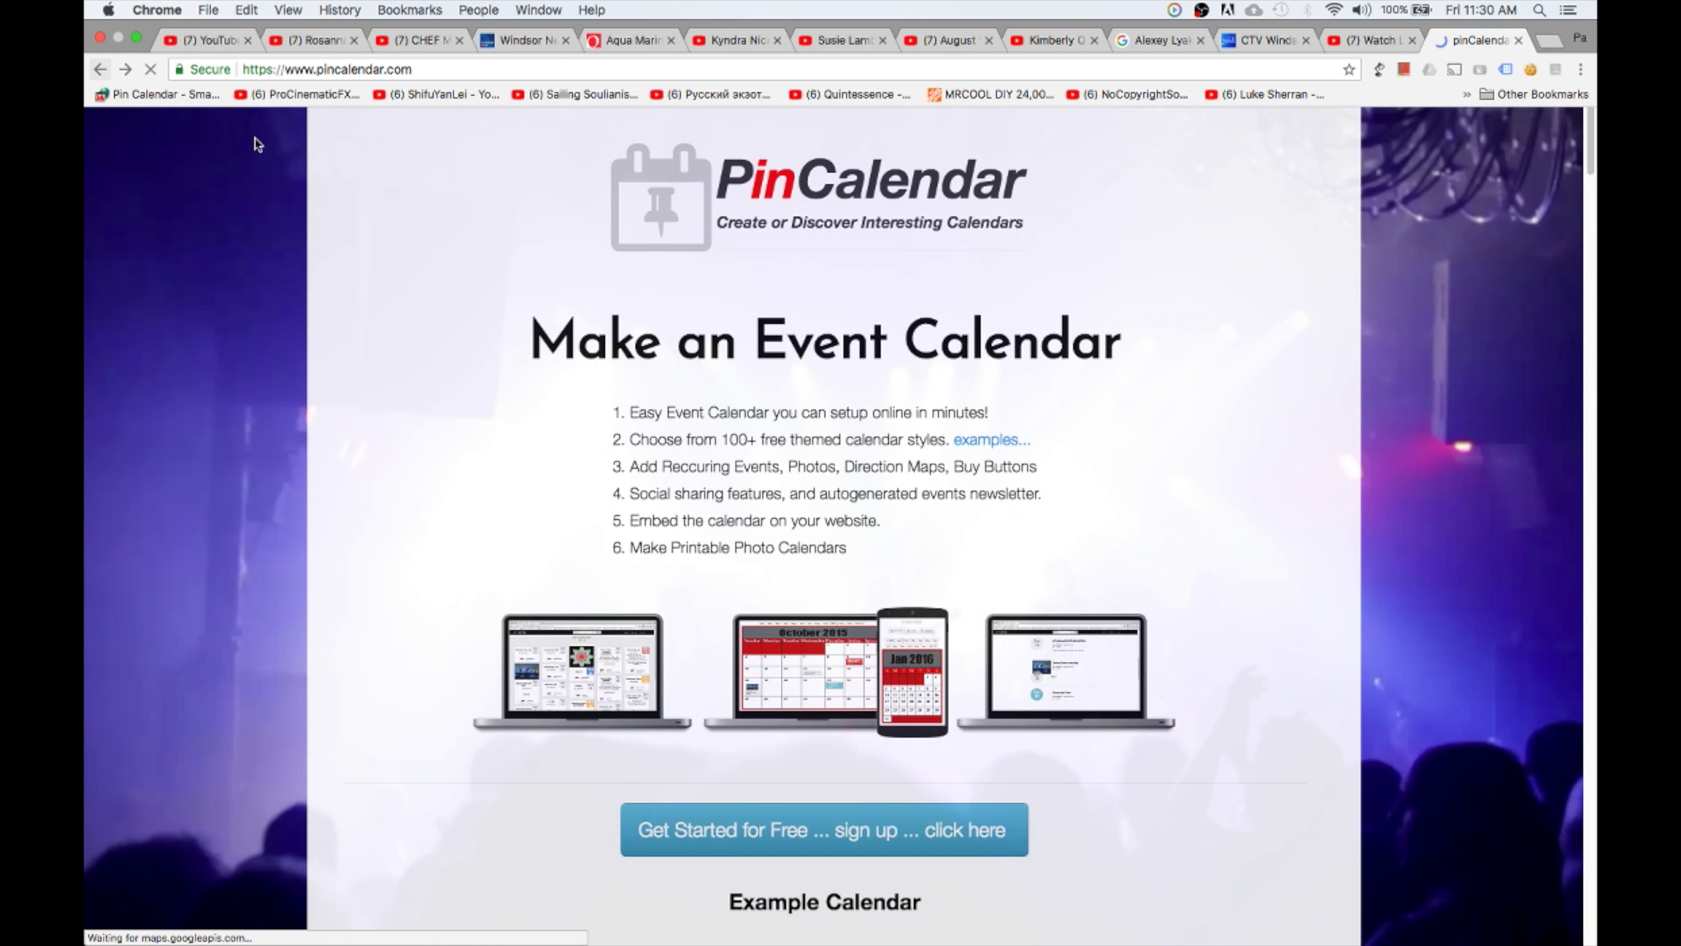